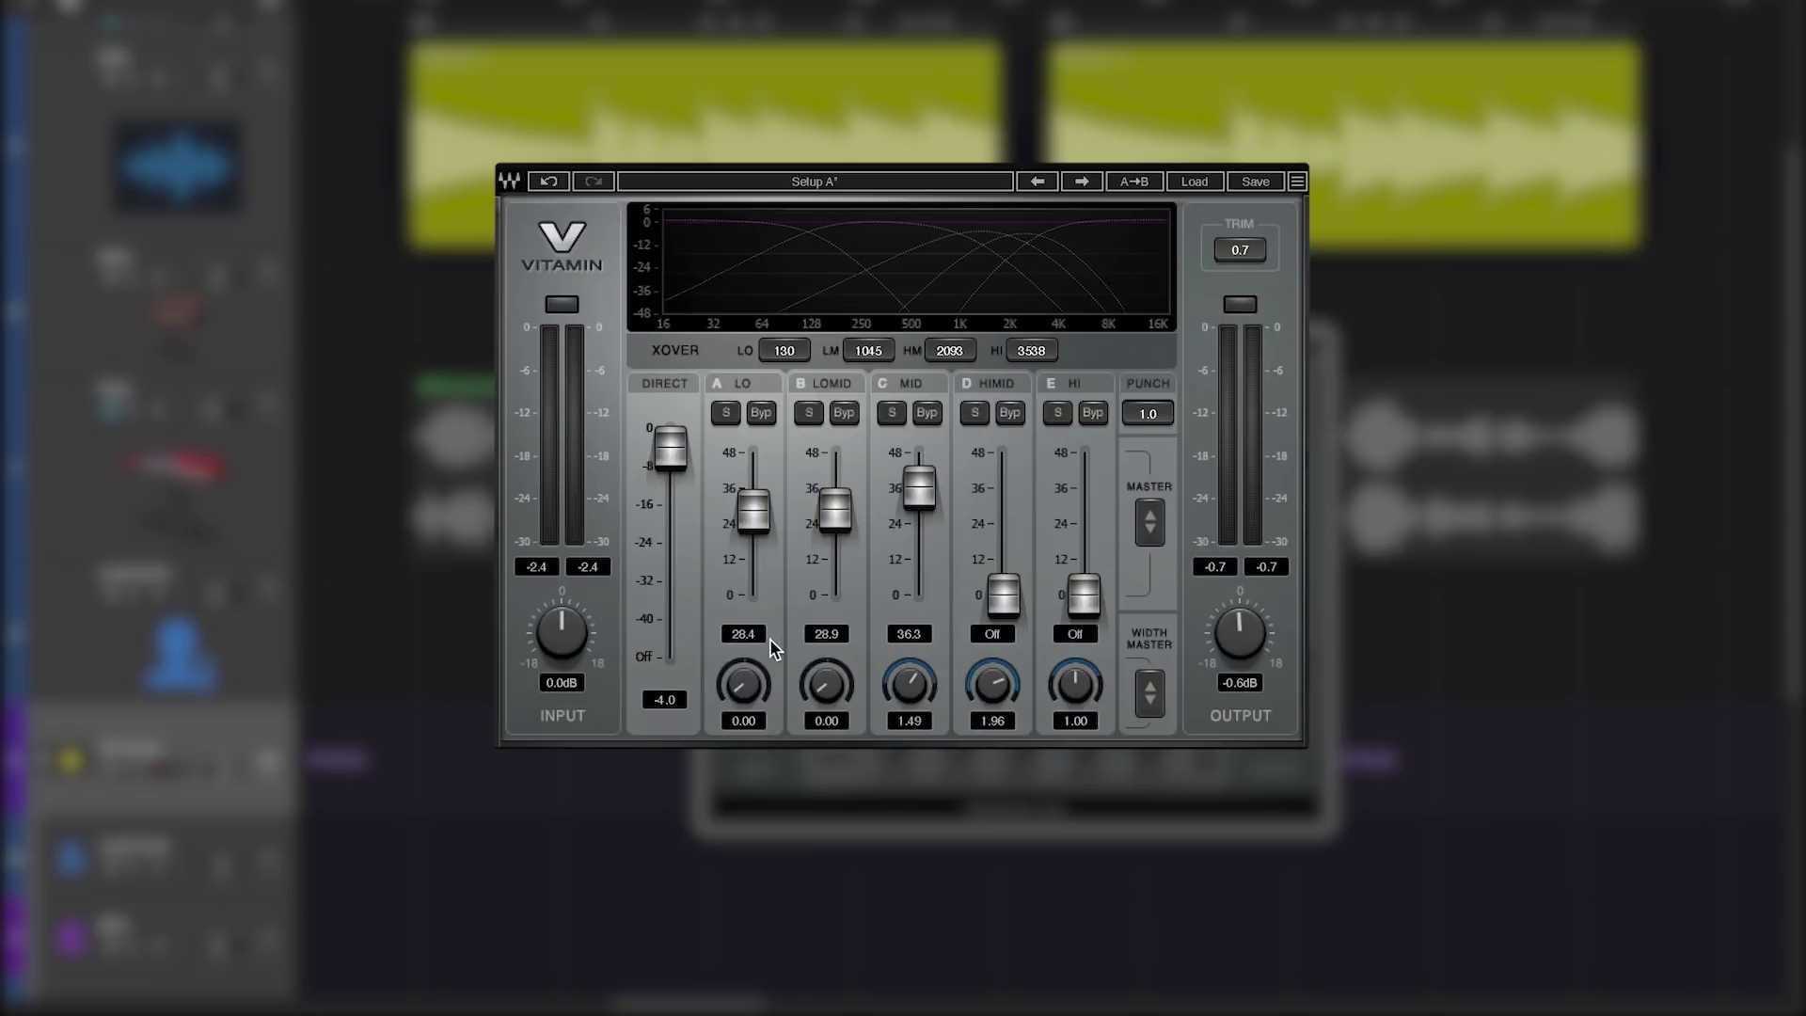
Step: Raise the stereo width of the Lo band slightly
{"action": "left_click_drag", "start_coordinate": [743, 684], "coordinate": [743, 674]}
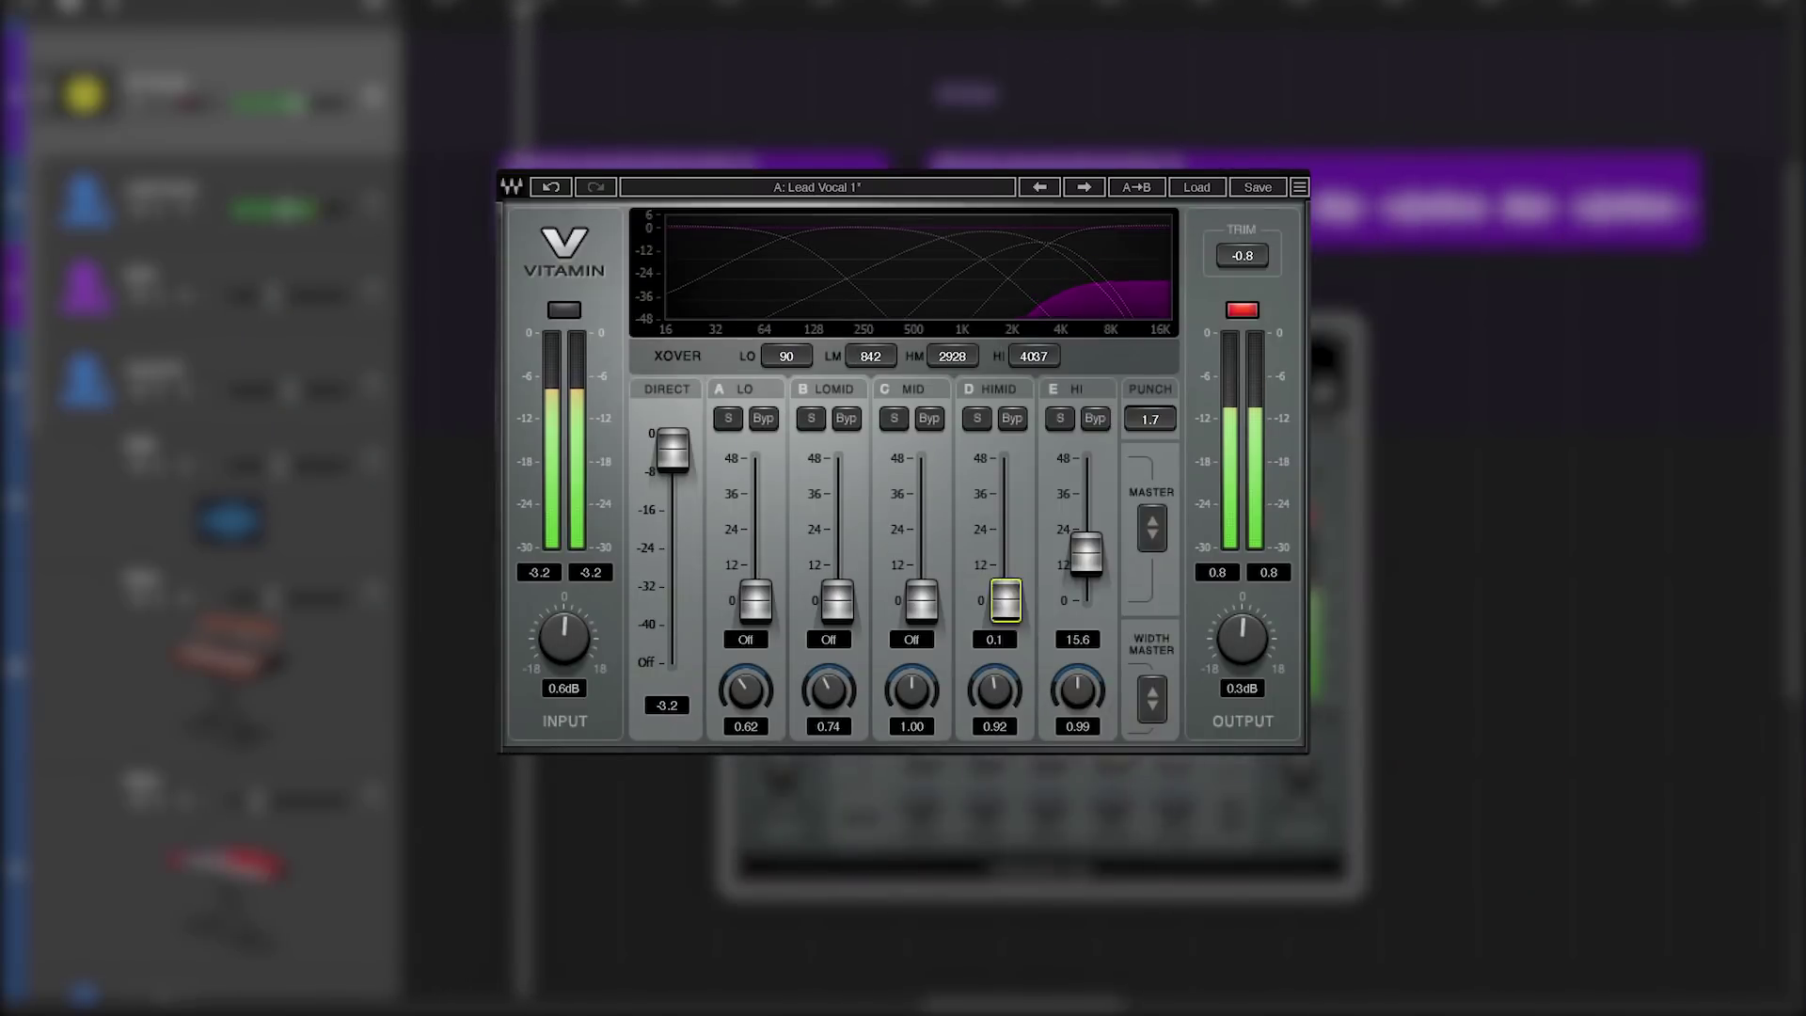
Step: Raise the HiMid level to 26.8 and the Mid level to 21.0, with the stereo width of both bands at 3.00
{"action": "left_click_drag", "start_coordinate": [1004, 607], "coordinate": [1004, 523]}
{"action": "left_click_drag", "start_coordinate": [994, 689], "coordinate": [921, 537]}
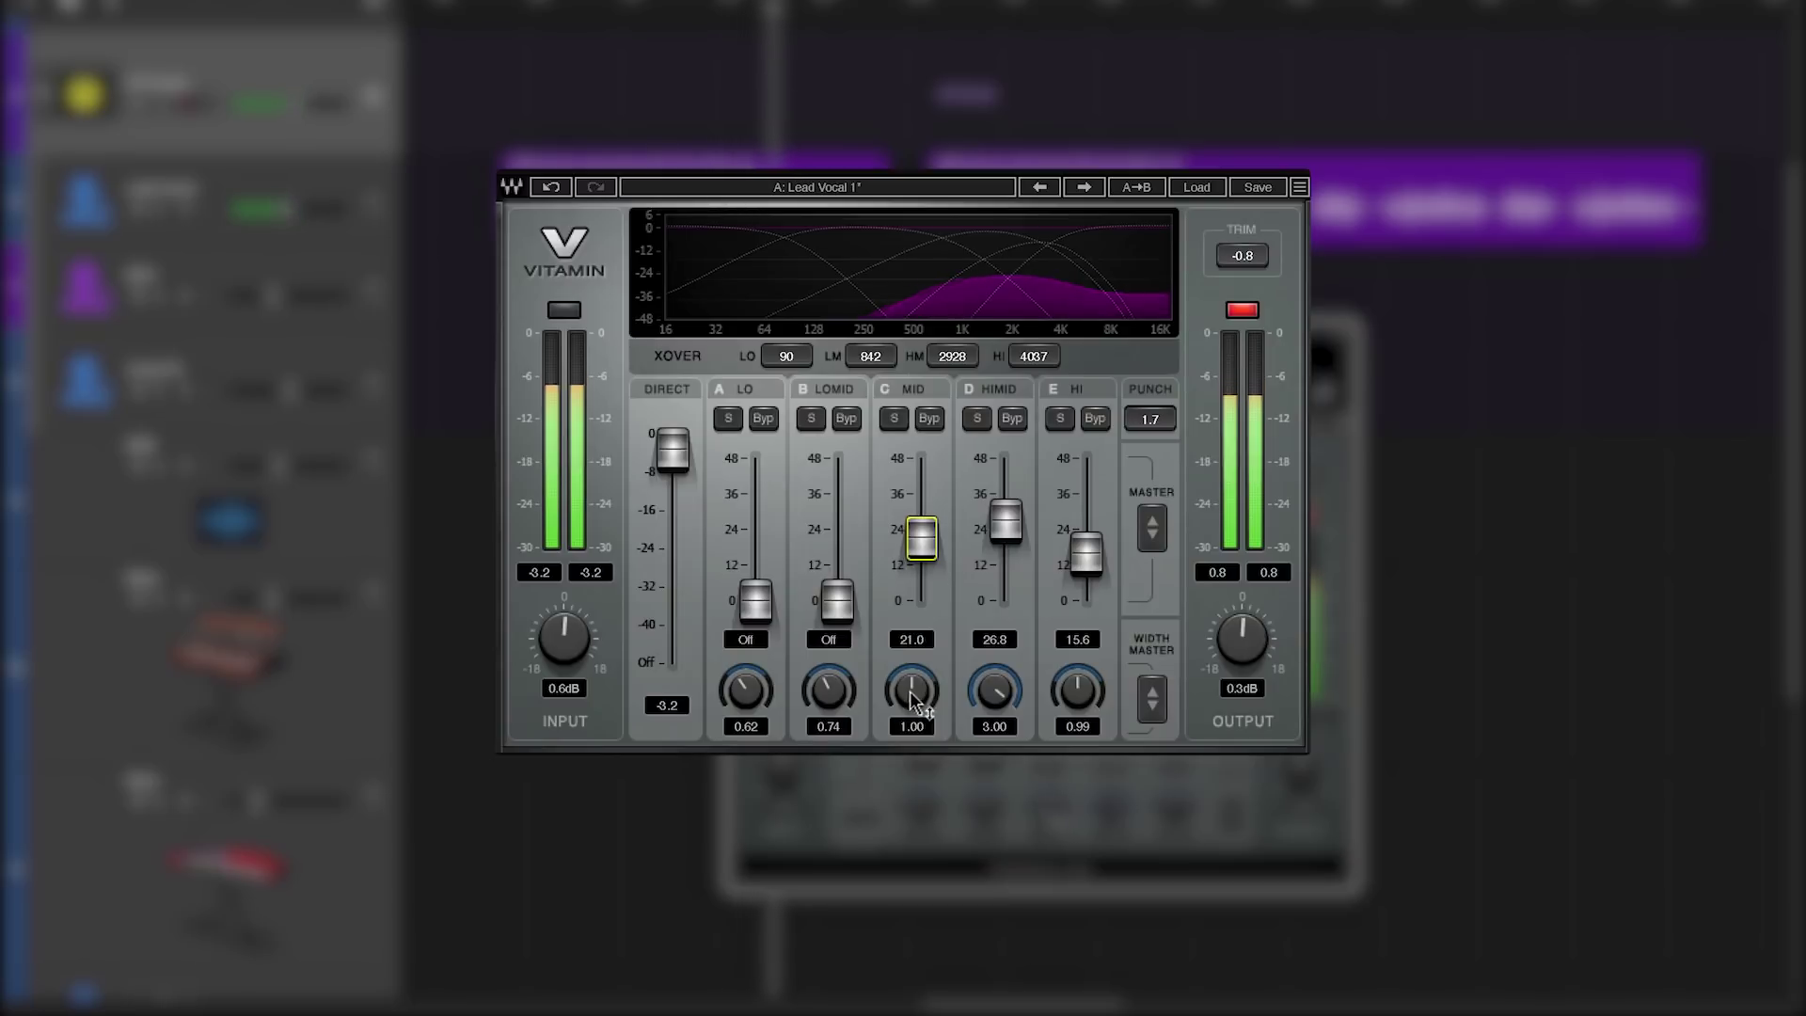
{"action": "left_click_drag", "start_coordinate": [912, 689], "coordinate": [911, 669]}
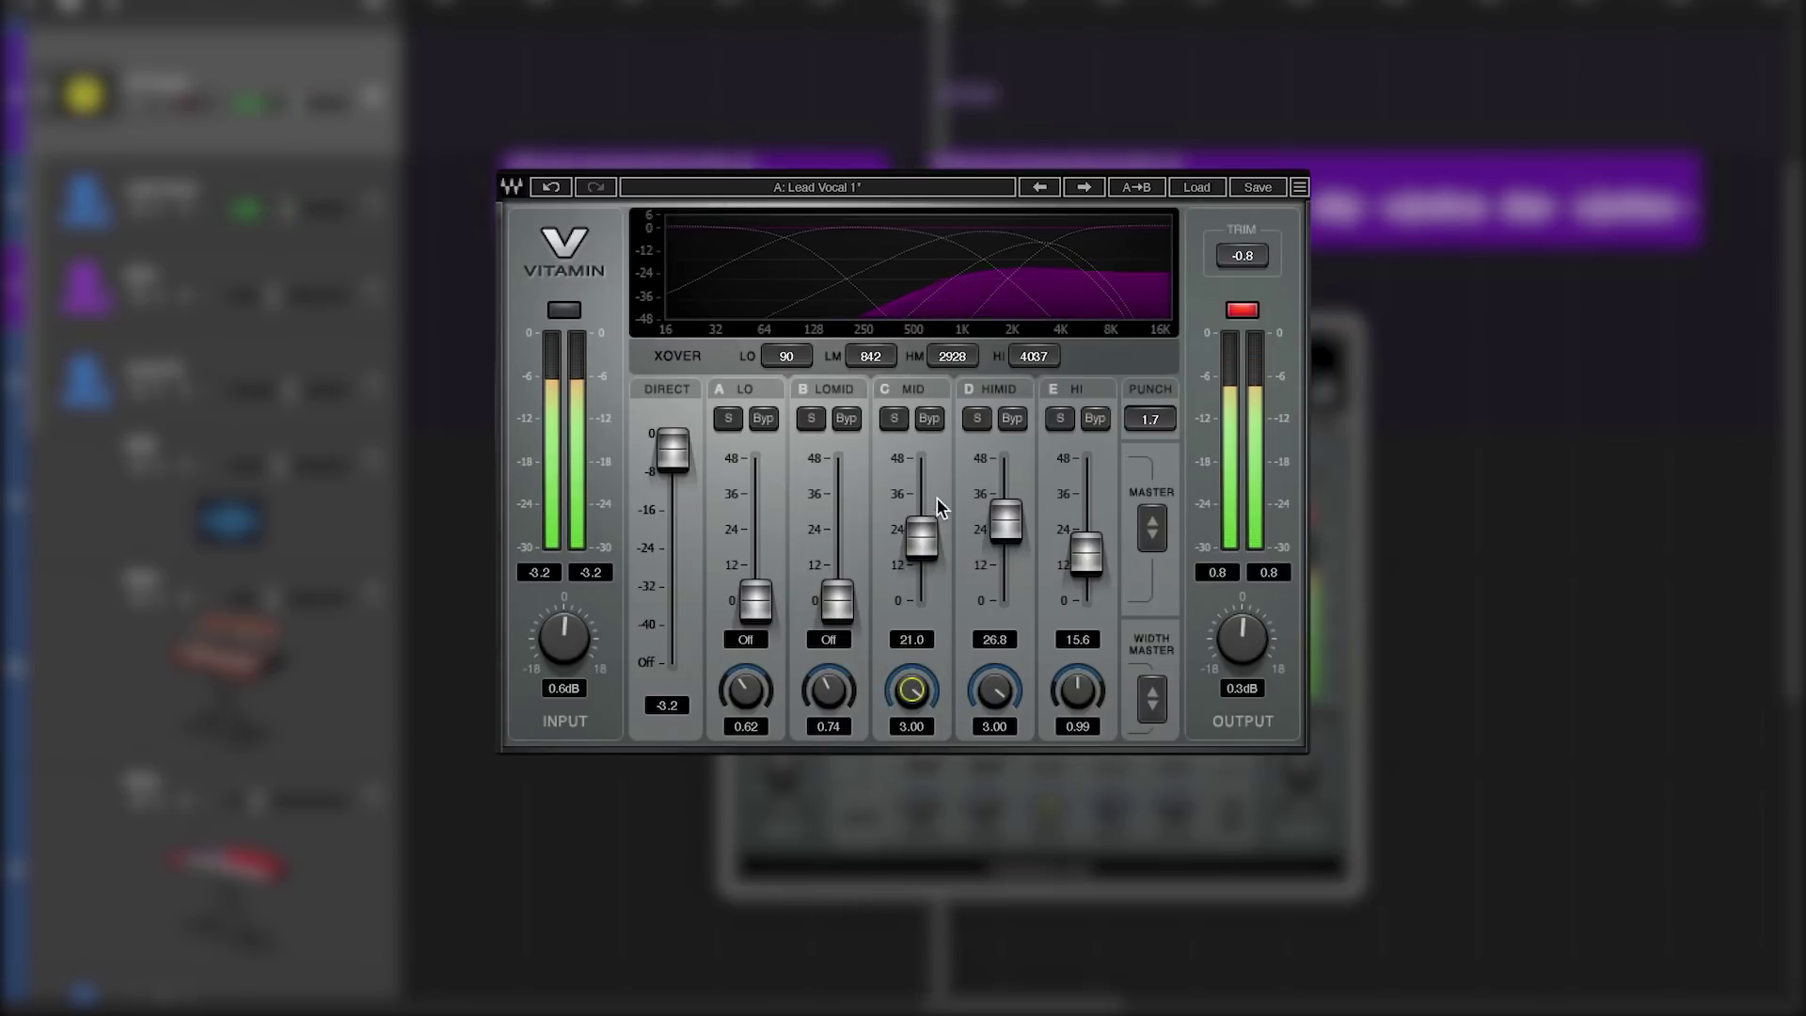
Step: Solo the Mid band, set the HM crossover to 3529 Hz, and turn the solo off
{"action": "left_click", "coordinate": [891, 421]}
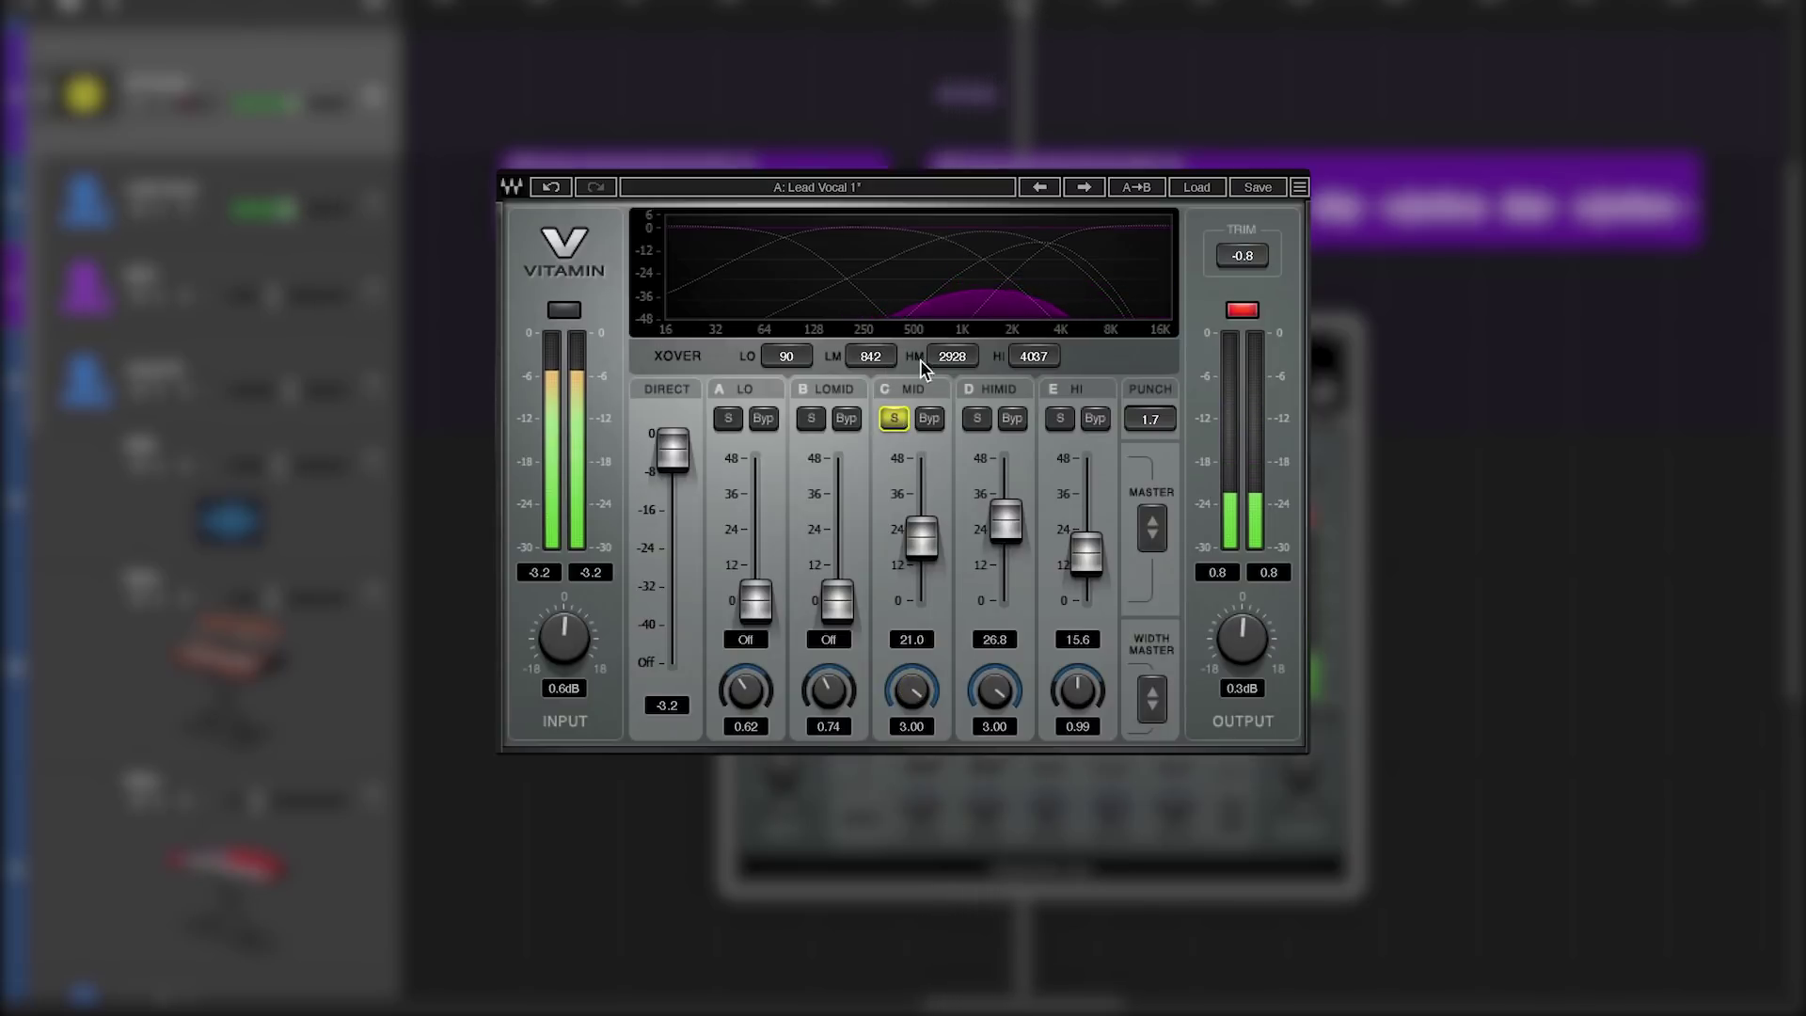
{"action": "mouse_move", "coordinate": [952, 356]}
{"action": "left_mouse_down"}
{"action": "mouse_move", "coordinate": [952, 408]}
{"action": "mouse_move", "coordinate": [952, 359]}
{"action": "left_mouse_up"}
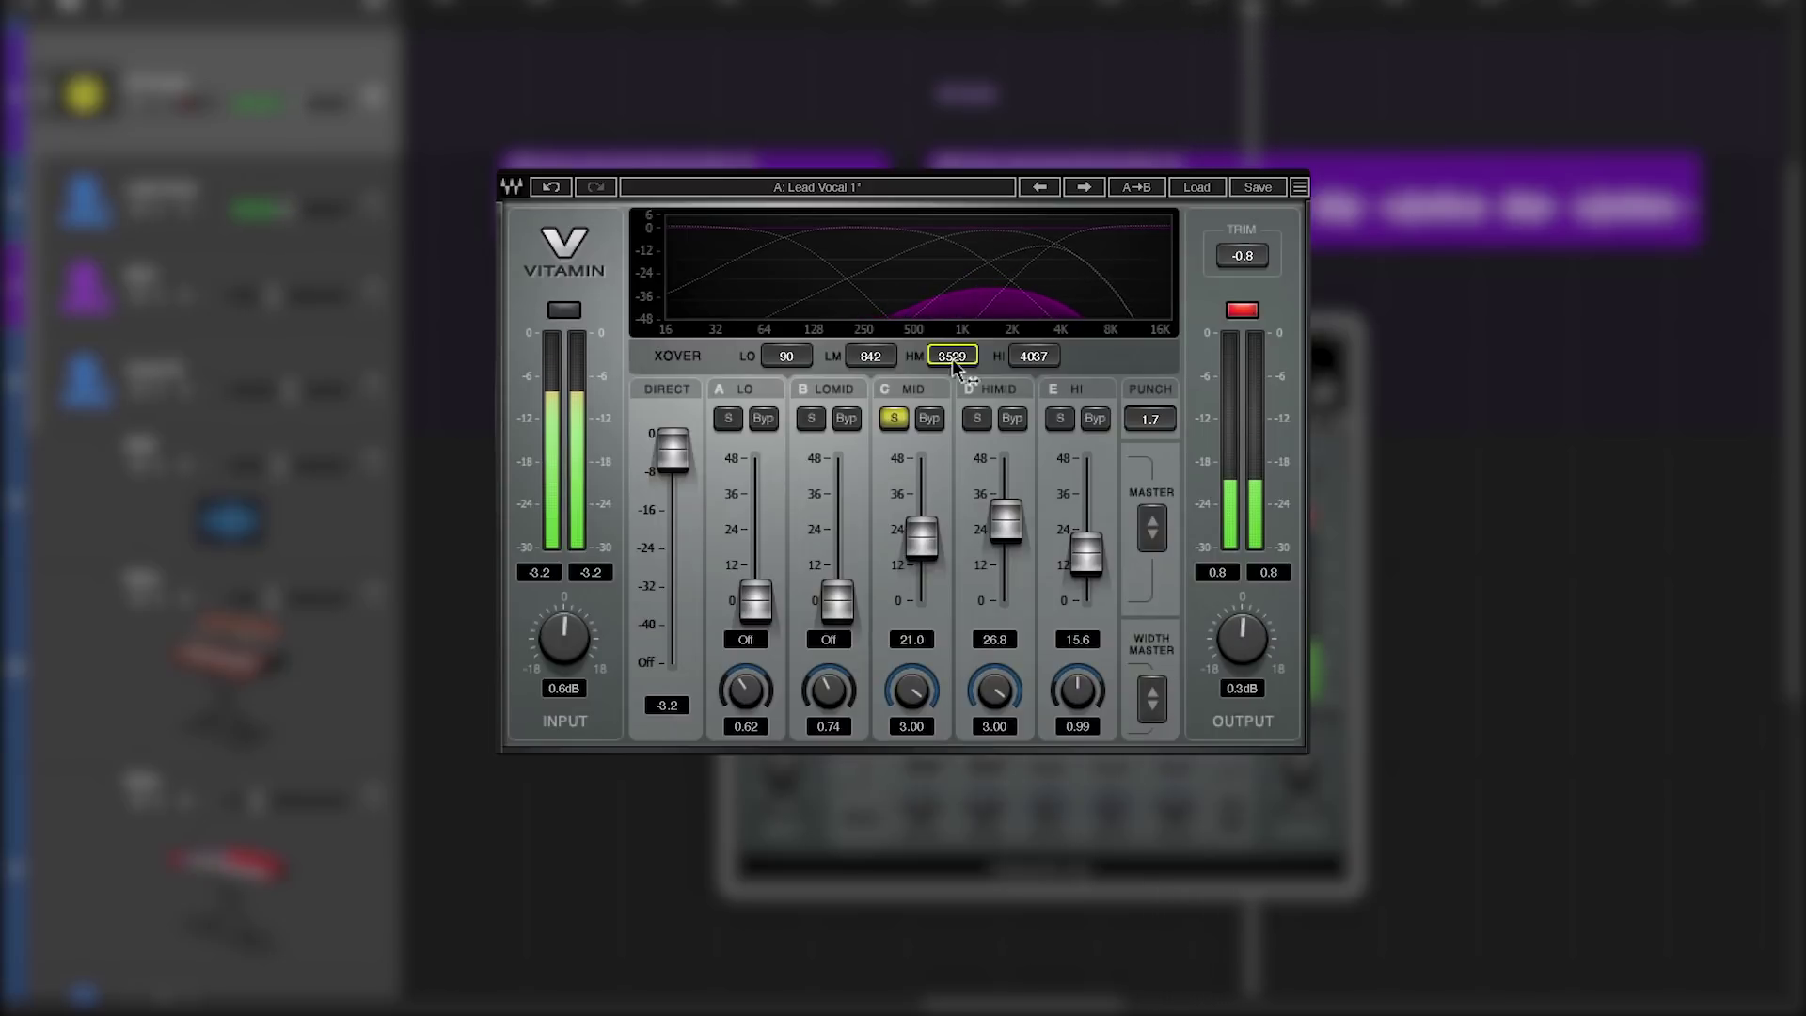
{"action": "left_click", "coordinate": [894, 417]}
Step: Raise the Mid band level to 25.2 and reset the output clip indicator
{"action": "left_click_drag", "start_coordinate": [922, 538], "coordinate": [922, 527]}
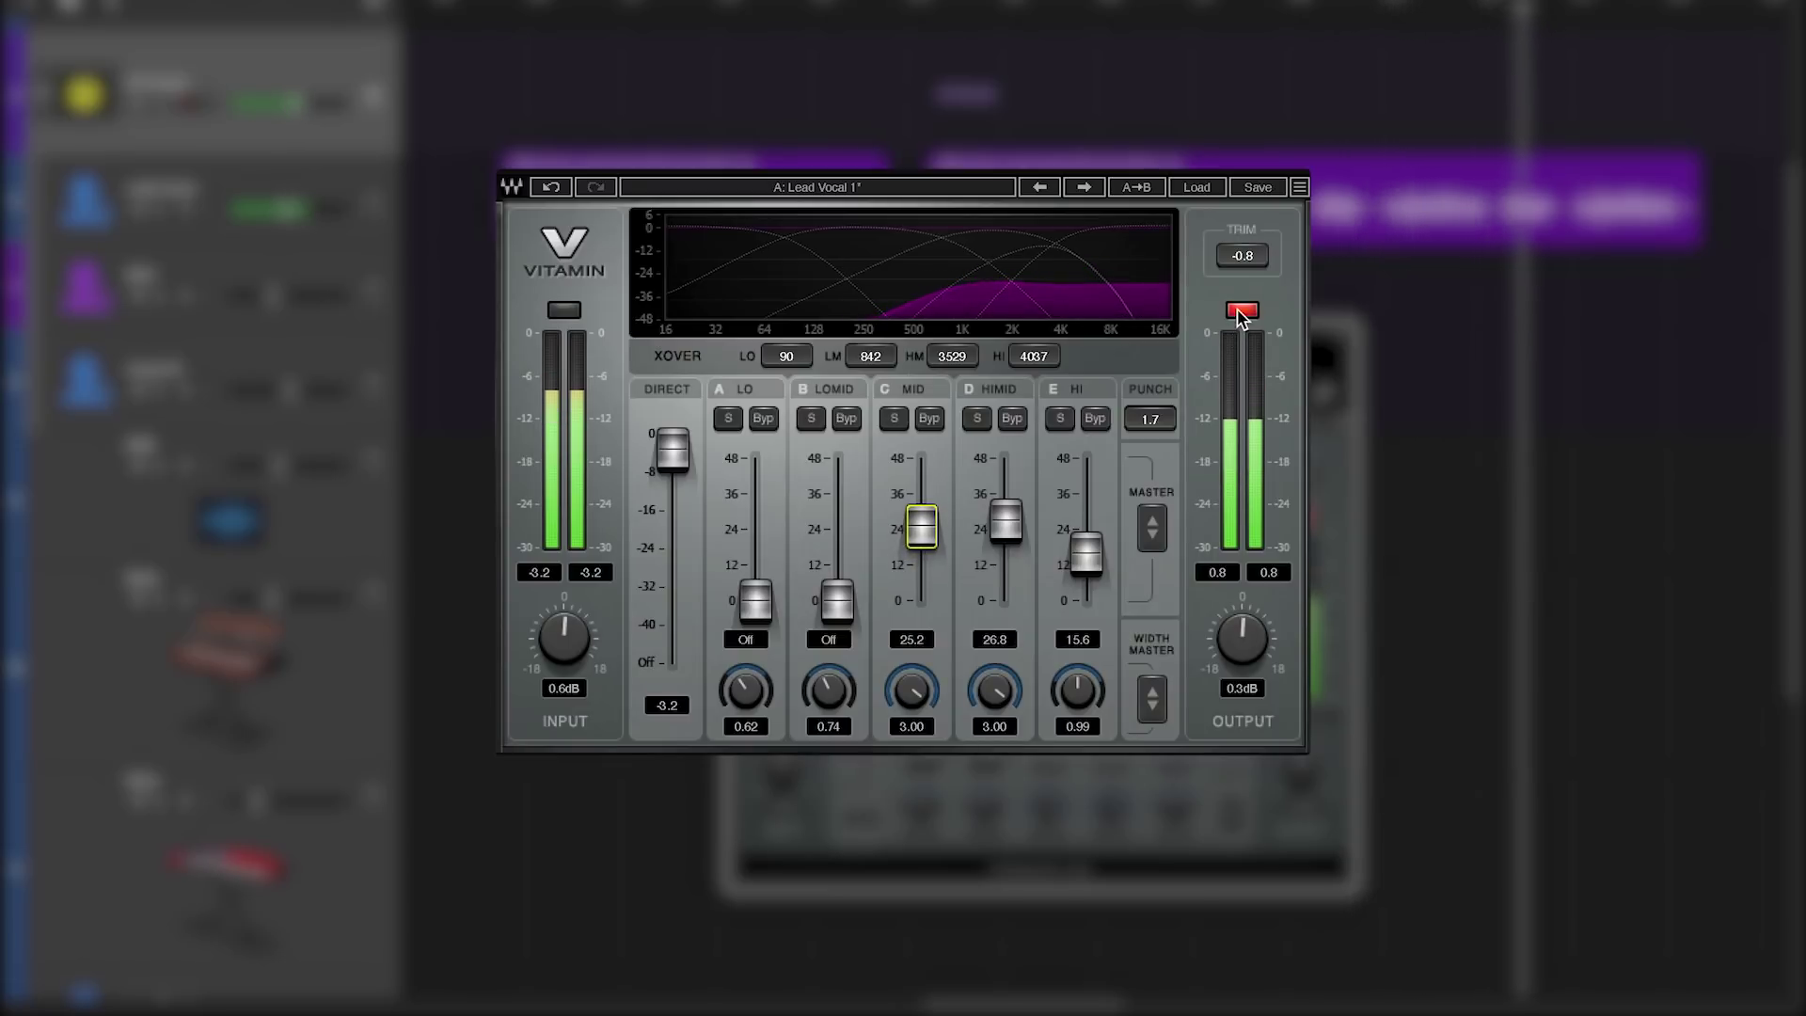
{"action": "left_click", "coordinate": [1242, 311]}
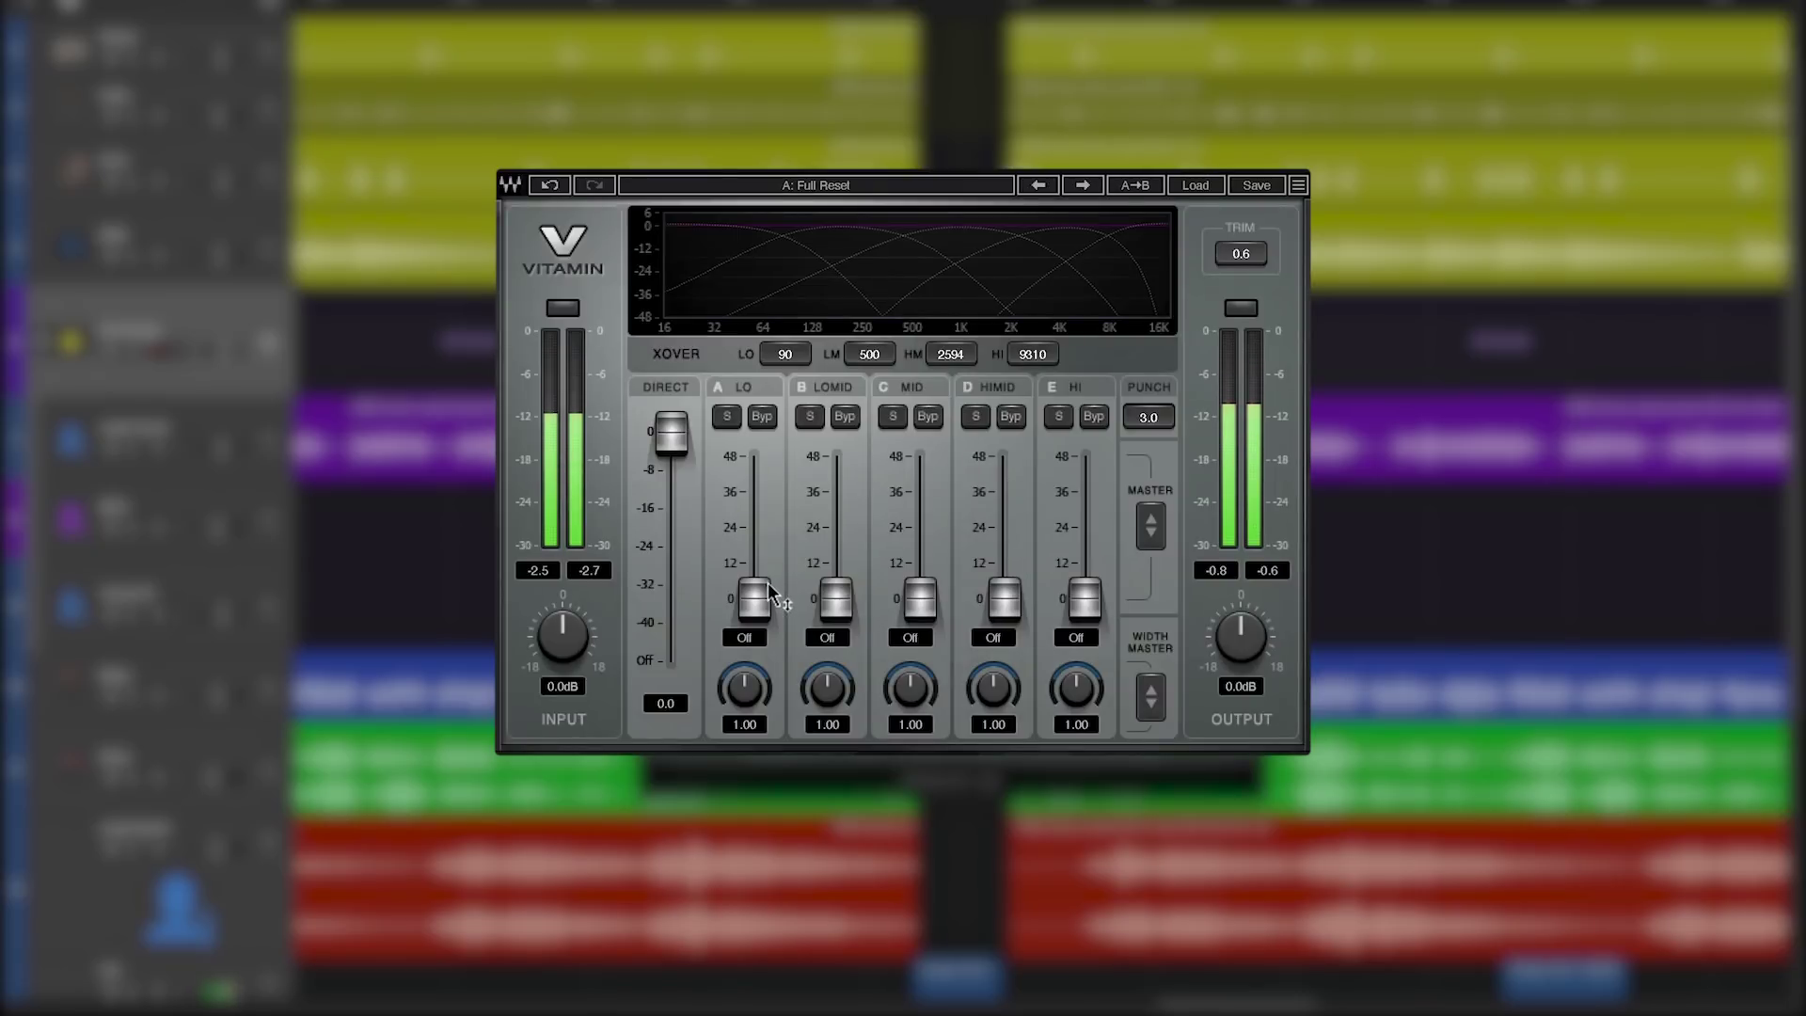
Step: Set the Lo level to 31.9 with a width of 0.00, the LoMid level to 18.1, and the Mid level to 20.5
{"action": "left_click_drag", "start_coordinate": [760, 604], "coordinate": [760, 596]}
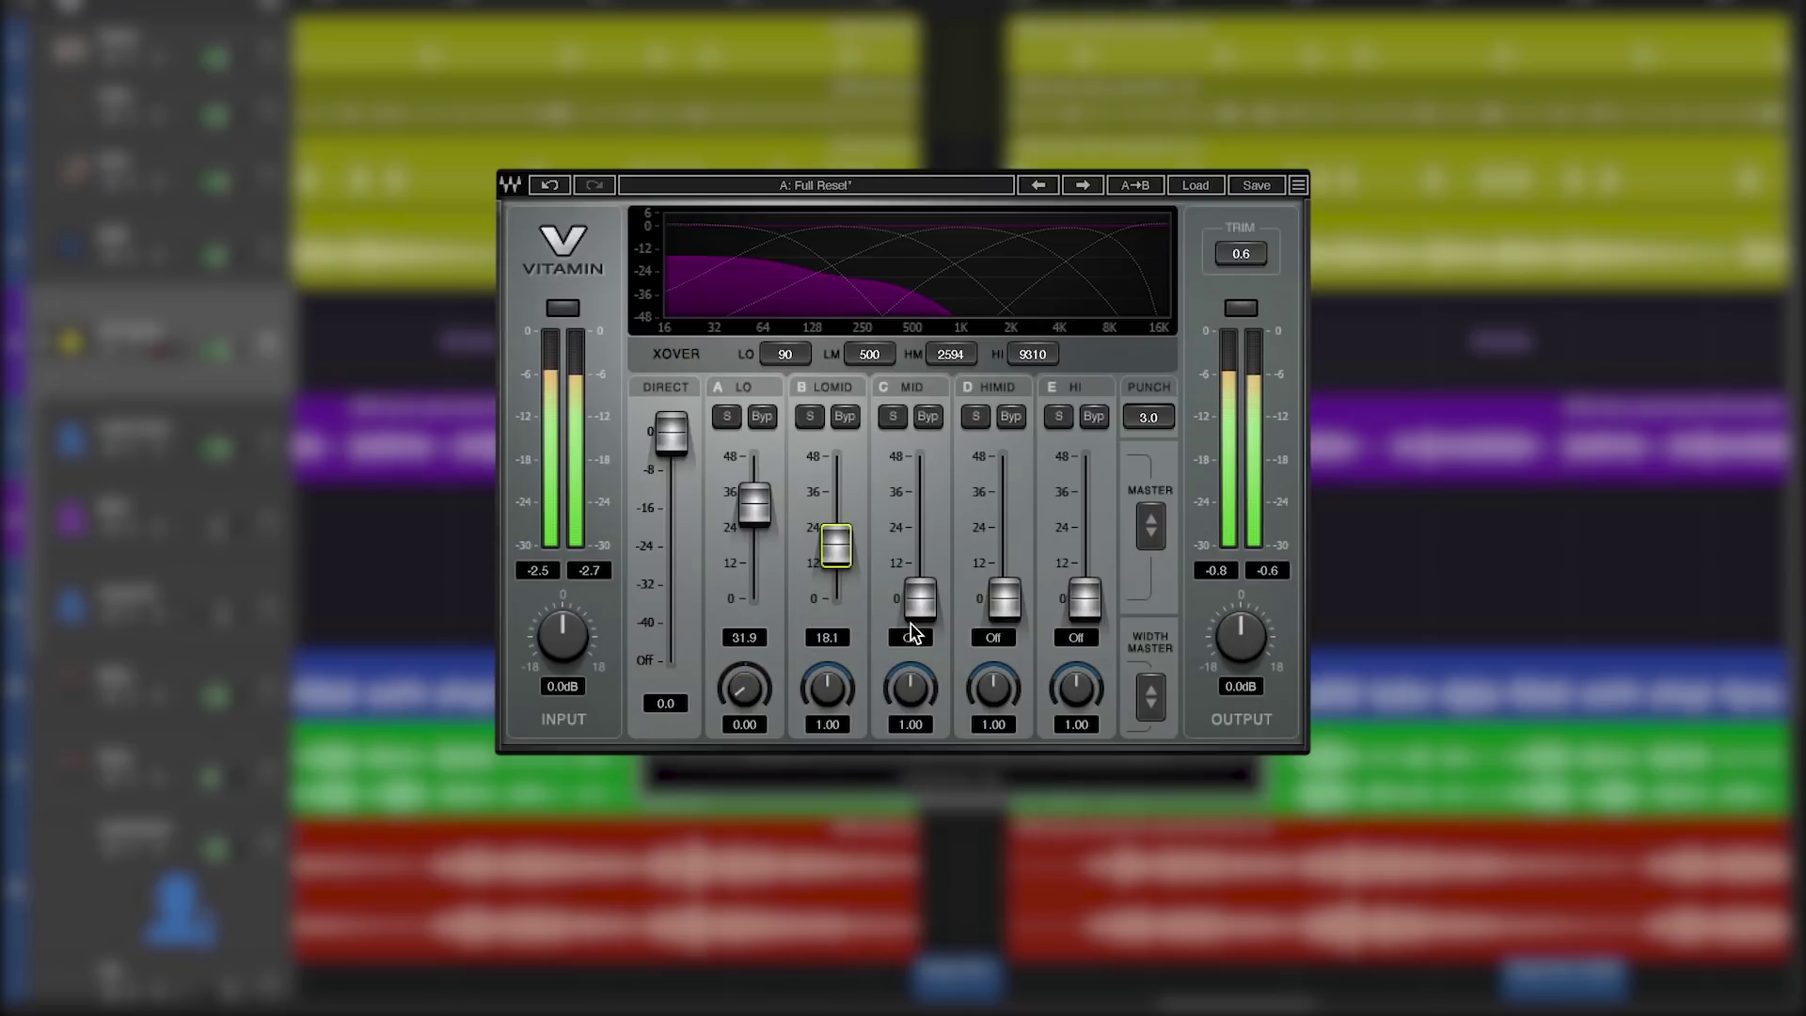
{"action": "left_click_drag", "start_coordinate": [920, 547], "coordinate": [920, 537]}
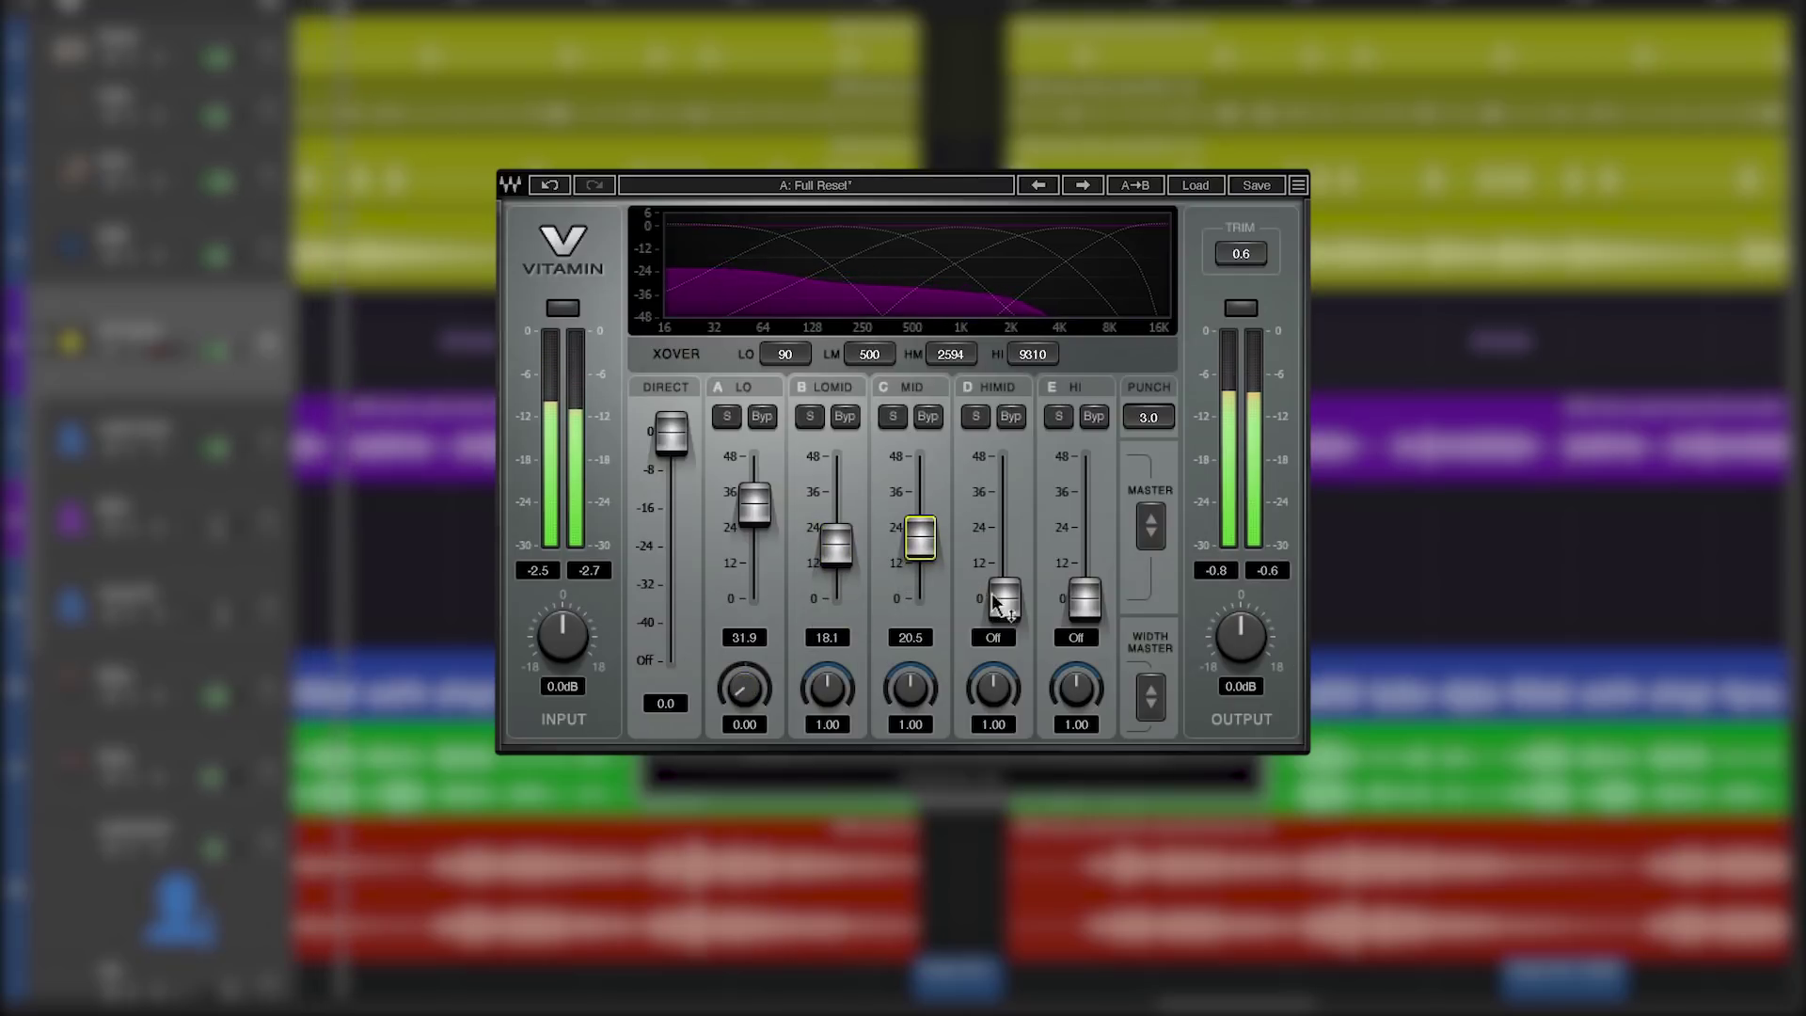
Step: Set the HiMid level to 27.4 and width to 1.60, LoMid width to 0.82, and Hi level to 18.7, and reset the output clip indicator
{"action": "left_click_drag", "start_coordinate": [1004, 598], "coordinate": [1003, 515]}
{"action": "left_click_drag", "start_coordinate": [993, 688], "coordinate": [993, 663]}
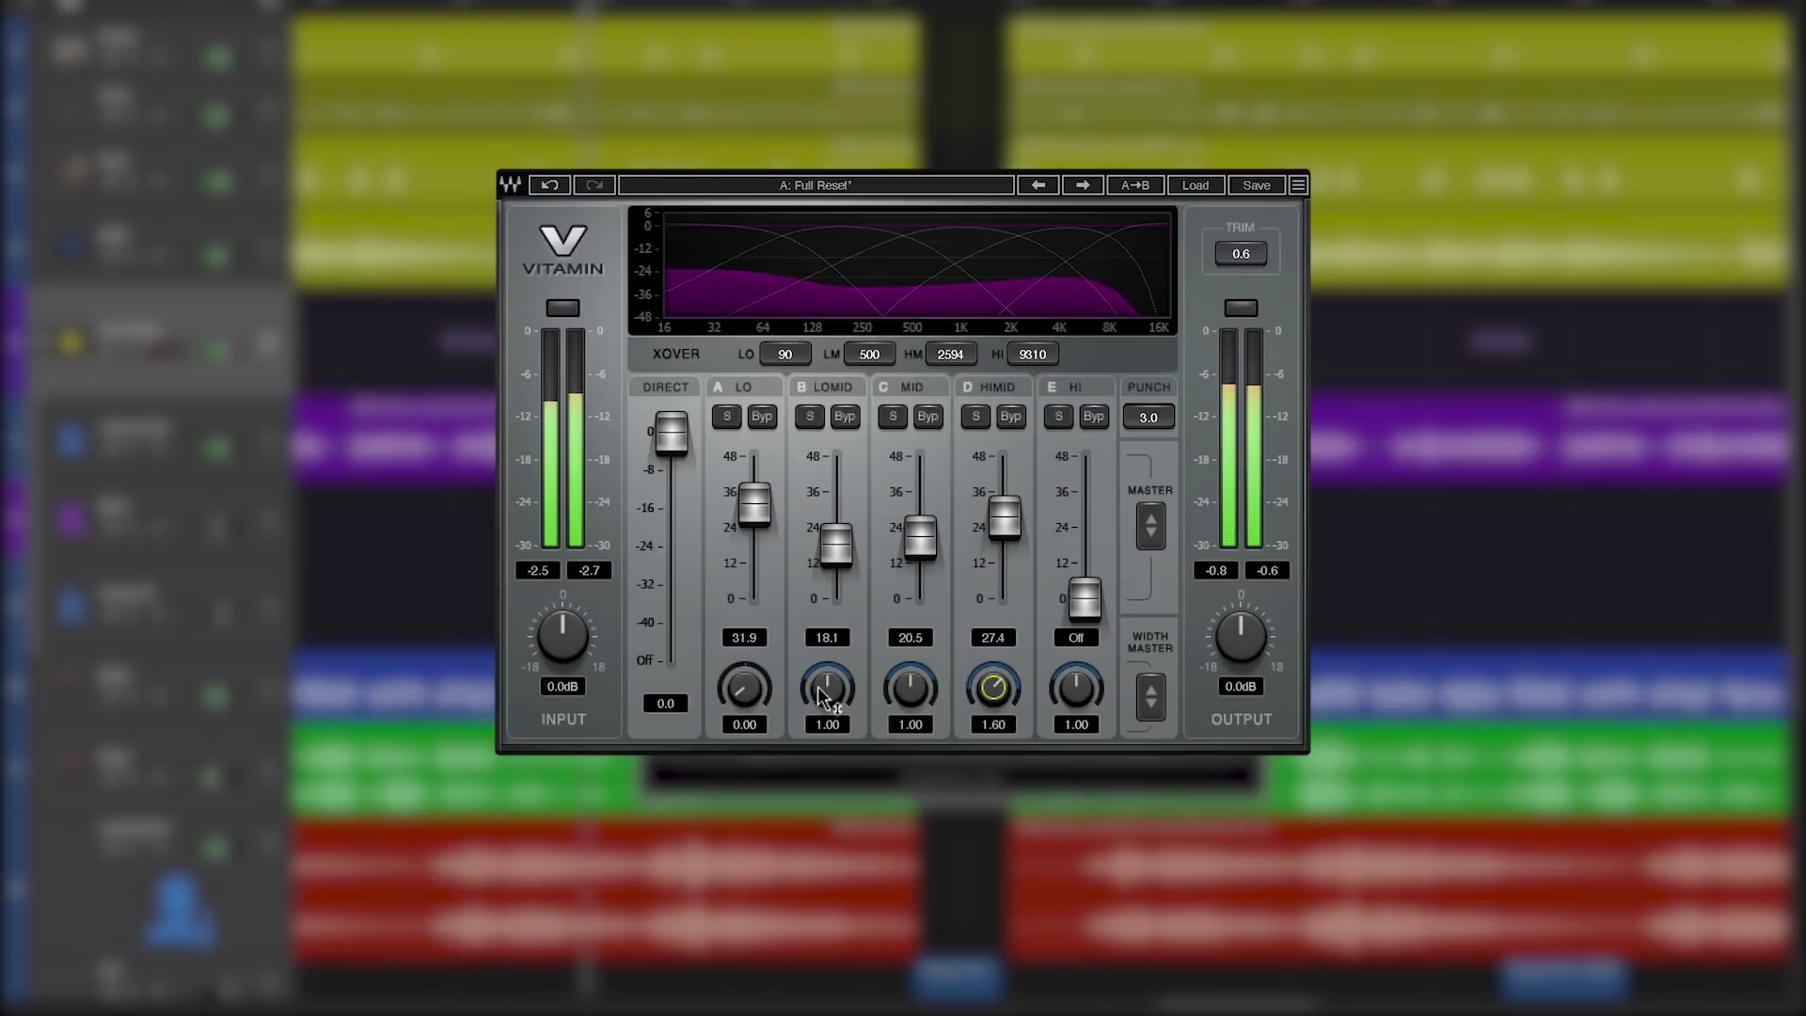
{"action": "left_click_drag", "start_coordinate": [1085, 598], "coordinate": [1084, 516]}
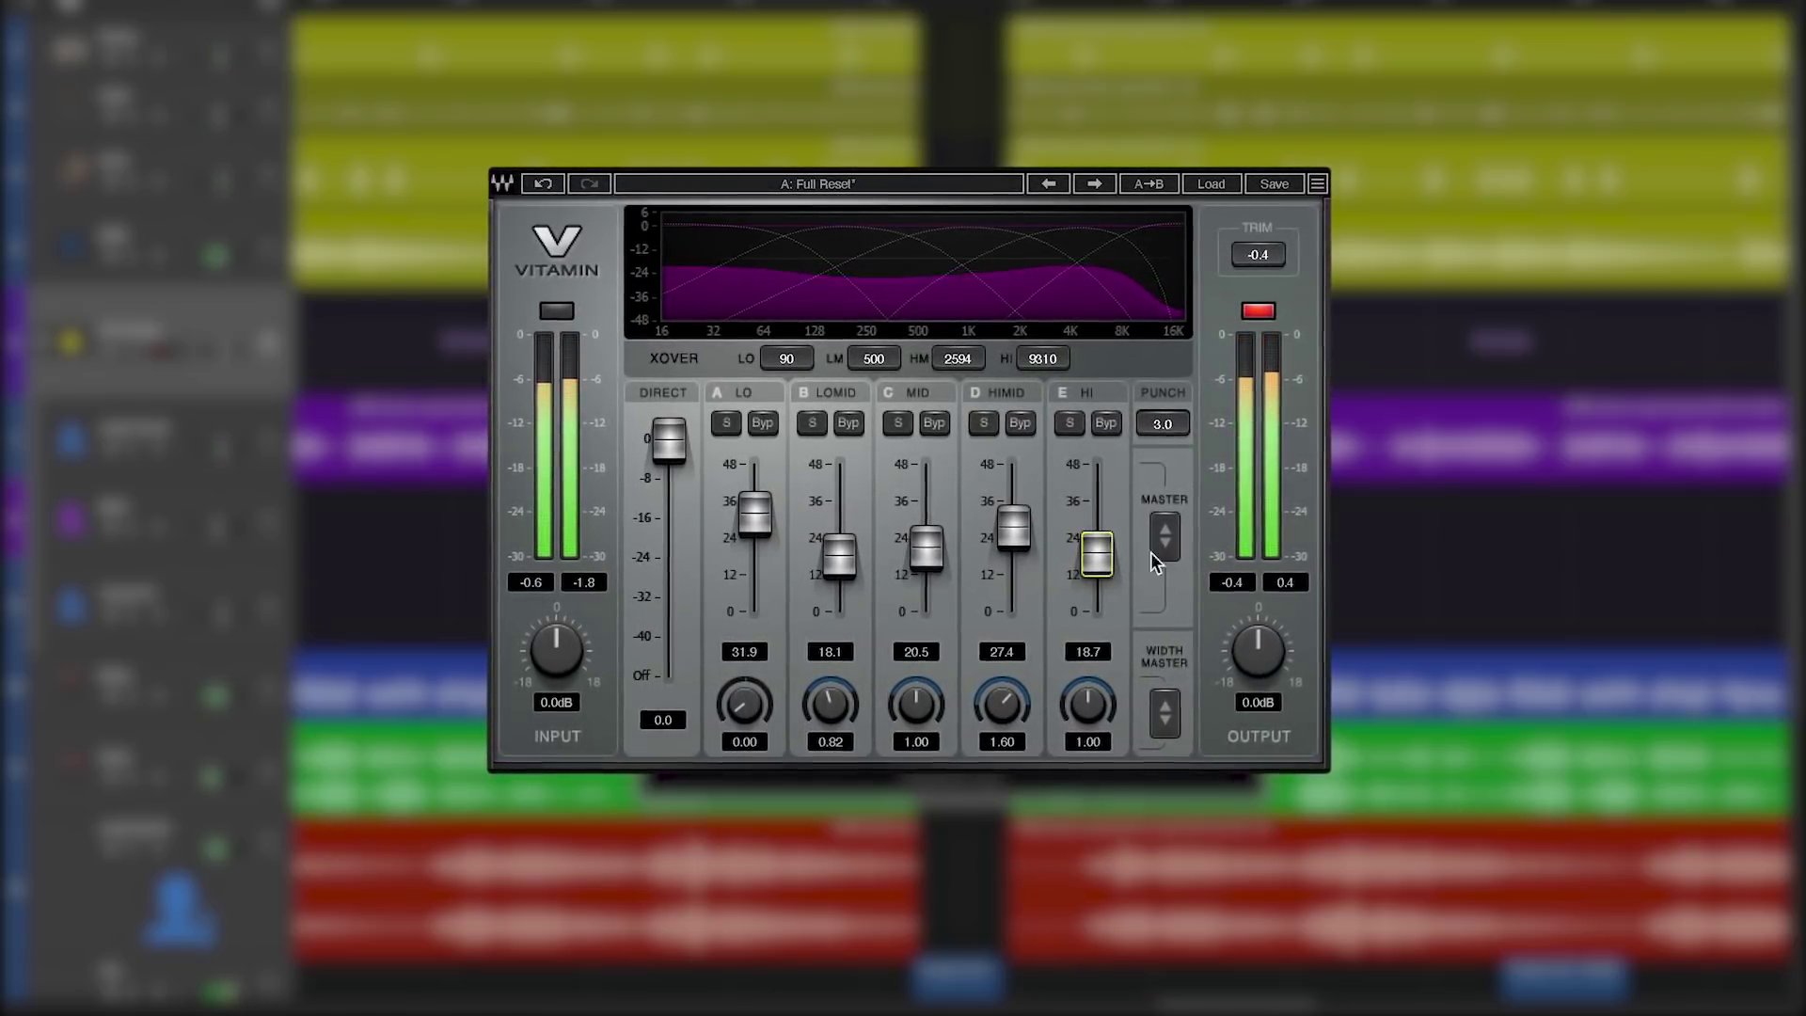
{"action": "left_click", "coordinate": [1261, 312]}
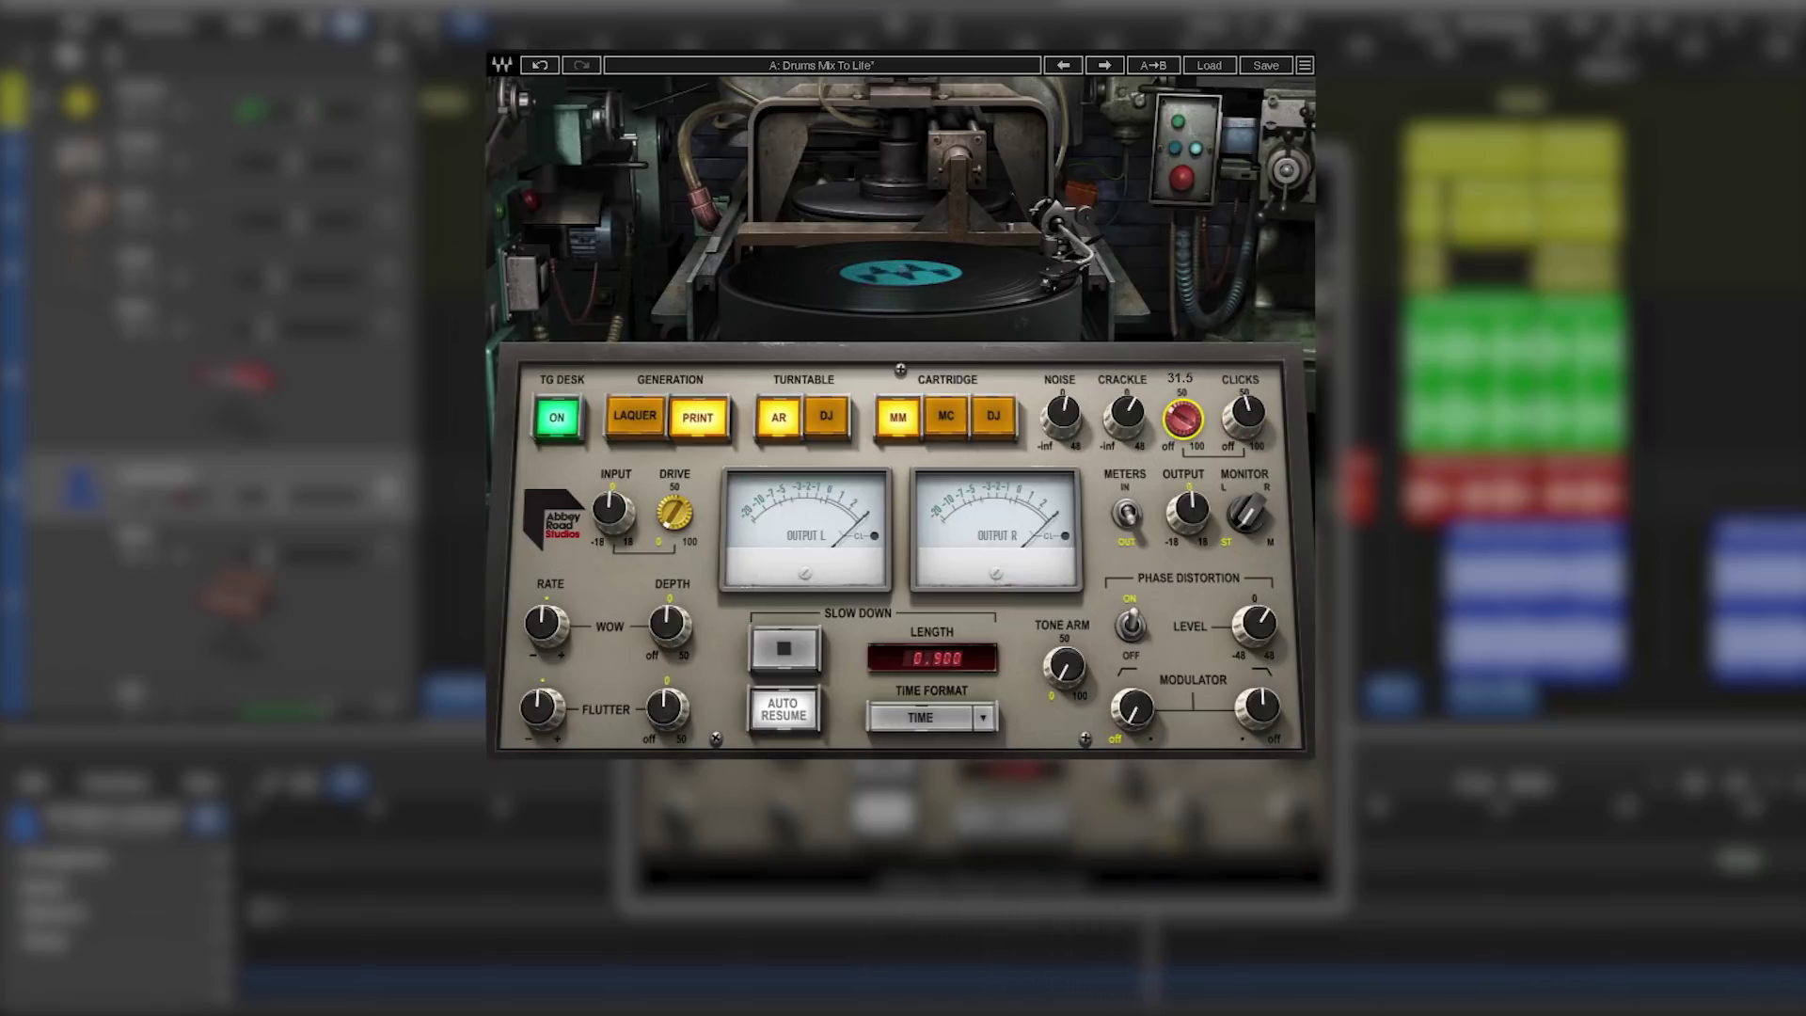
Step: Change the vinyl generation to Lacquer and the turntable type to DJ
{"action": "mouse_move", "coordinate": [1129, 422]}
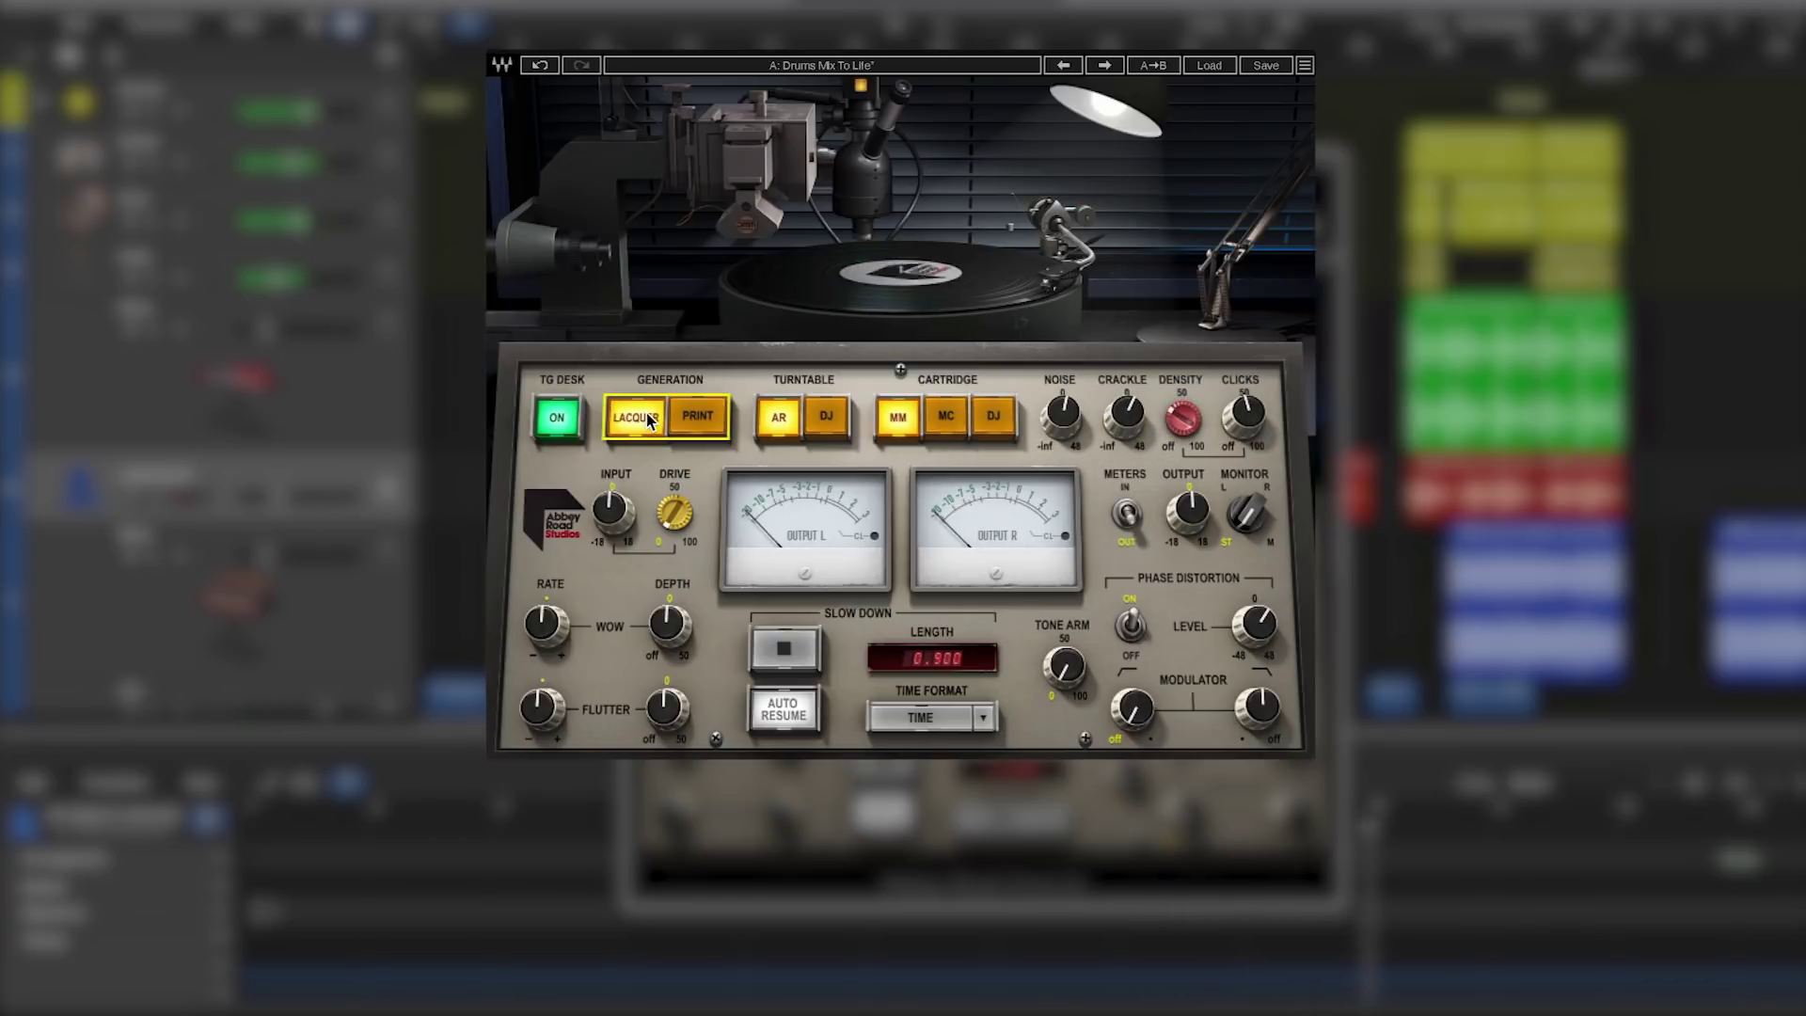
{"action": "left_click", "coordinate": [828, 419]}
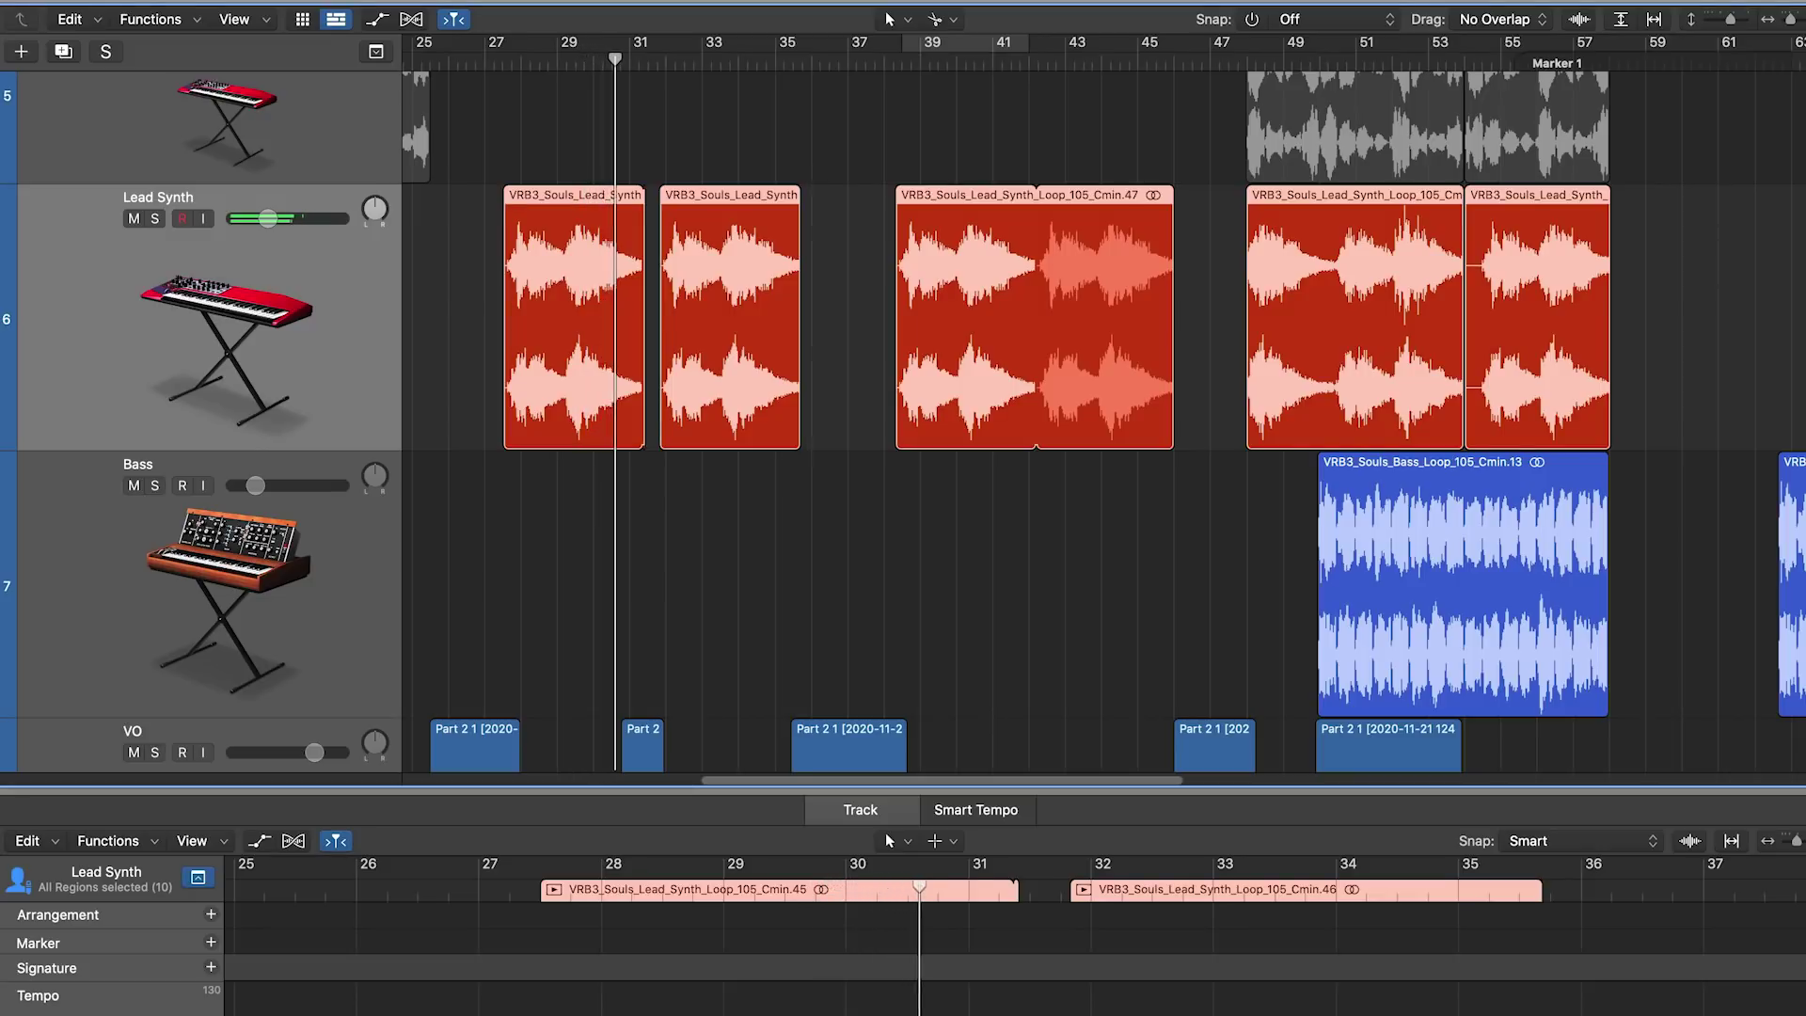
Step: Bring up the Lead Synth's F6 equalizer, lower its low-pass filter to 3466 Hz, and close the plugin window
{"action": "key", "text": "v"}
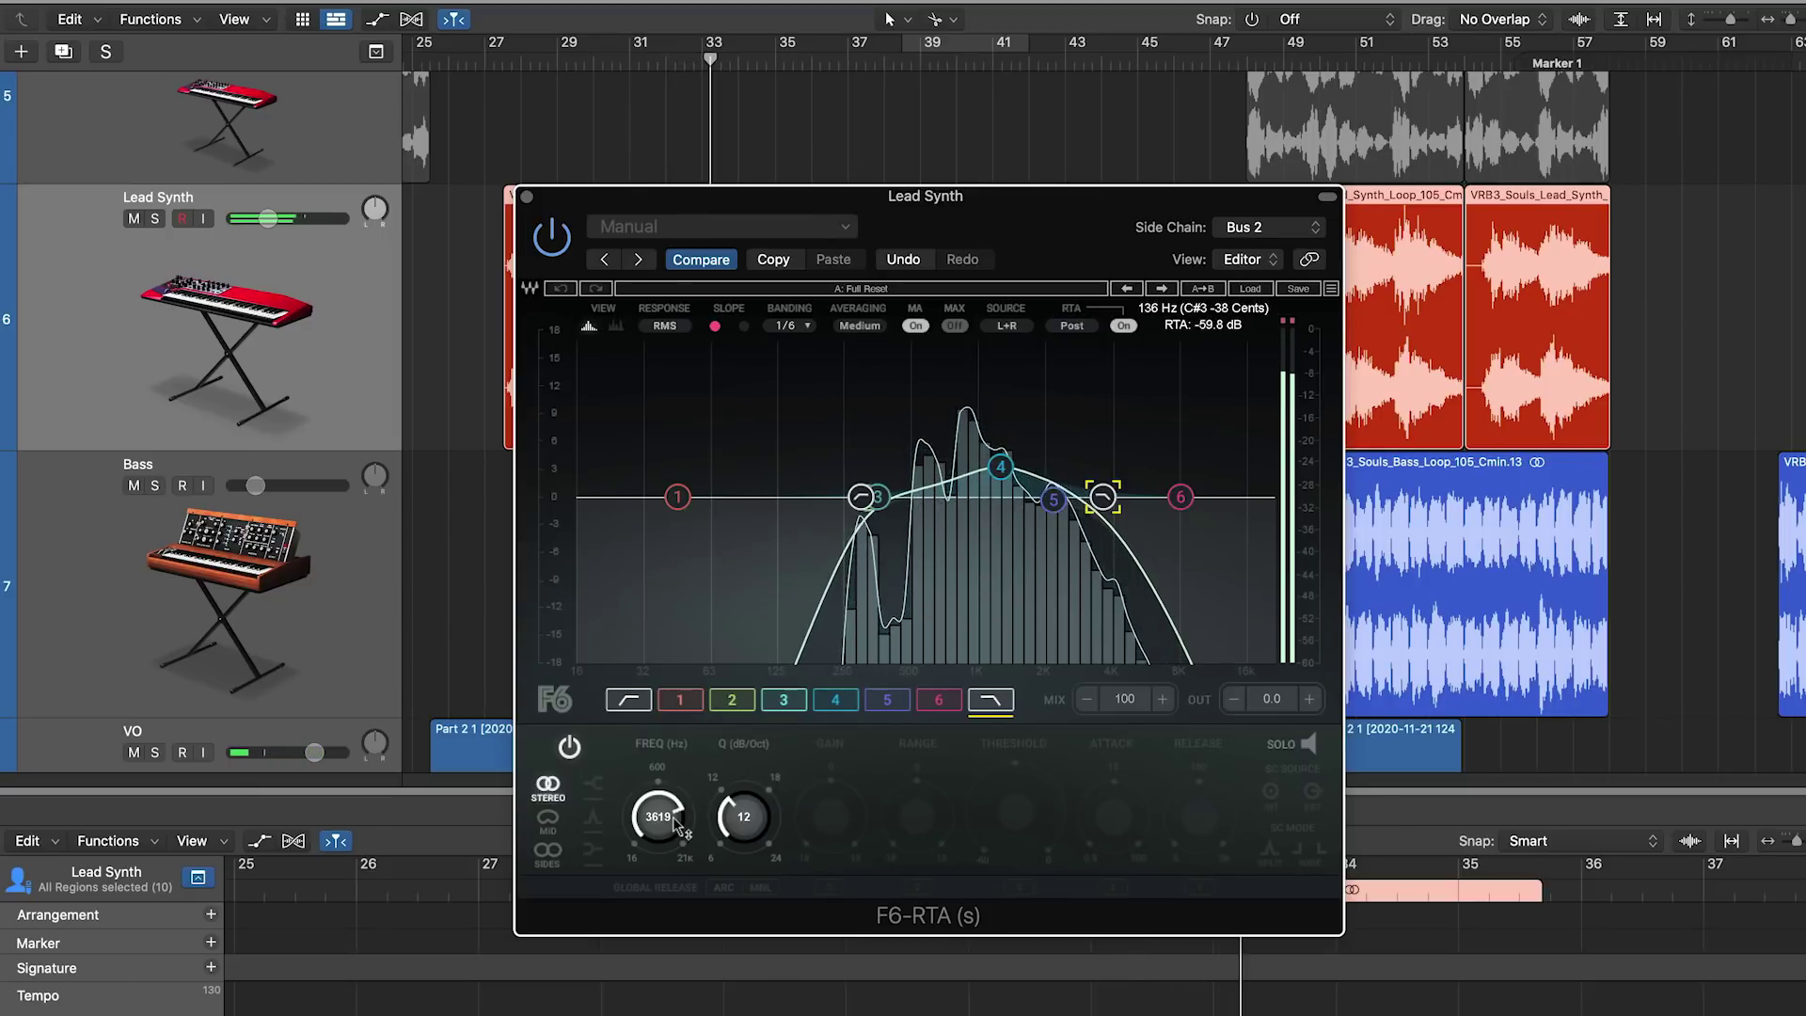
{"action": "left_click_drag", "start_coordinate": [657, 816], "coordinate": [657, 828]}
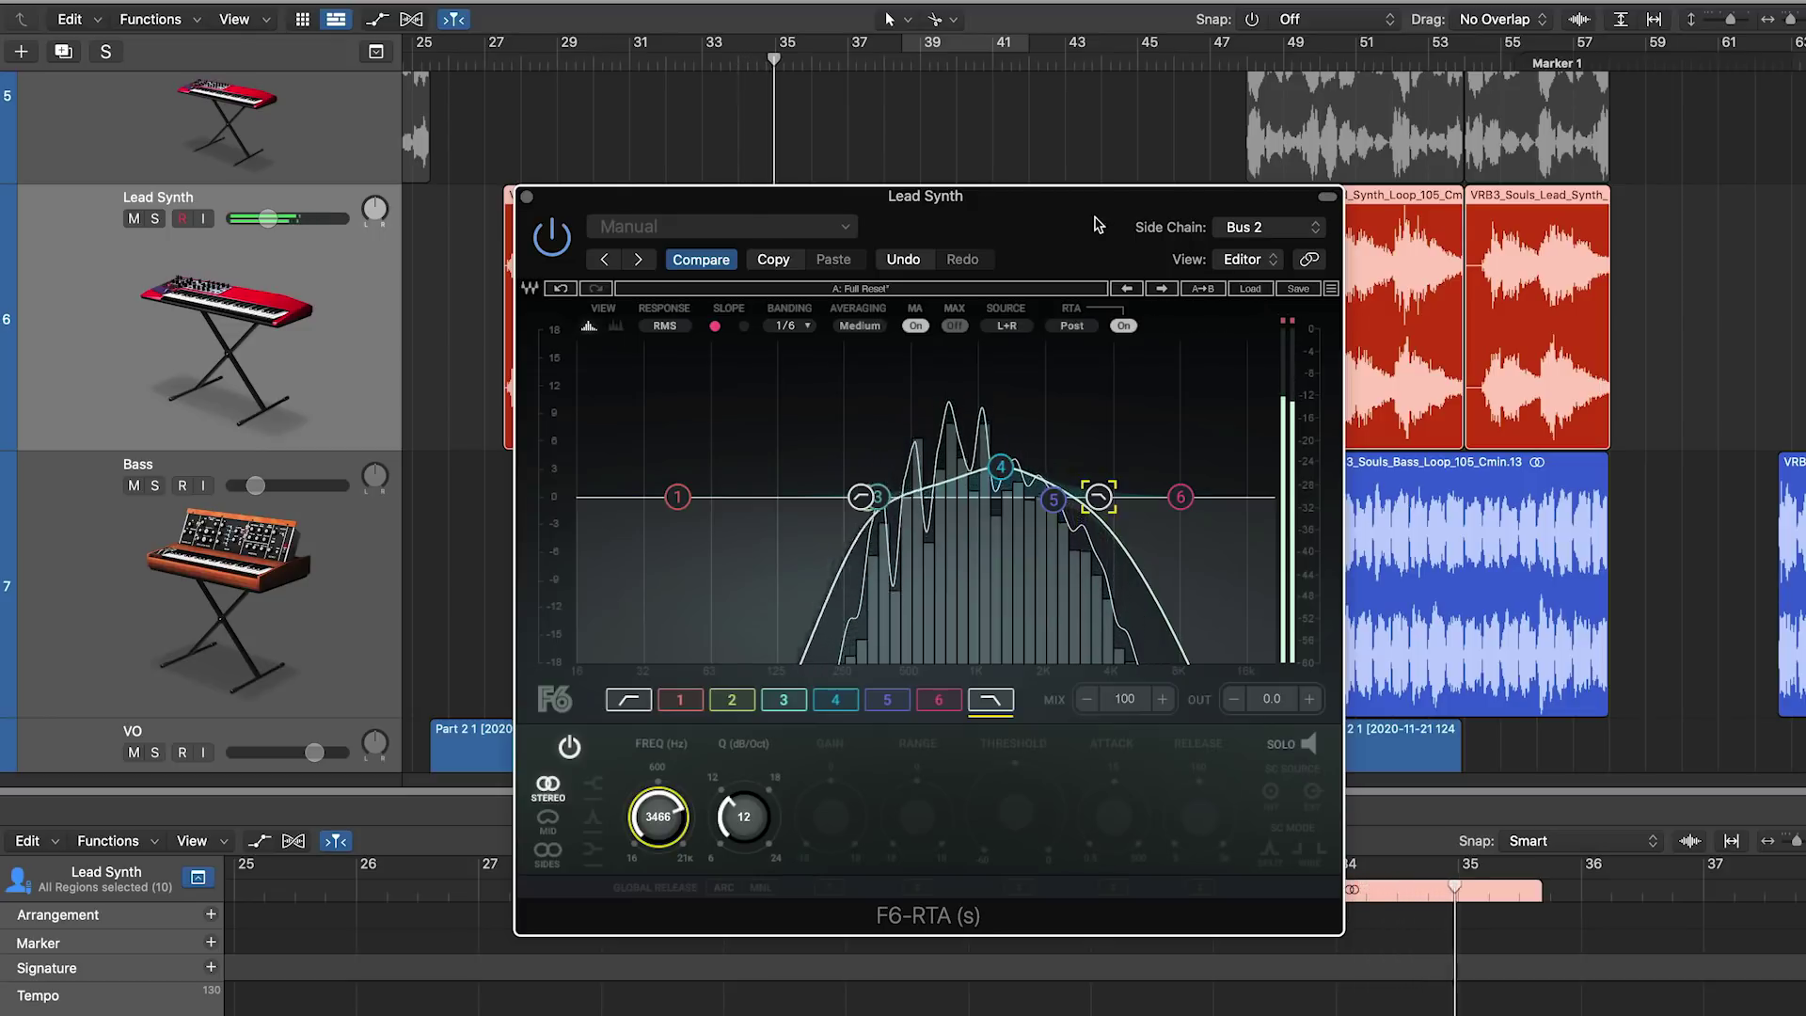
{"action": "left_click", "coordinate": [528, 200]}
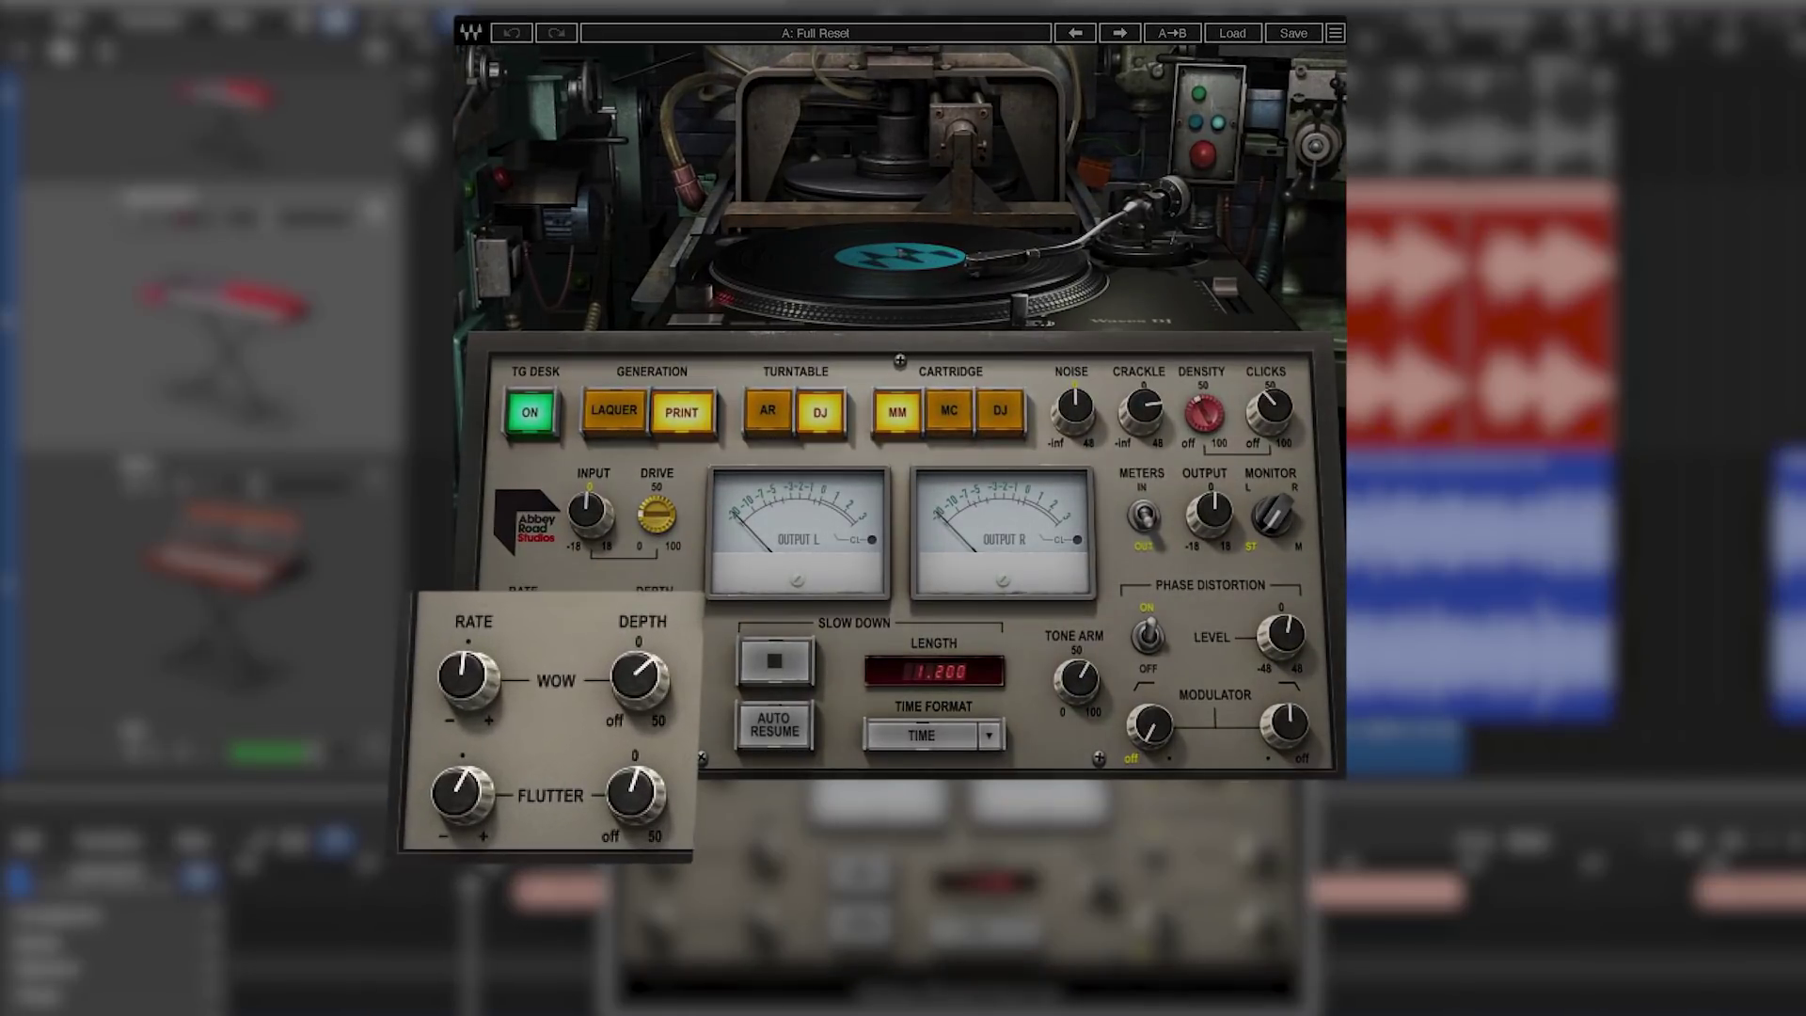
Step: Adjust the Wow depth, increase the Flutter depth, and set the Wow rate to 61.4
{"action": "left_click_drag", "start_coordinate": [652, 635], "coordinate": [652, 640]}
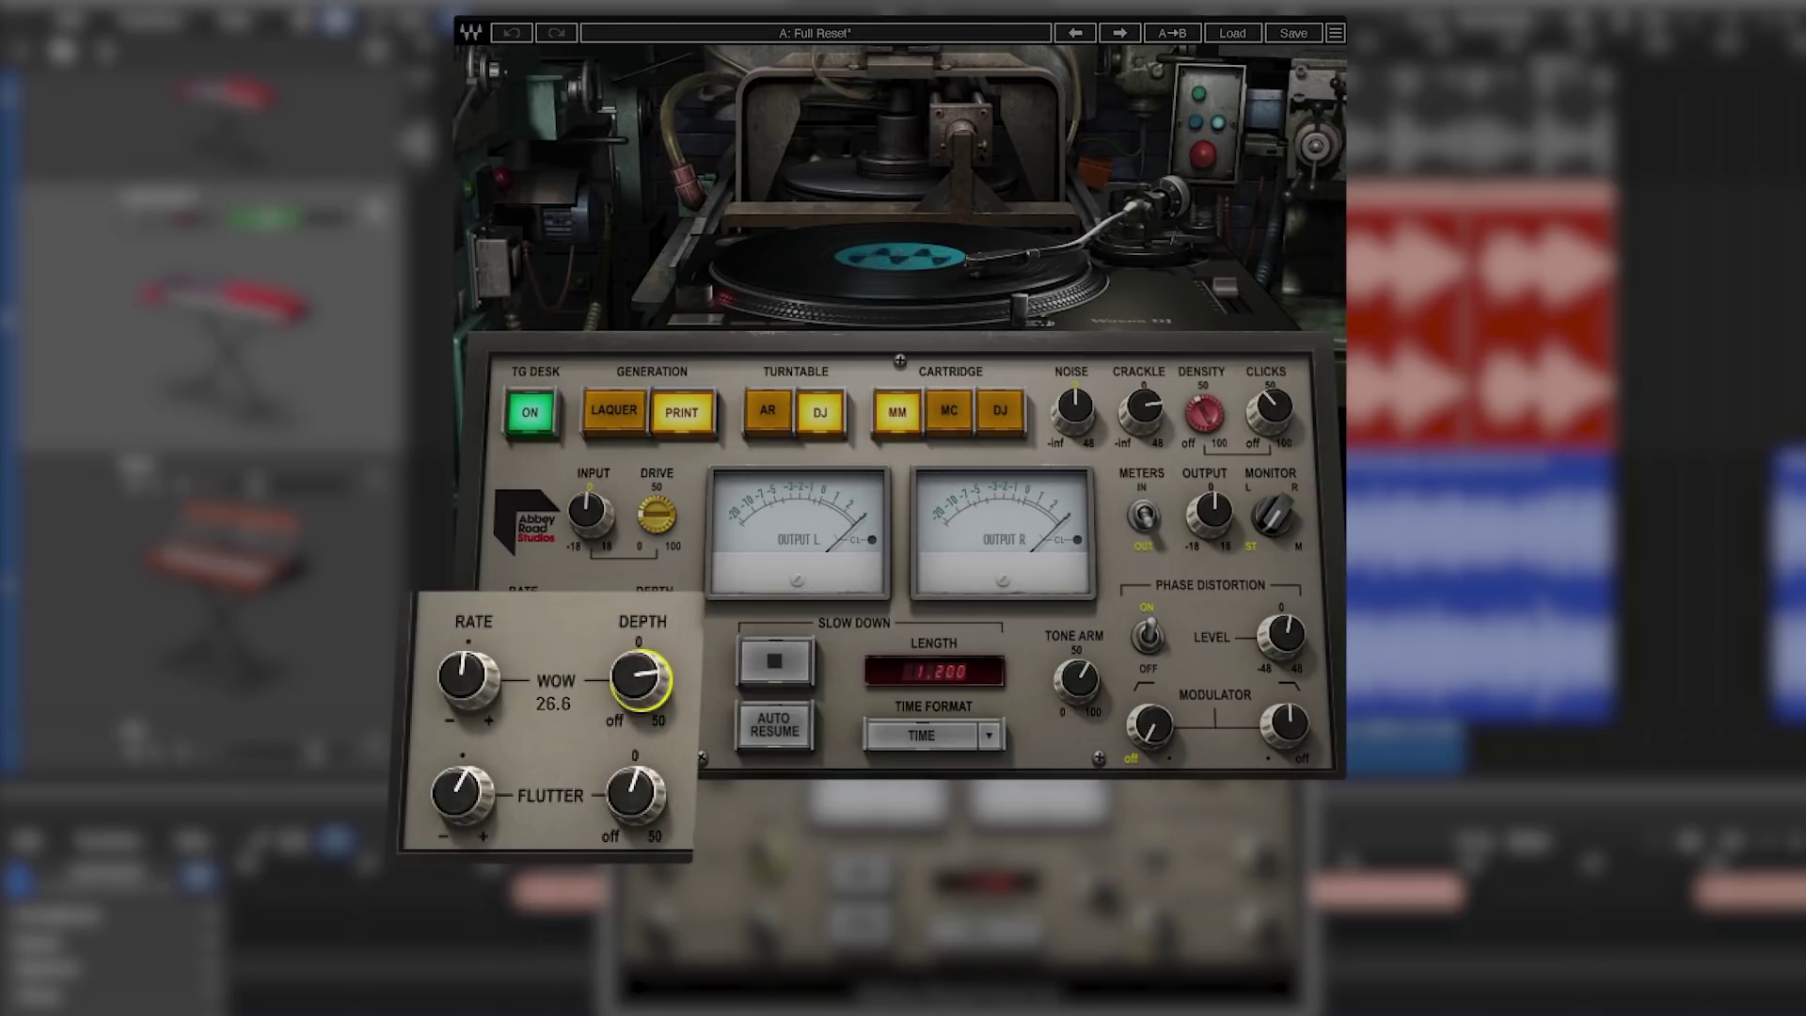
{"action": "left_click_drag", "start_coordinate": [647, 826], "coordinate": [647, 817]}
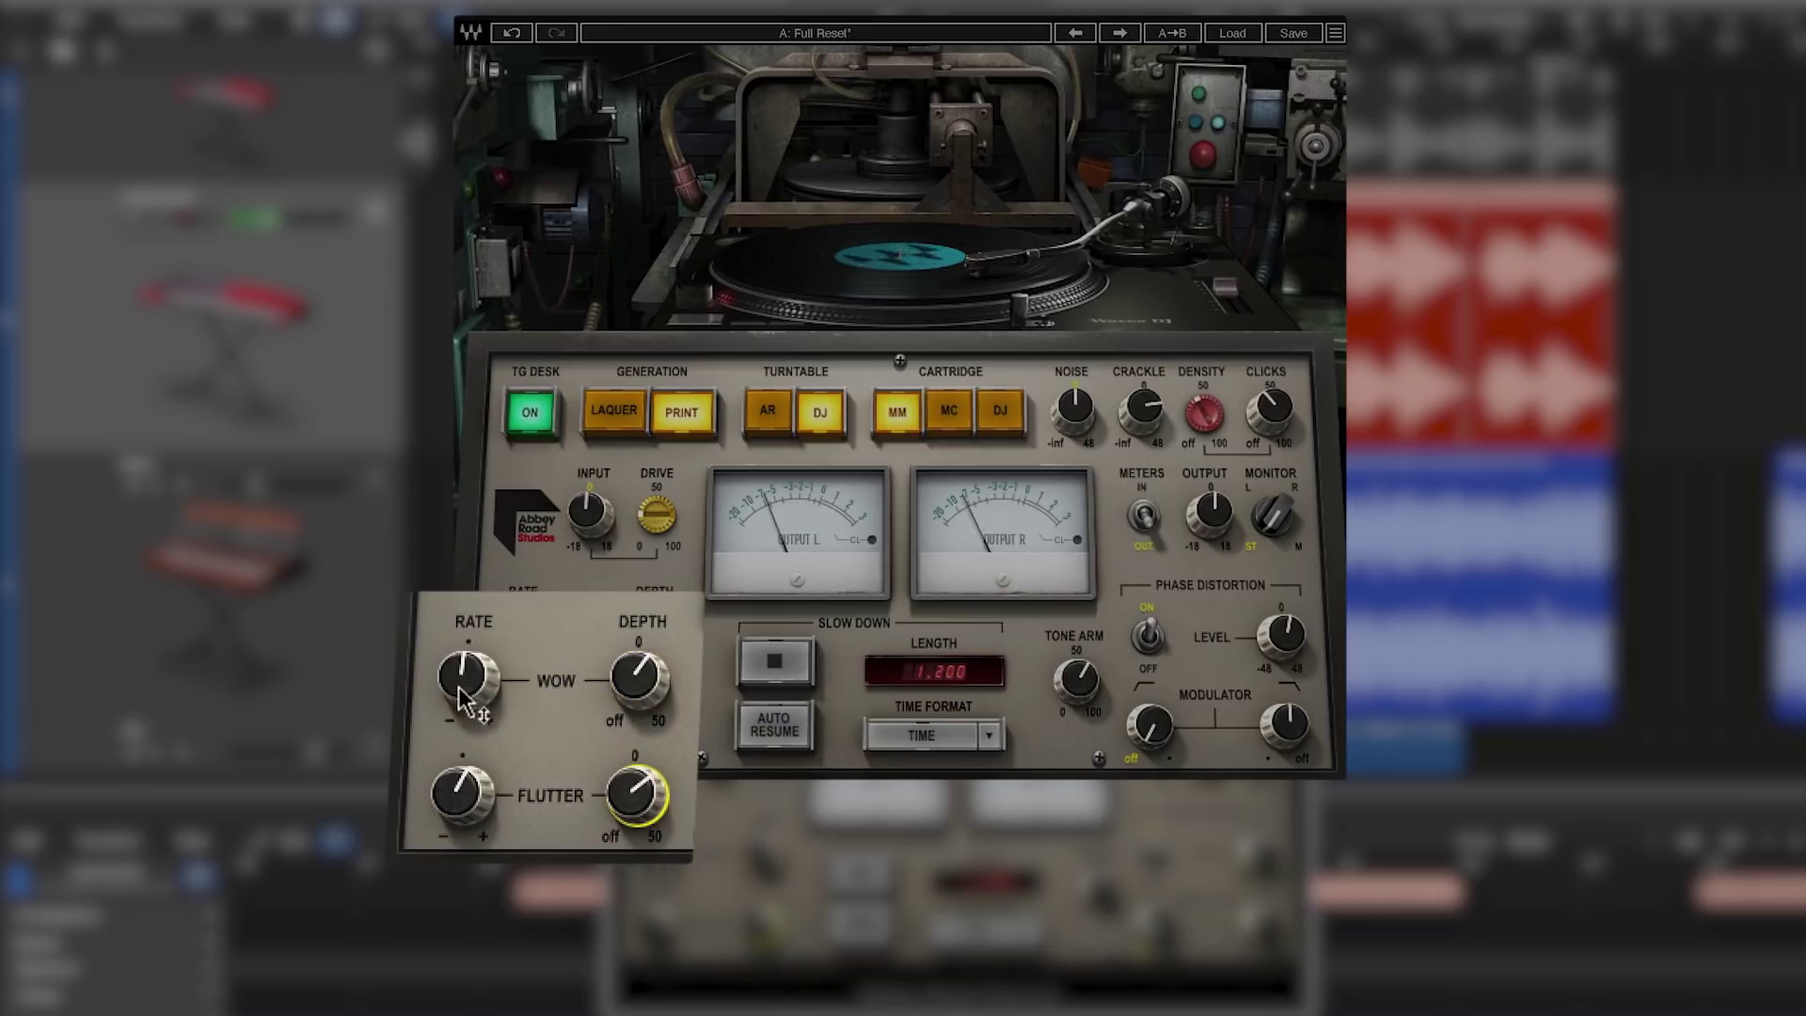
{"action": "left_click_drag", "start_coordinate": [464, 698], "coordinate": [464, 682]}
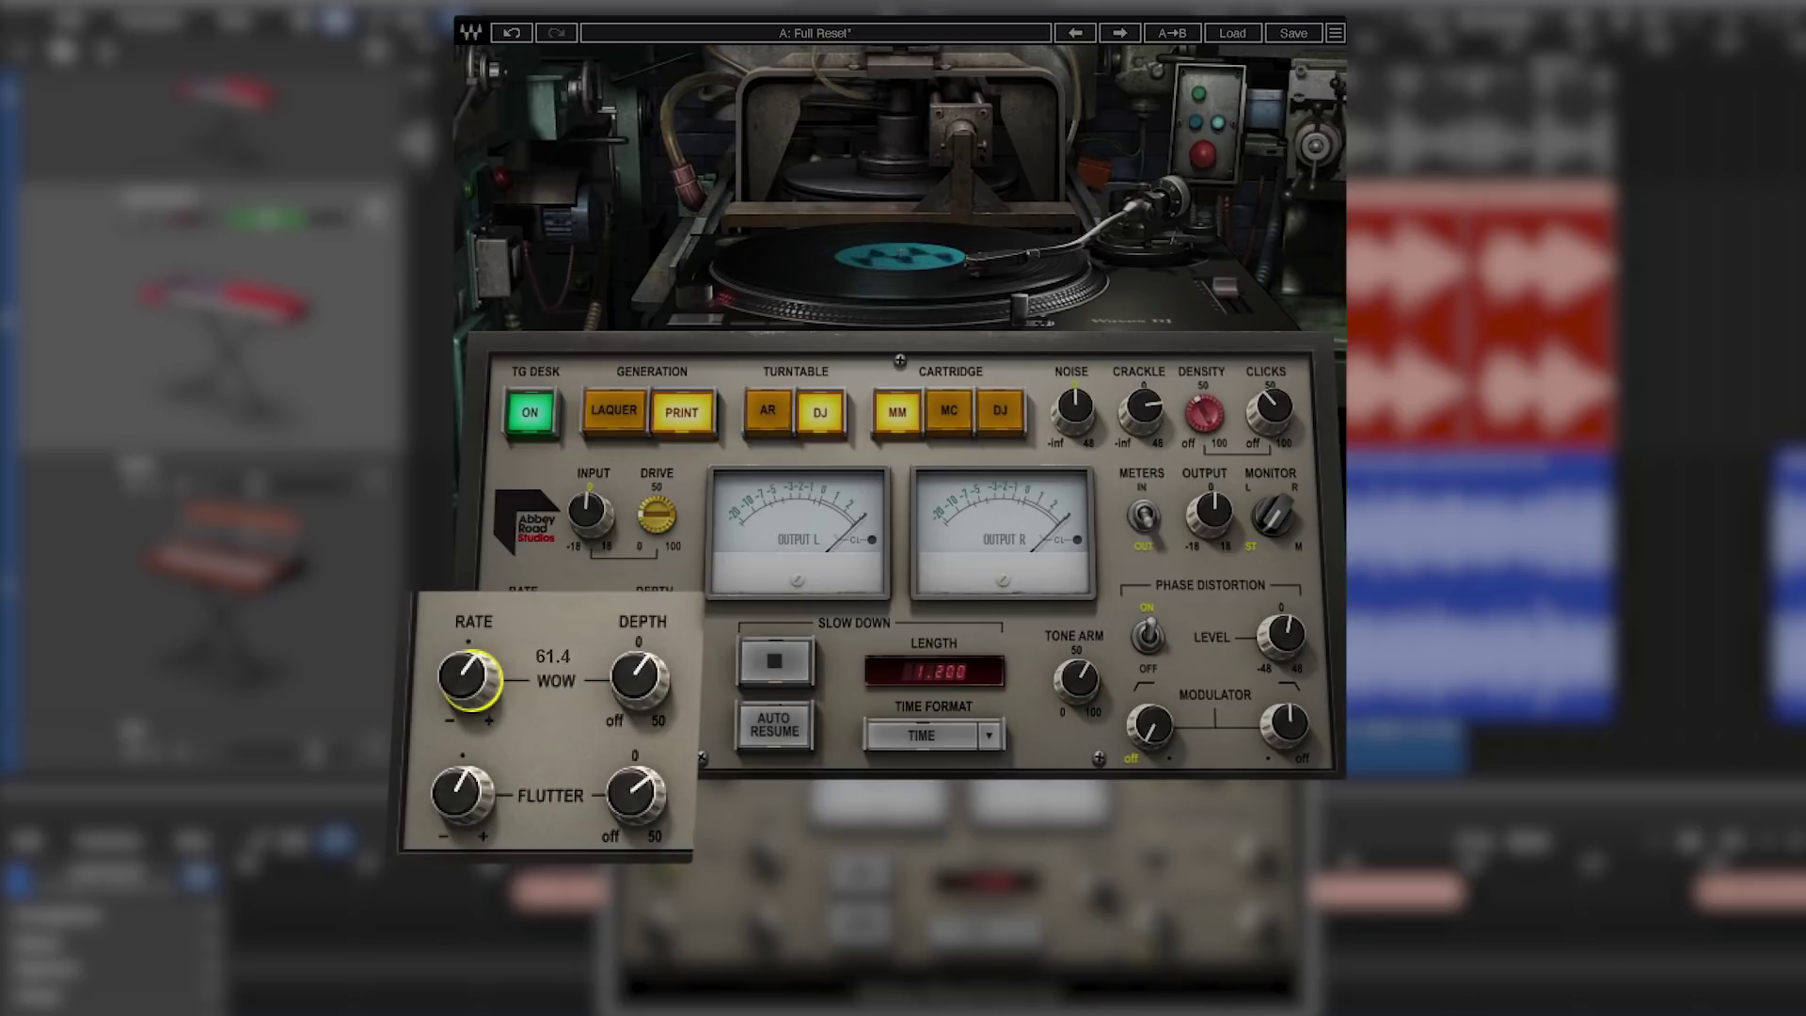
{"action": "mouse_move", "coordinate": [464, 696]}
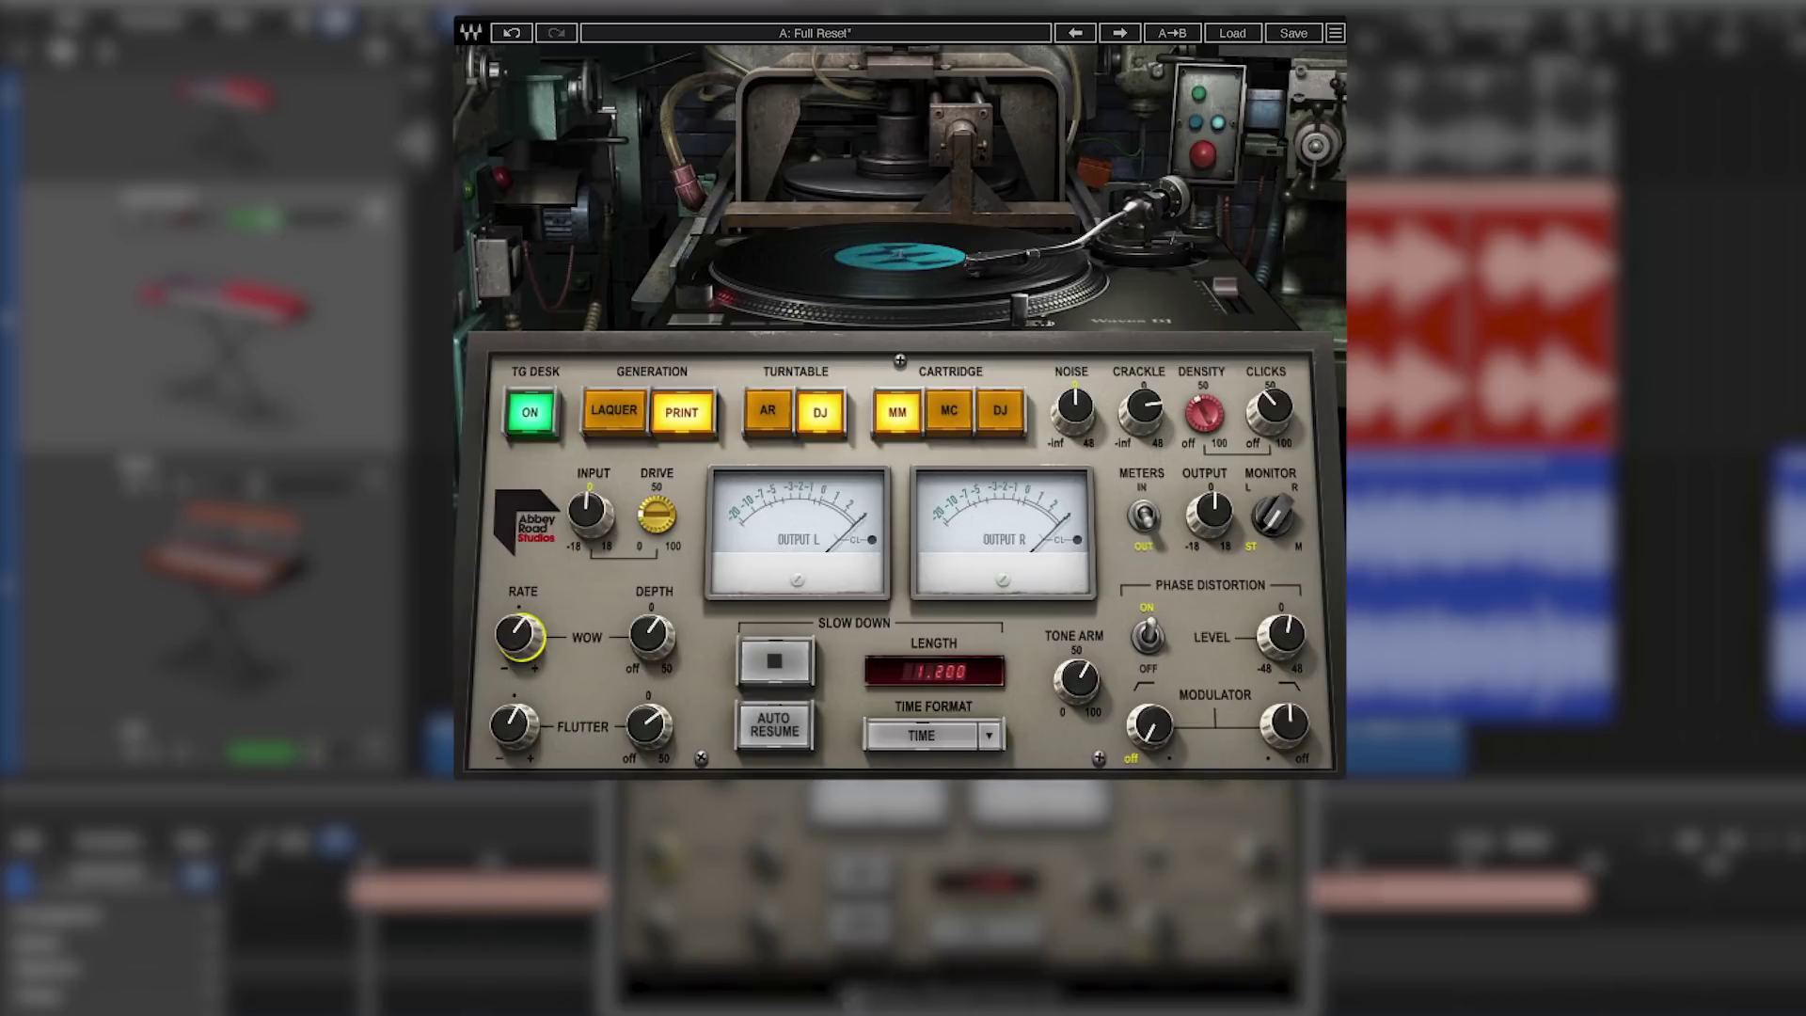
Step: Audition the turntable's Slow Down effect by engaging it and releasing it again
{"action": "left_click", "coordinate": [771, 662]}
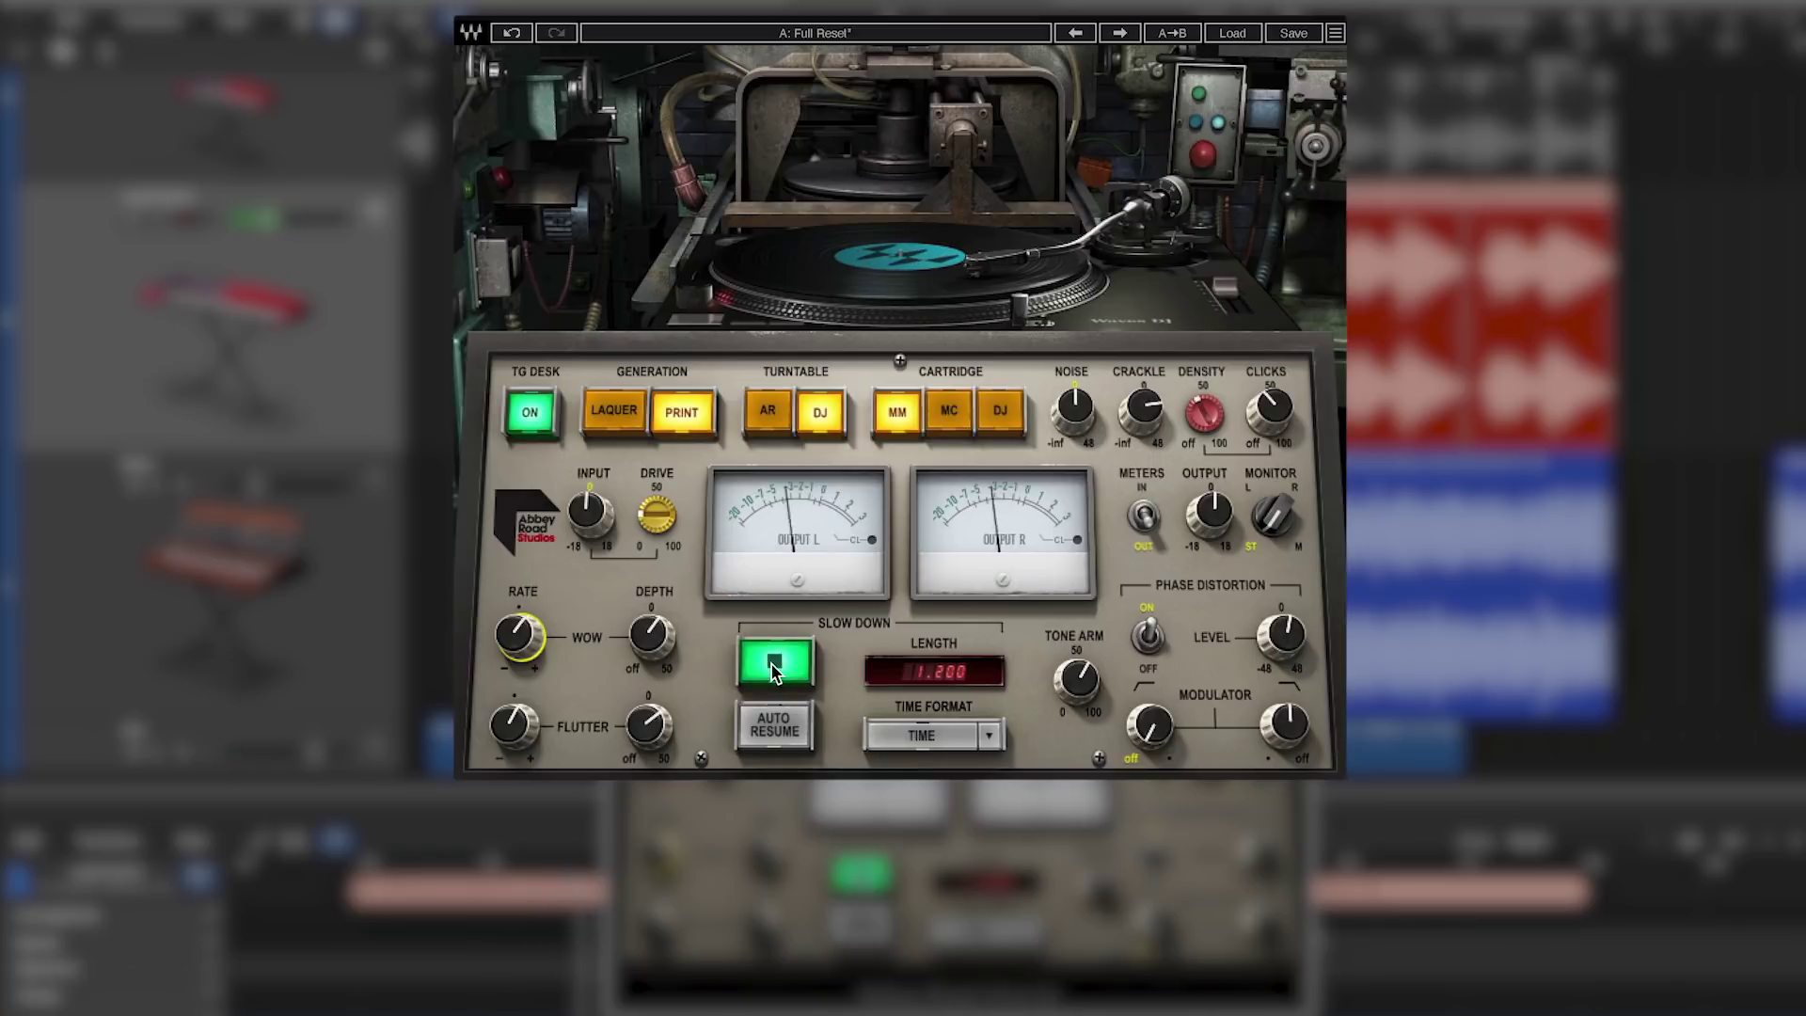
{"action": "left_click", "coordinate": [770, 662]}
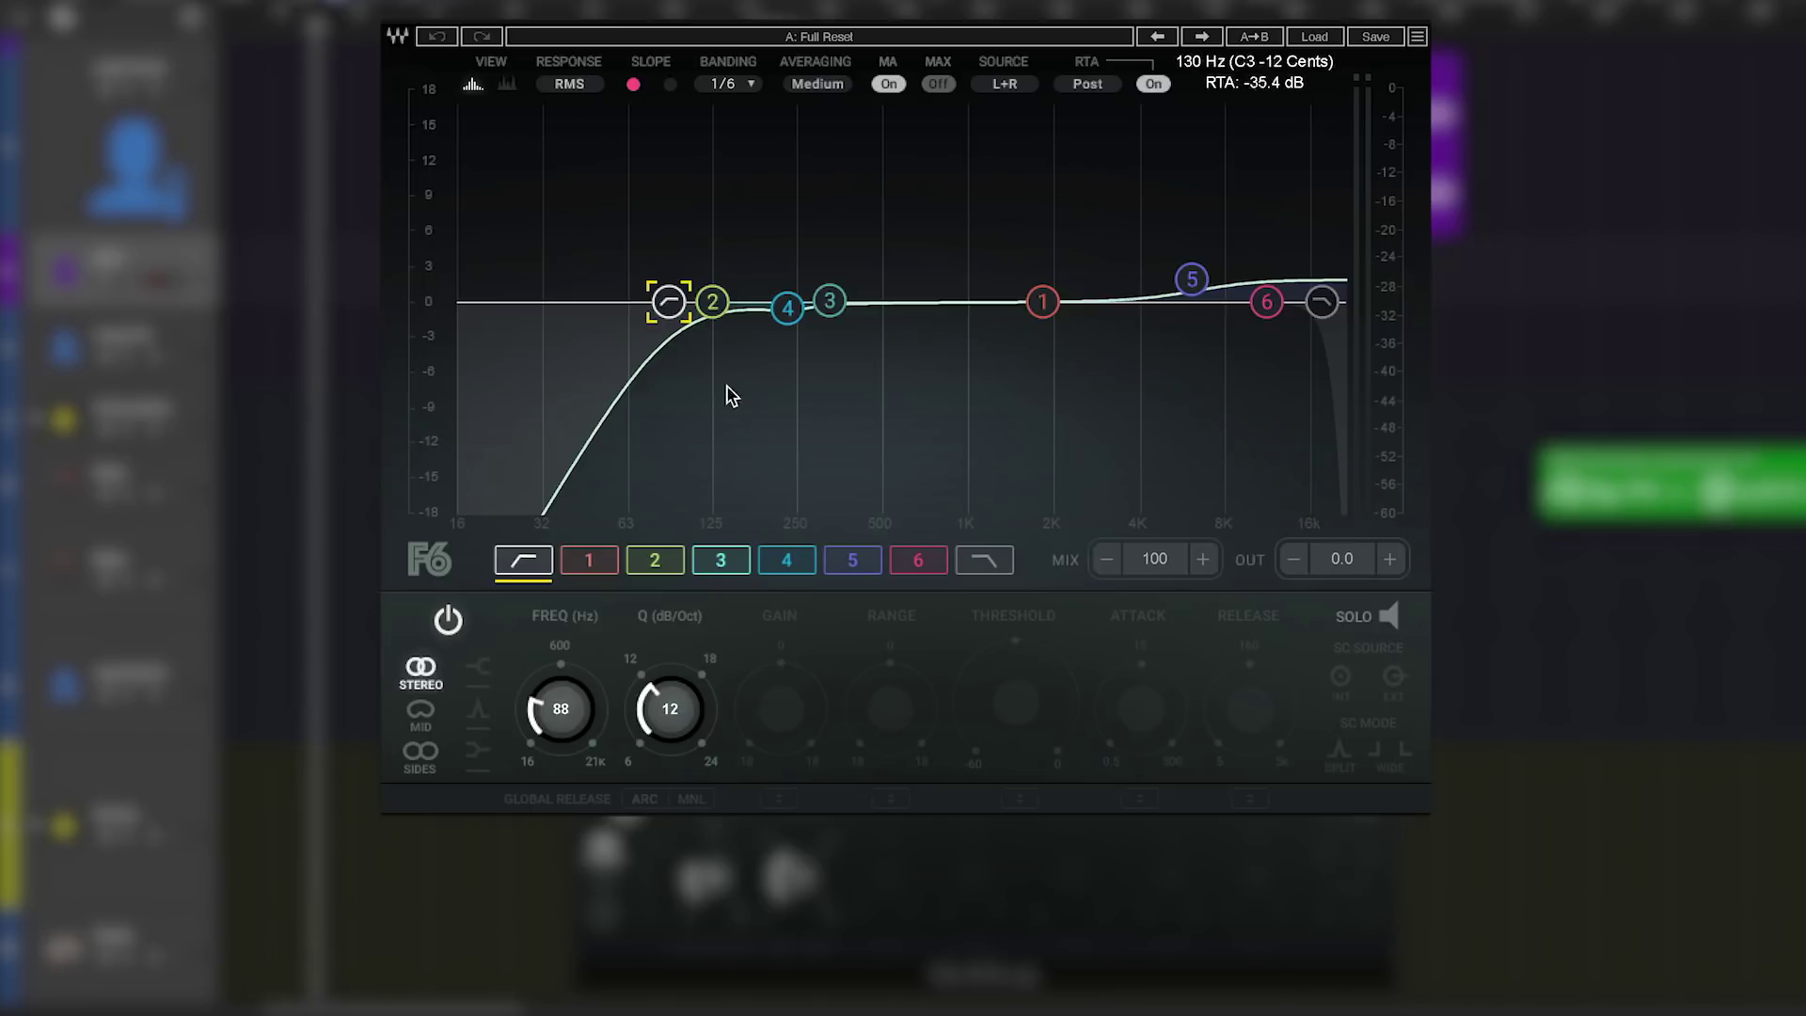
Step: Examine the frequency, gain, range and threshold settings of the F6 equalizer's bands 1, 2, 3, 5 and 6
{"action": "left_click", "coordinate": [669, 564]}
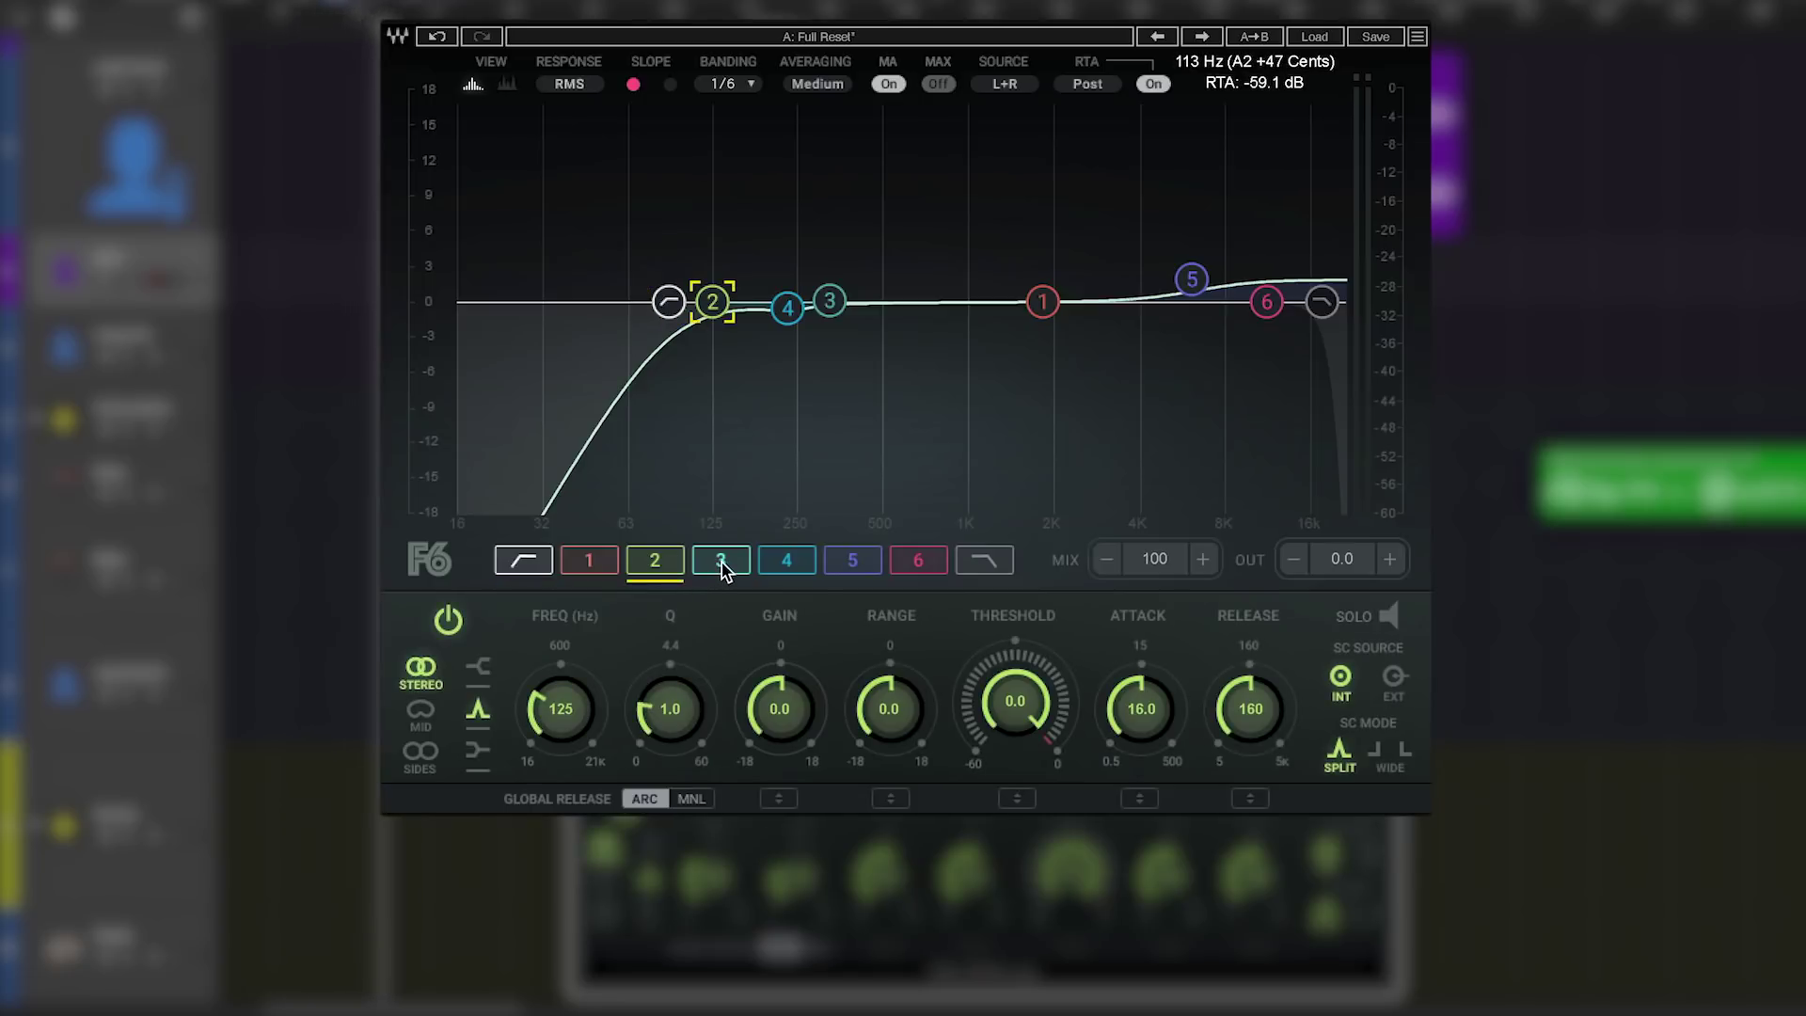
{"action": "left_click", "coordinate": [721, 563]}
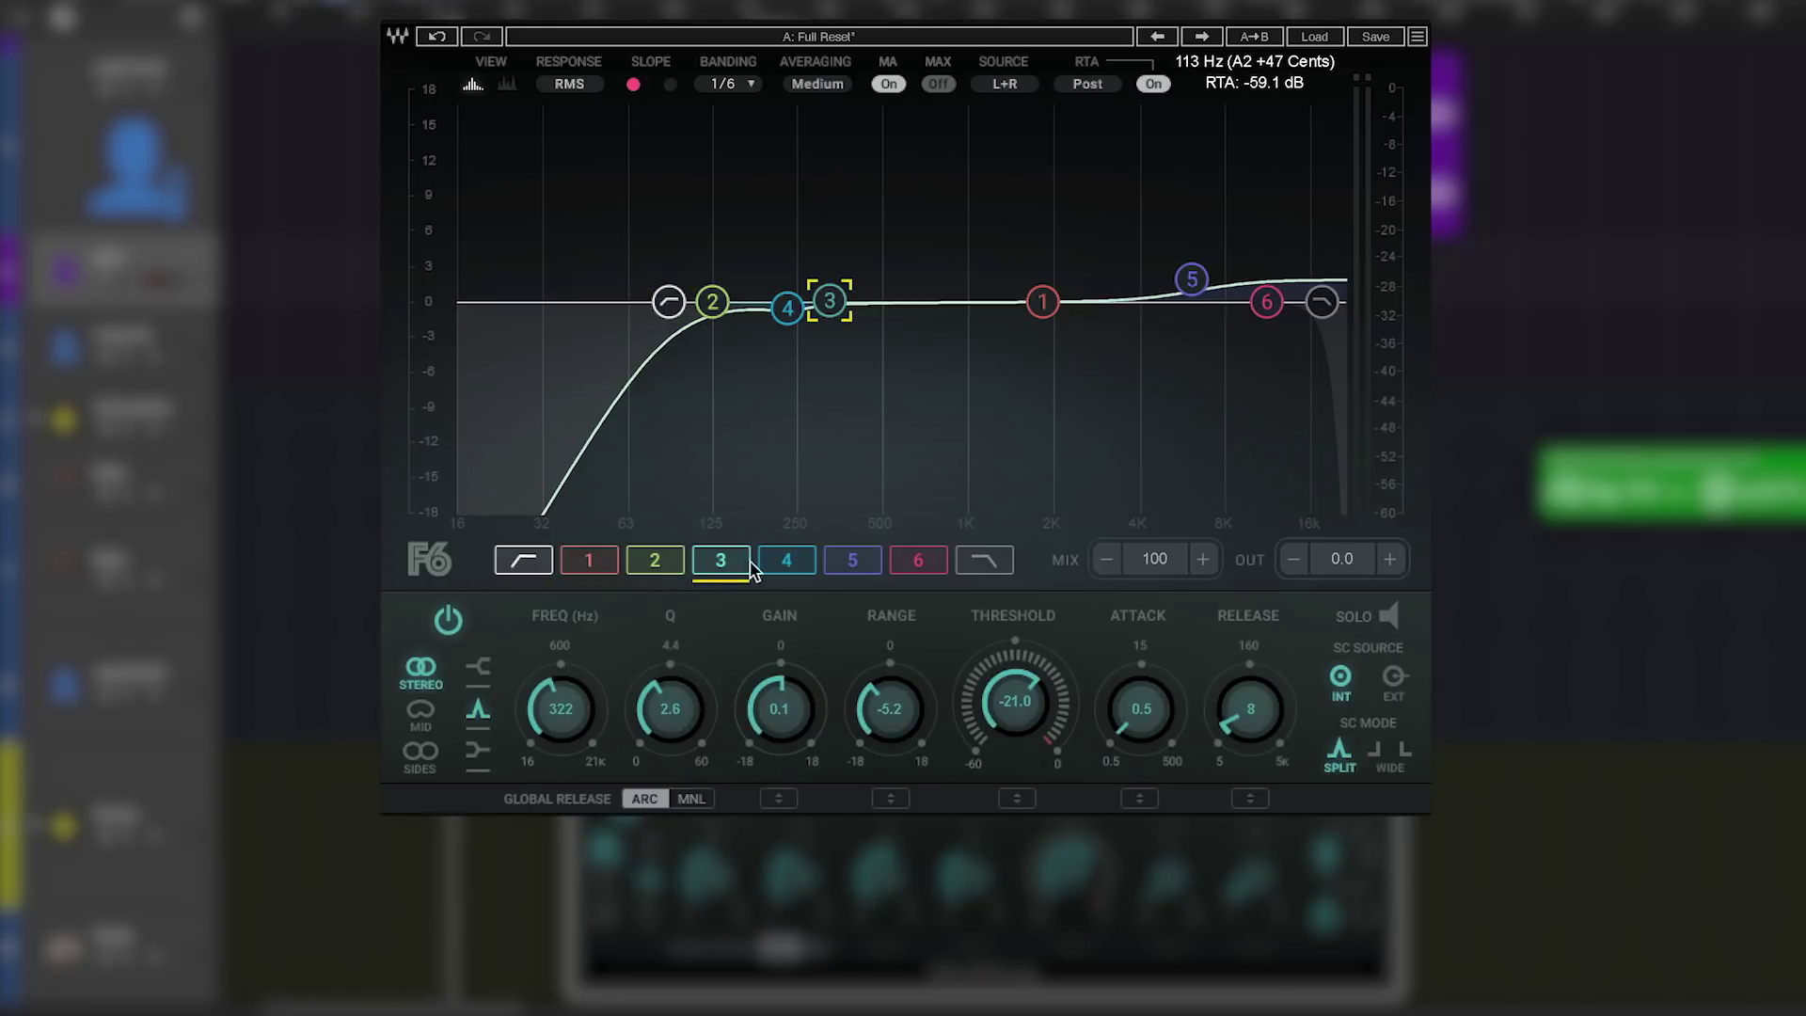
{"action": "left_click", "coordinate": [849, 564]}
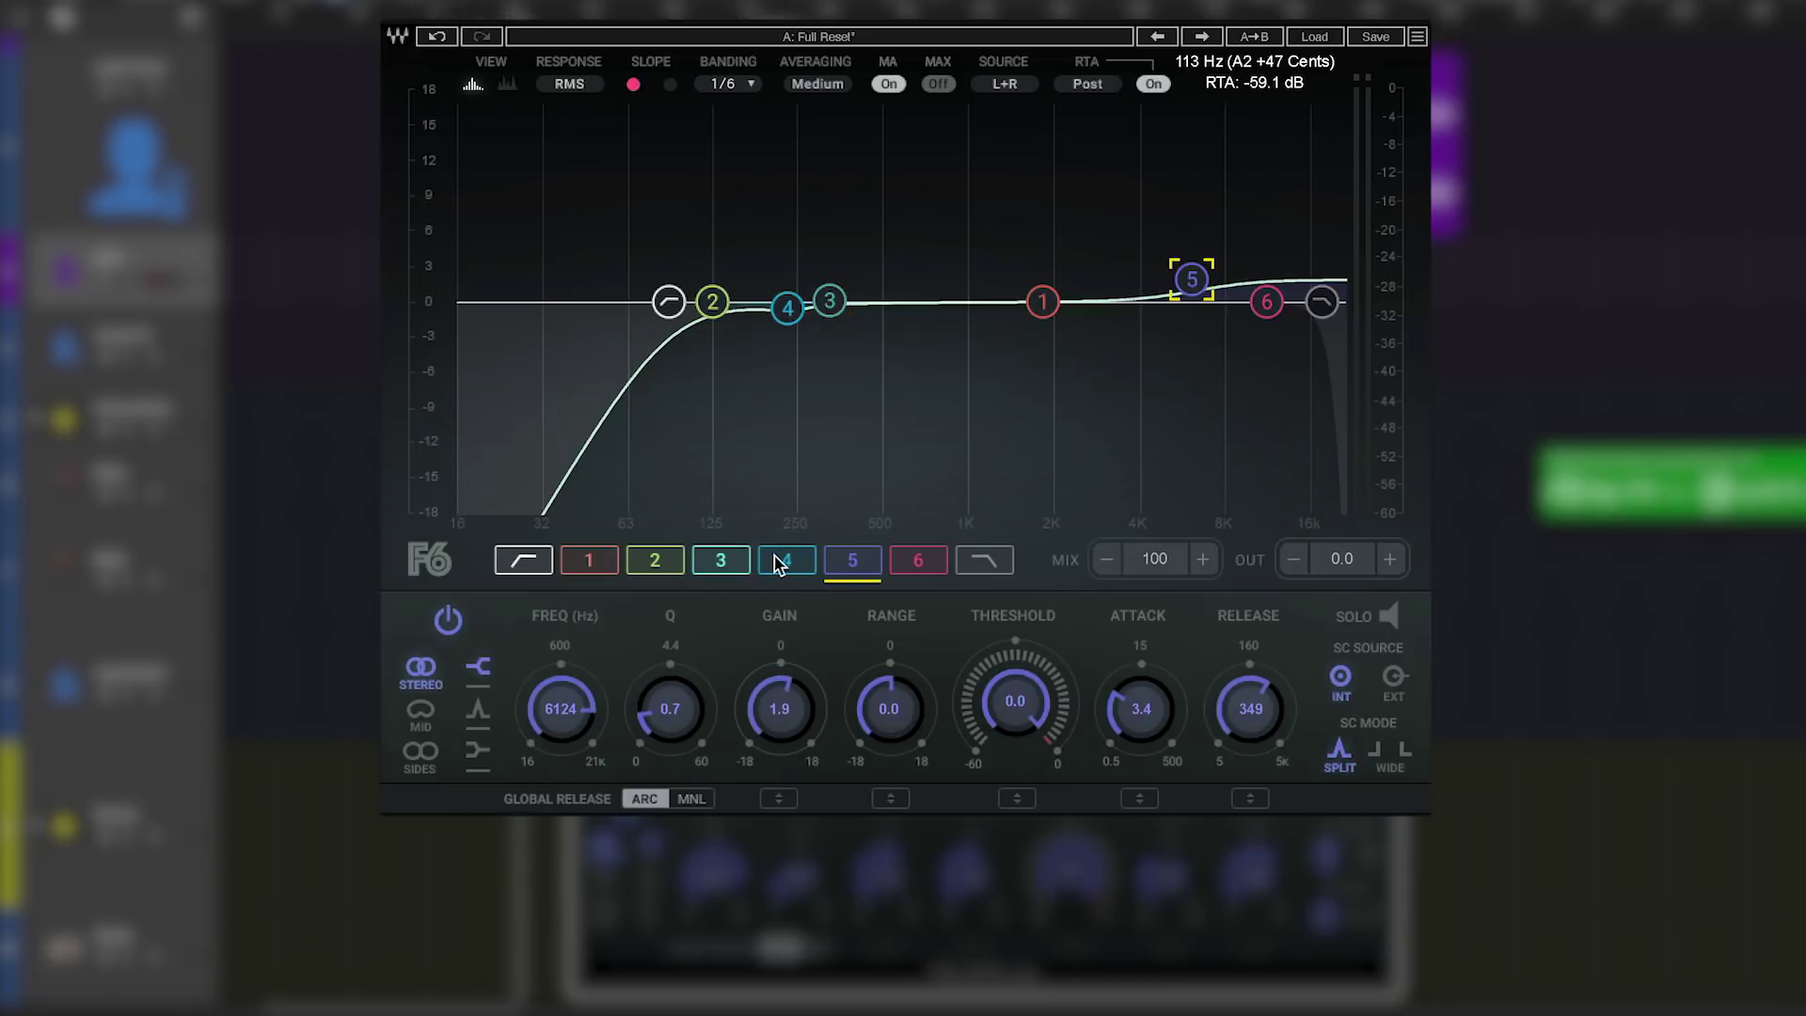
{"action": "left_click", "coordinate": [662, 561]}
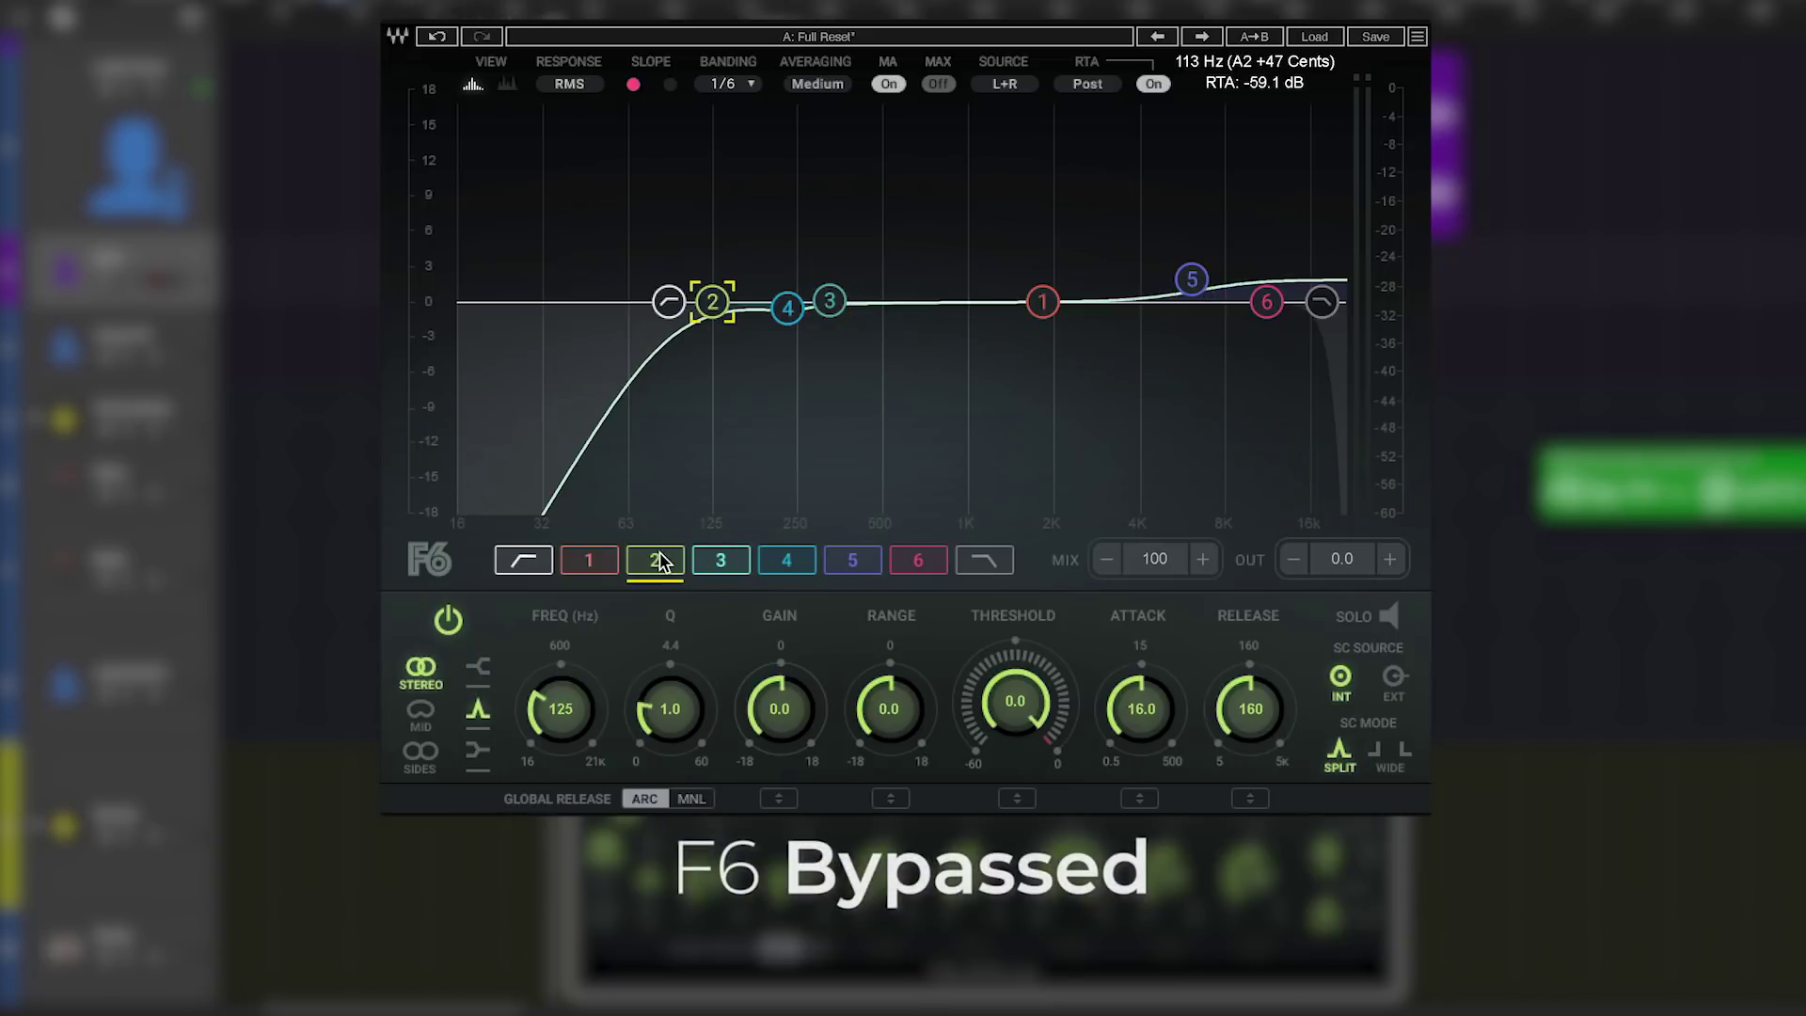
{"action": "left_click", "coordinate": [713, 568]}
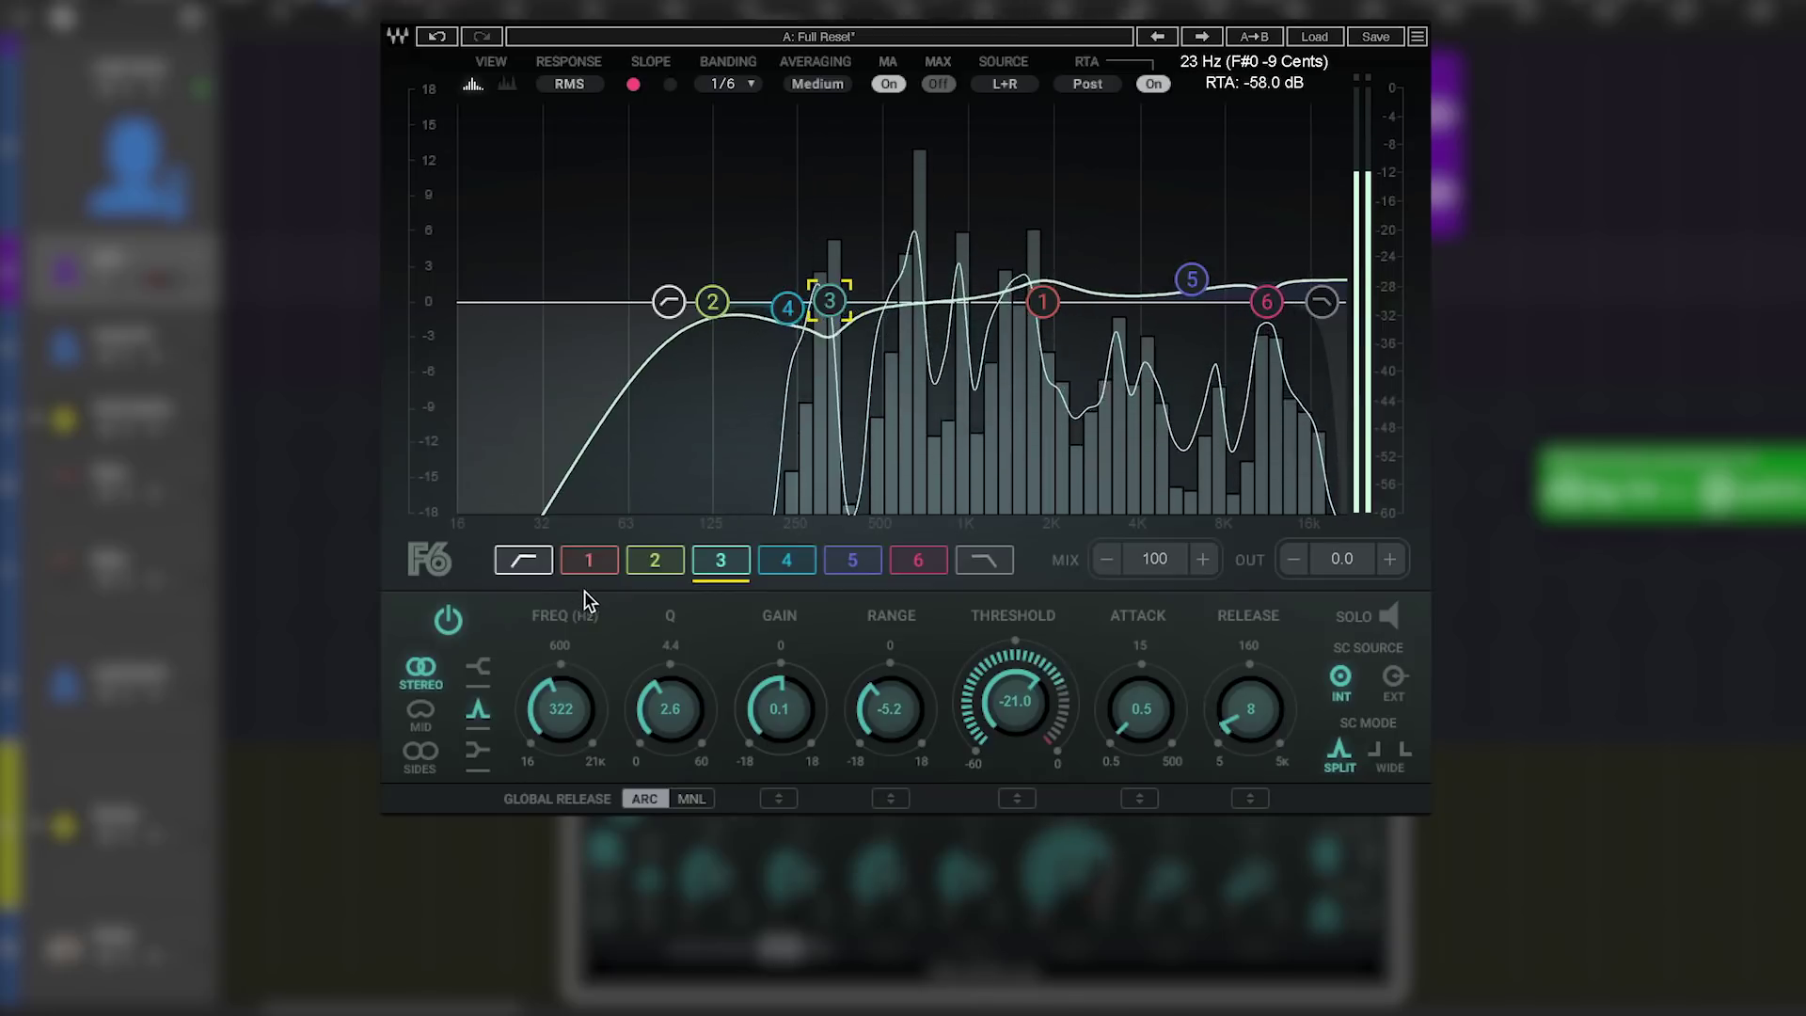
{"action": "left_click", "coordinate": [593, 569]}
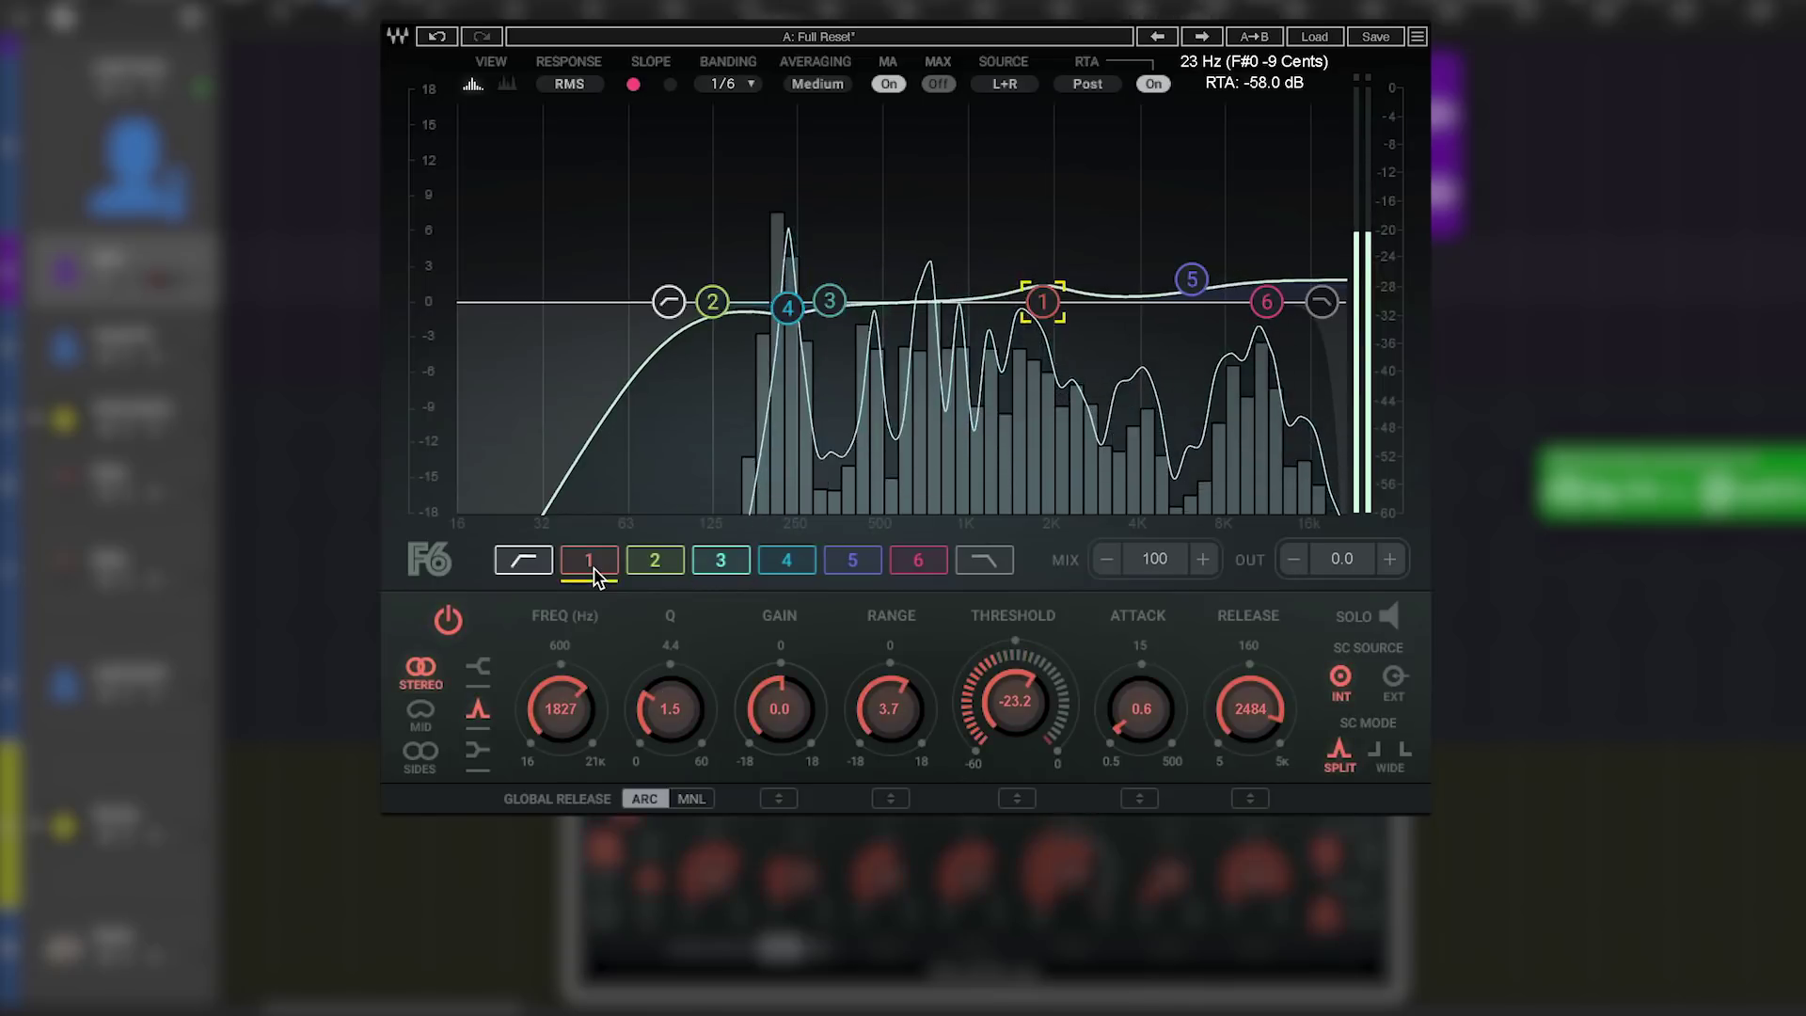
{"action": "left_click", "coordinate": [850, 560]}
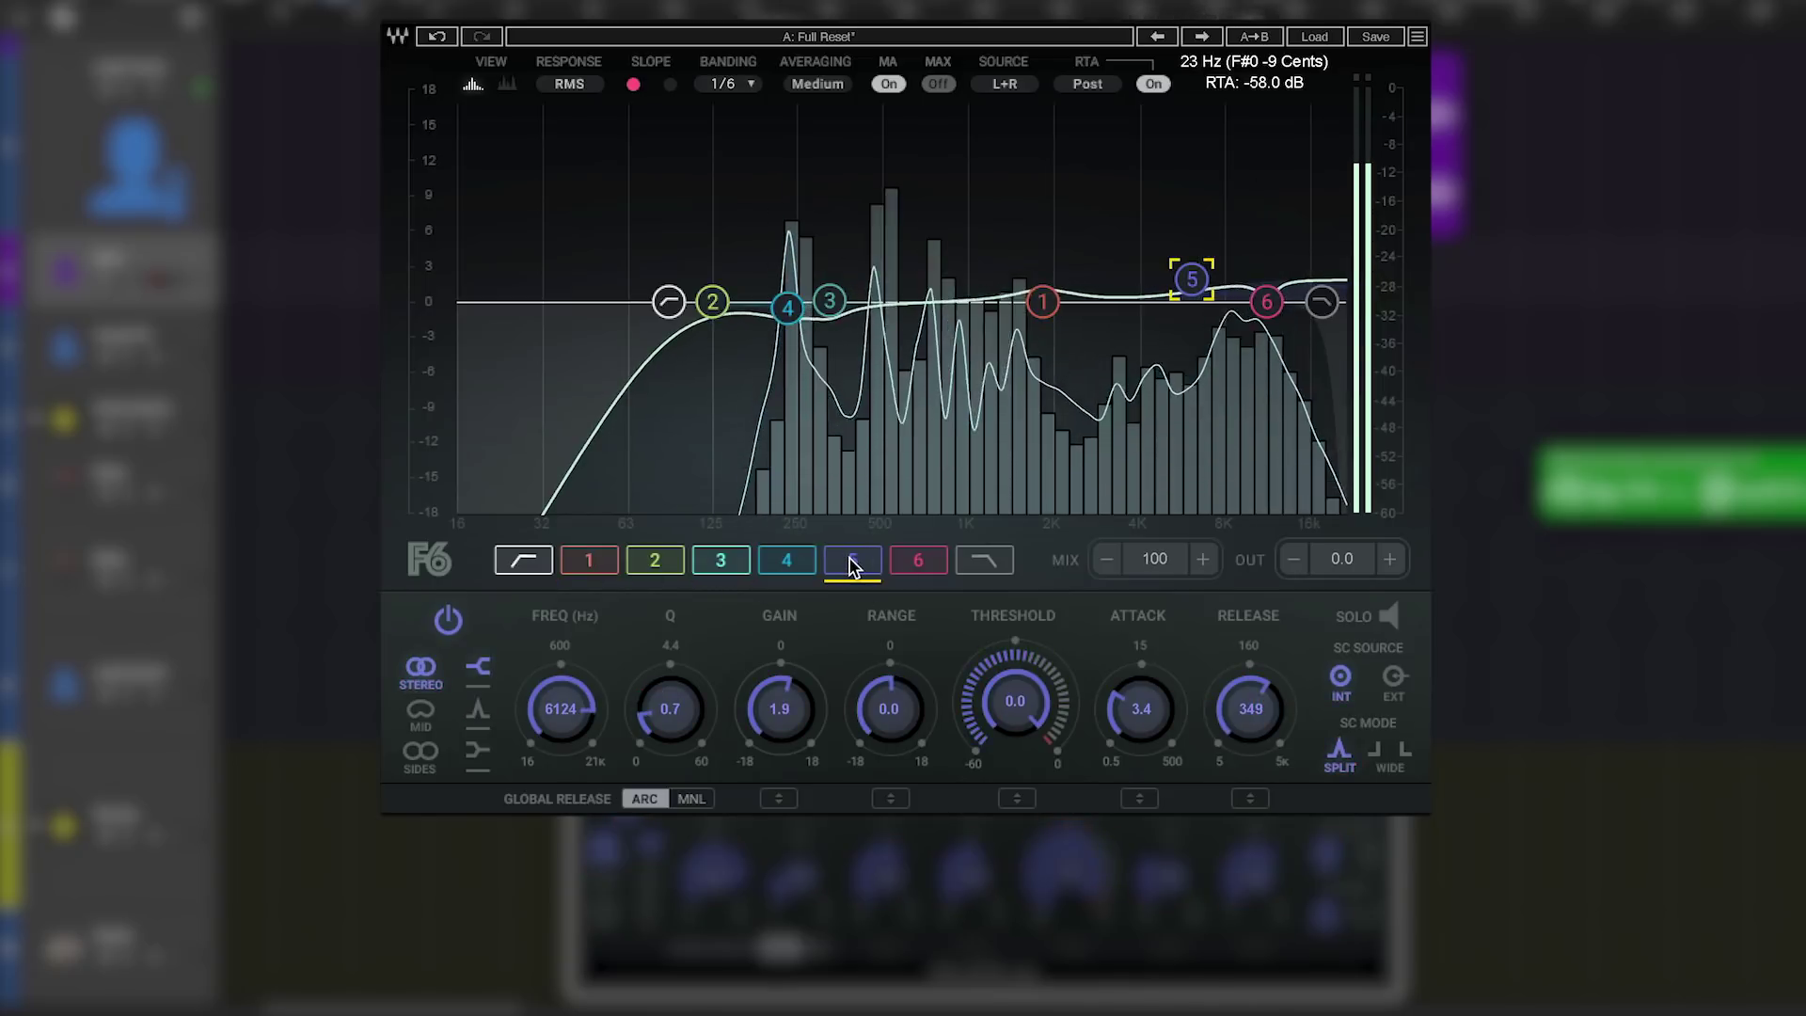
{"action": "left_click", "coordinate": [921, 561]}
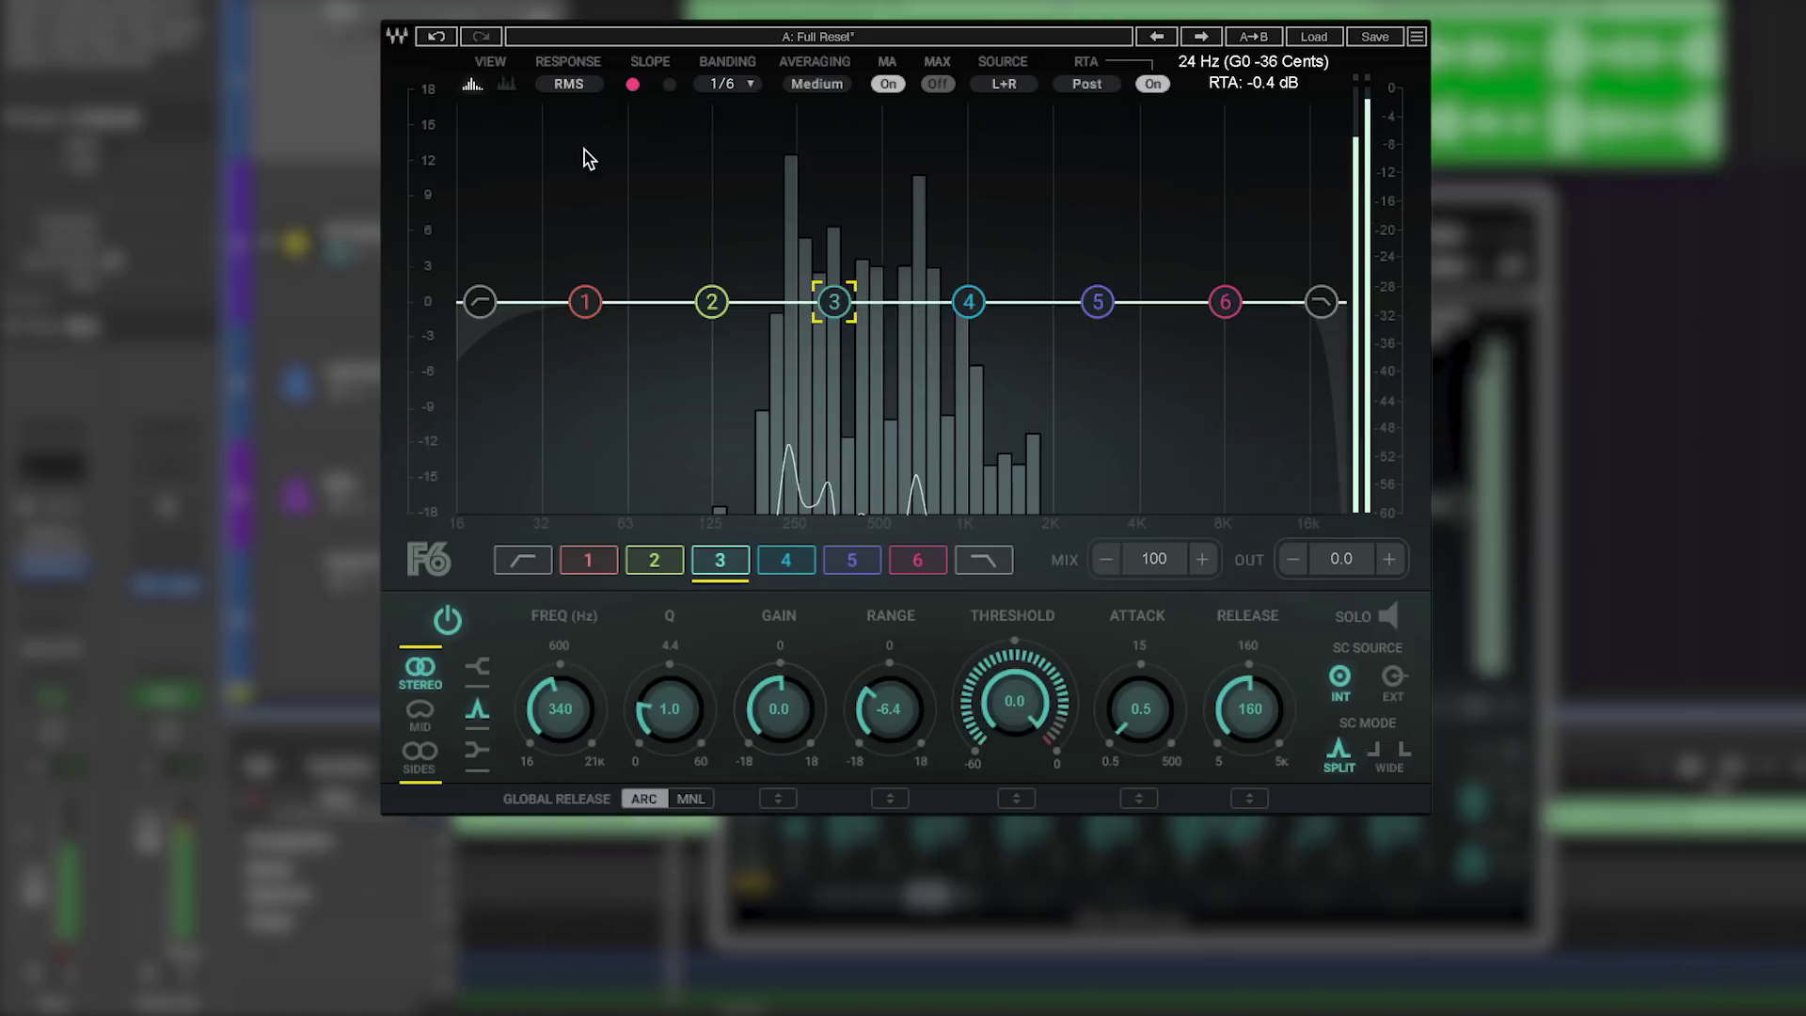
Step: Tune band 3 to 347 Hz, try a 9.8 dB gain boost before restoring 0.0 dB, and lower its threshold
{"action": "left_click_drag", "start_coordinate": [834, 301], "coordinate": [837, 302]}
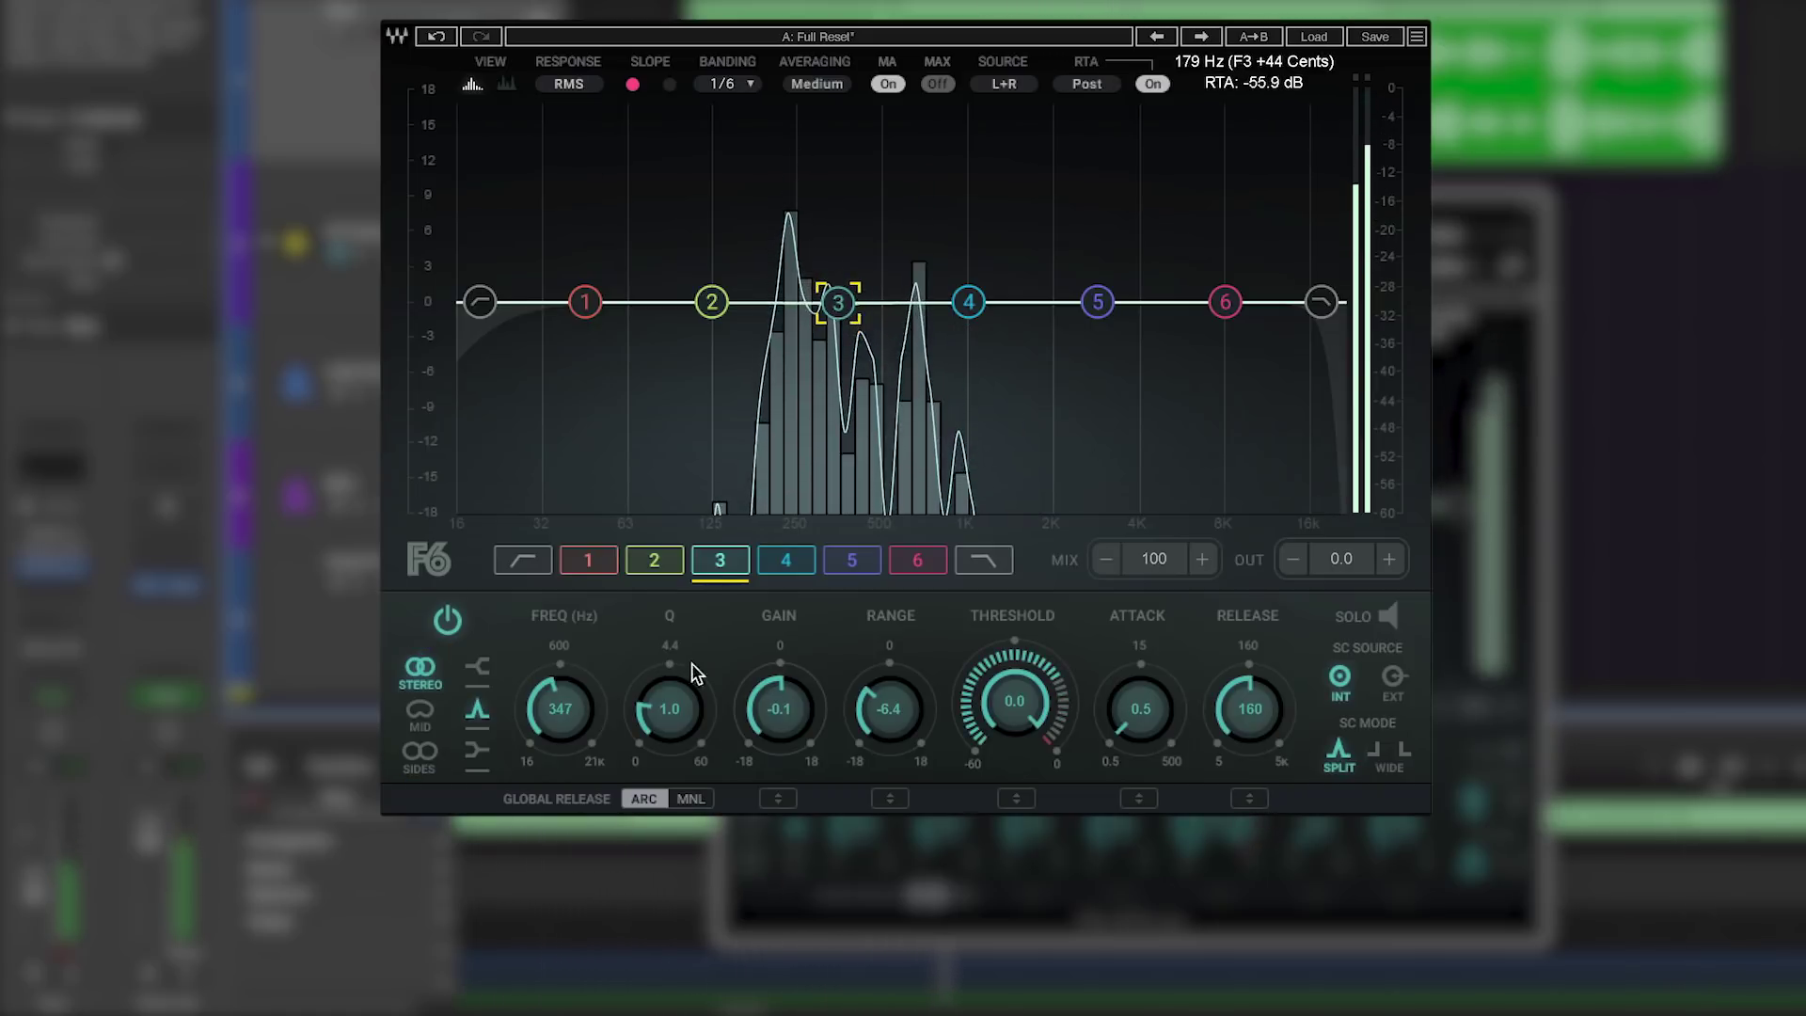
{"action": "left_click_drag", "start_coordinate": [779, 709], "coordinate": [778, 639]}
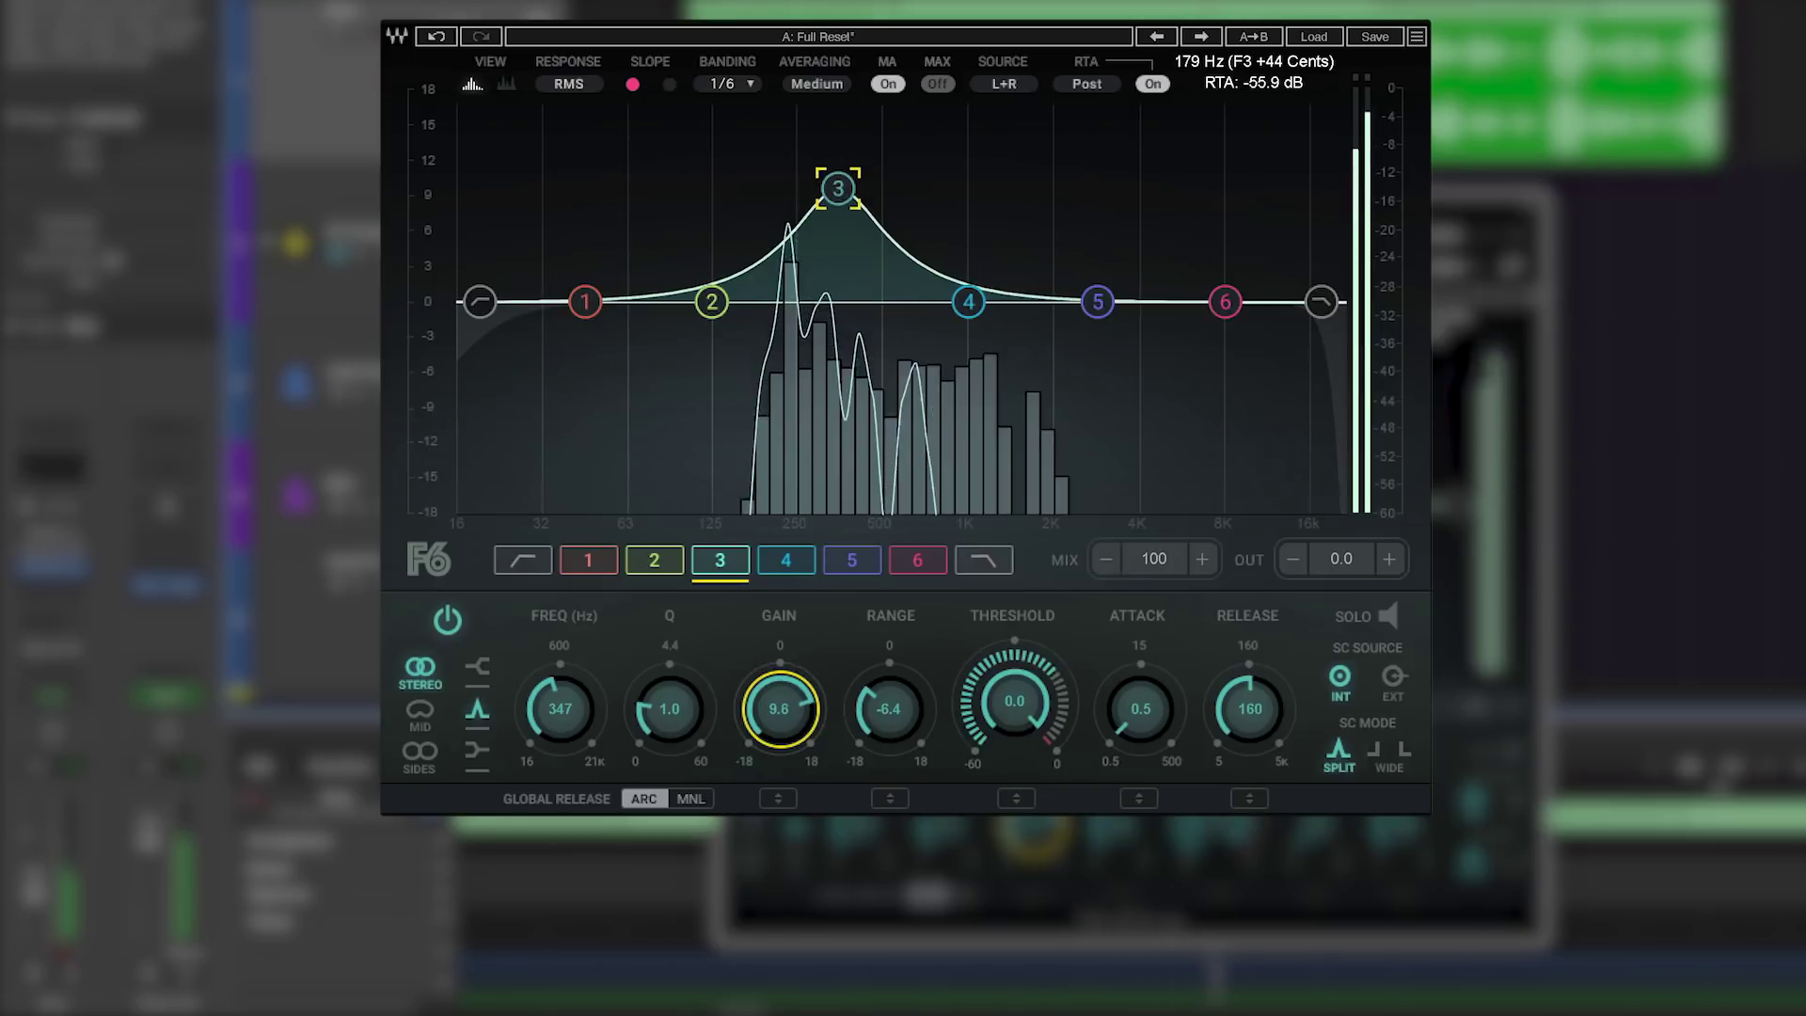
{"action": "mouse_move", "coordinate": [779, 708]}
{"action": "left_mouse_down"}
{"action": "mouse_move", "coordinate": [779, 762]}
{"action": "mouse_move", "coordinate": [779, 714]}
{"action": "left_mouse_up"}
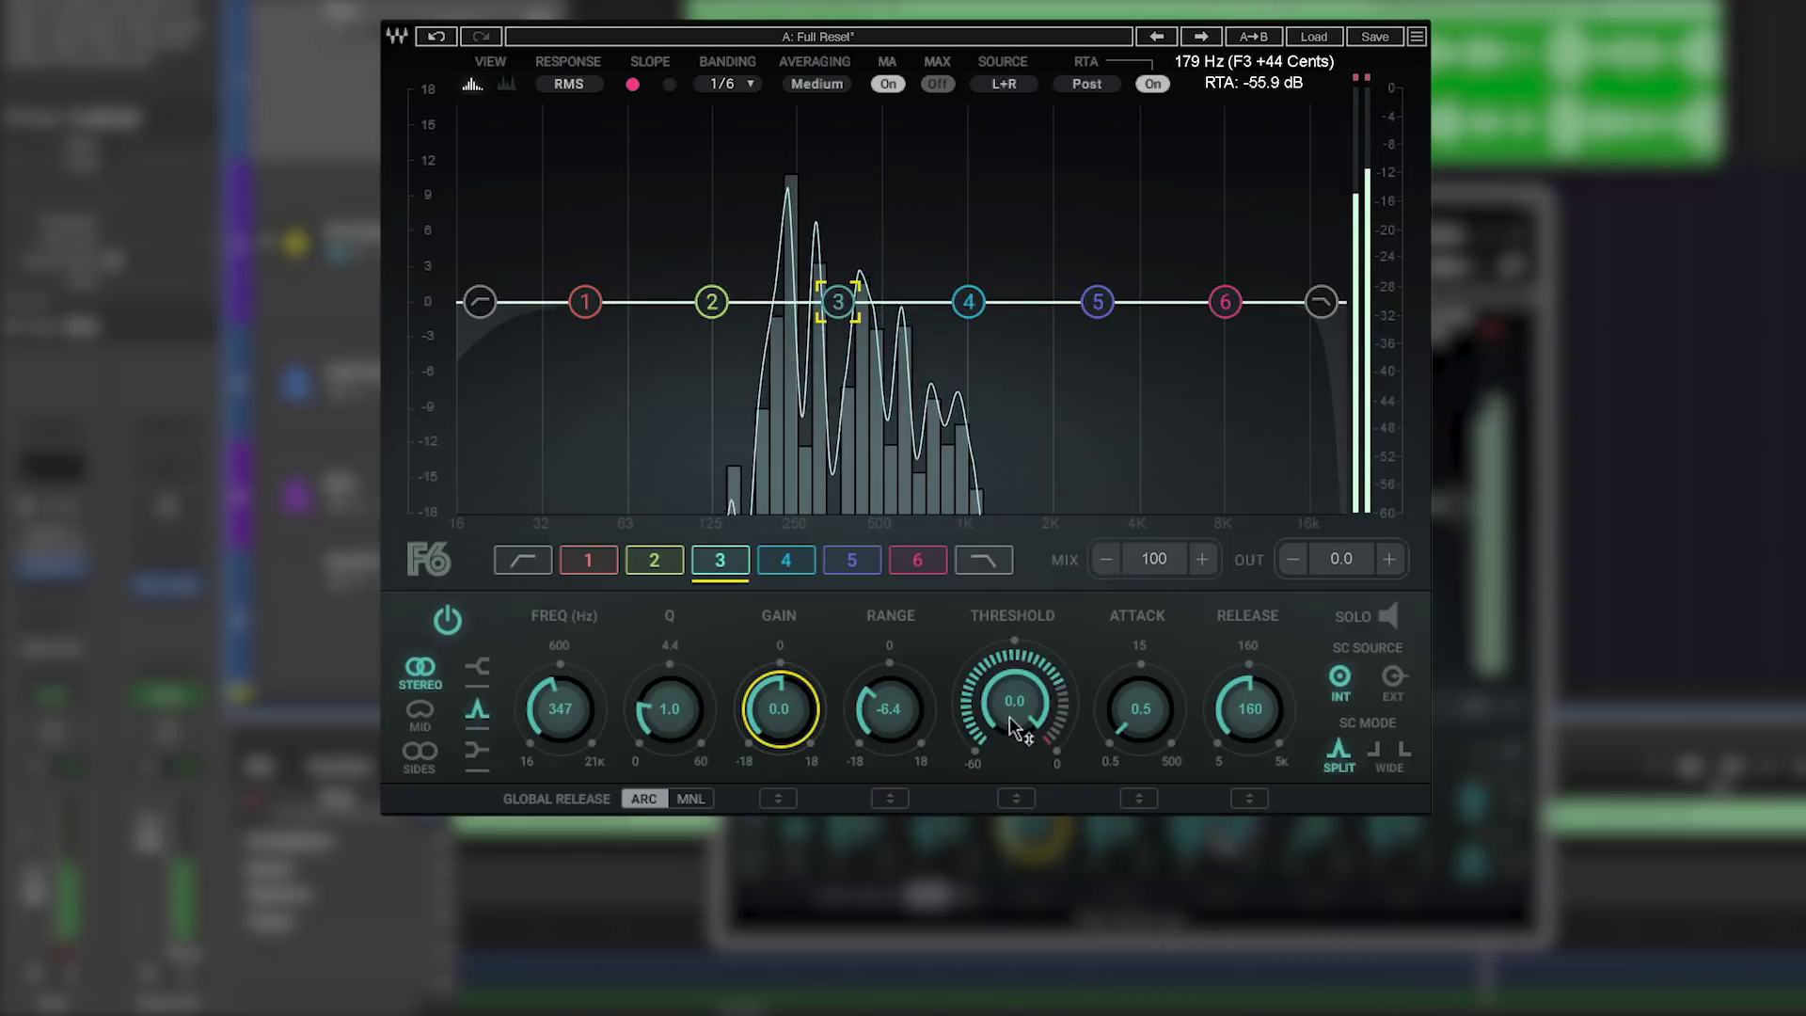
{"action": "left_click_drag", "start_coordinate": [1014, 700], "coordinate": [1014, 759]}
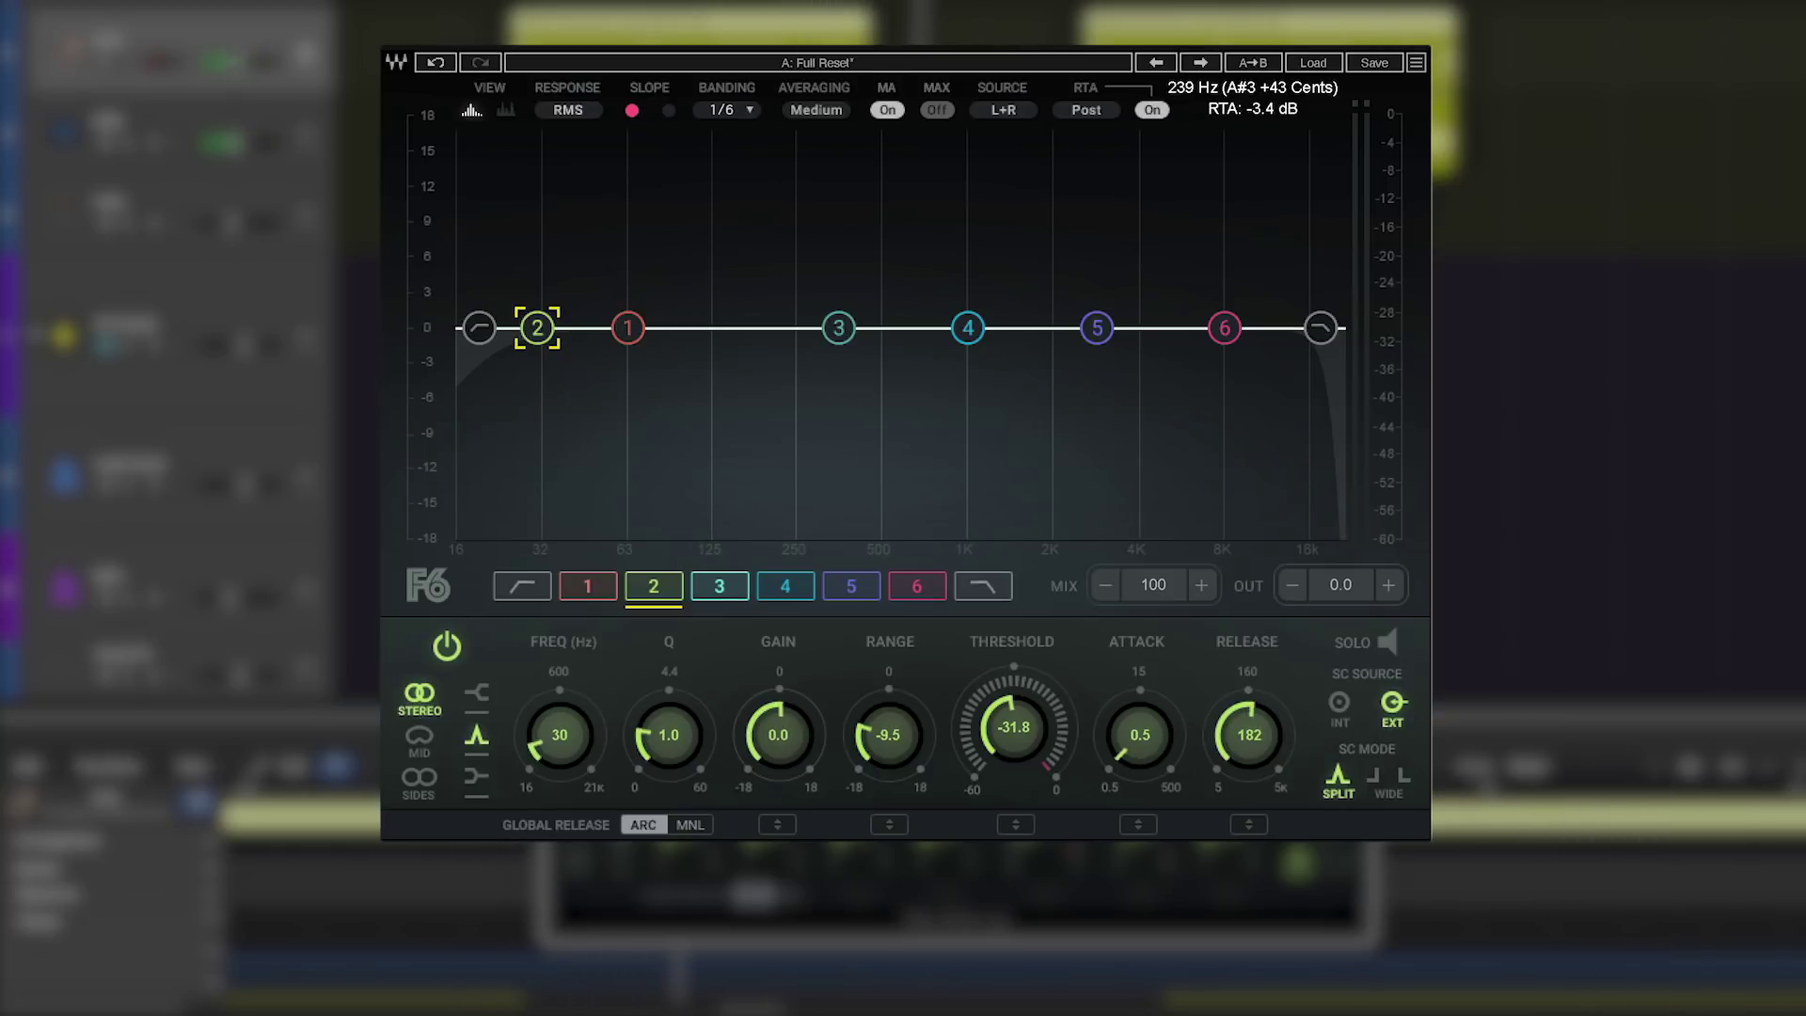
Step: Feed the F6's side-chain from Kick (Audio 5) and review the side-chain source settings of bands 1 and 2
{"action": "left_click", "coordinate": [1326, 18]}
{"action": "mouse_move", "coordinate": [1317, 25]}
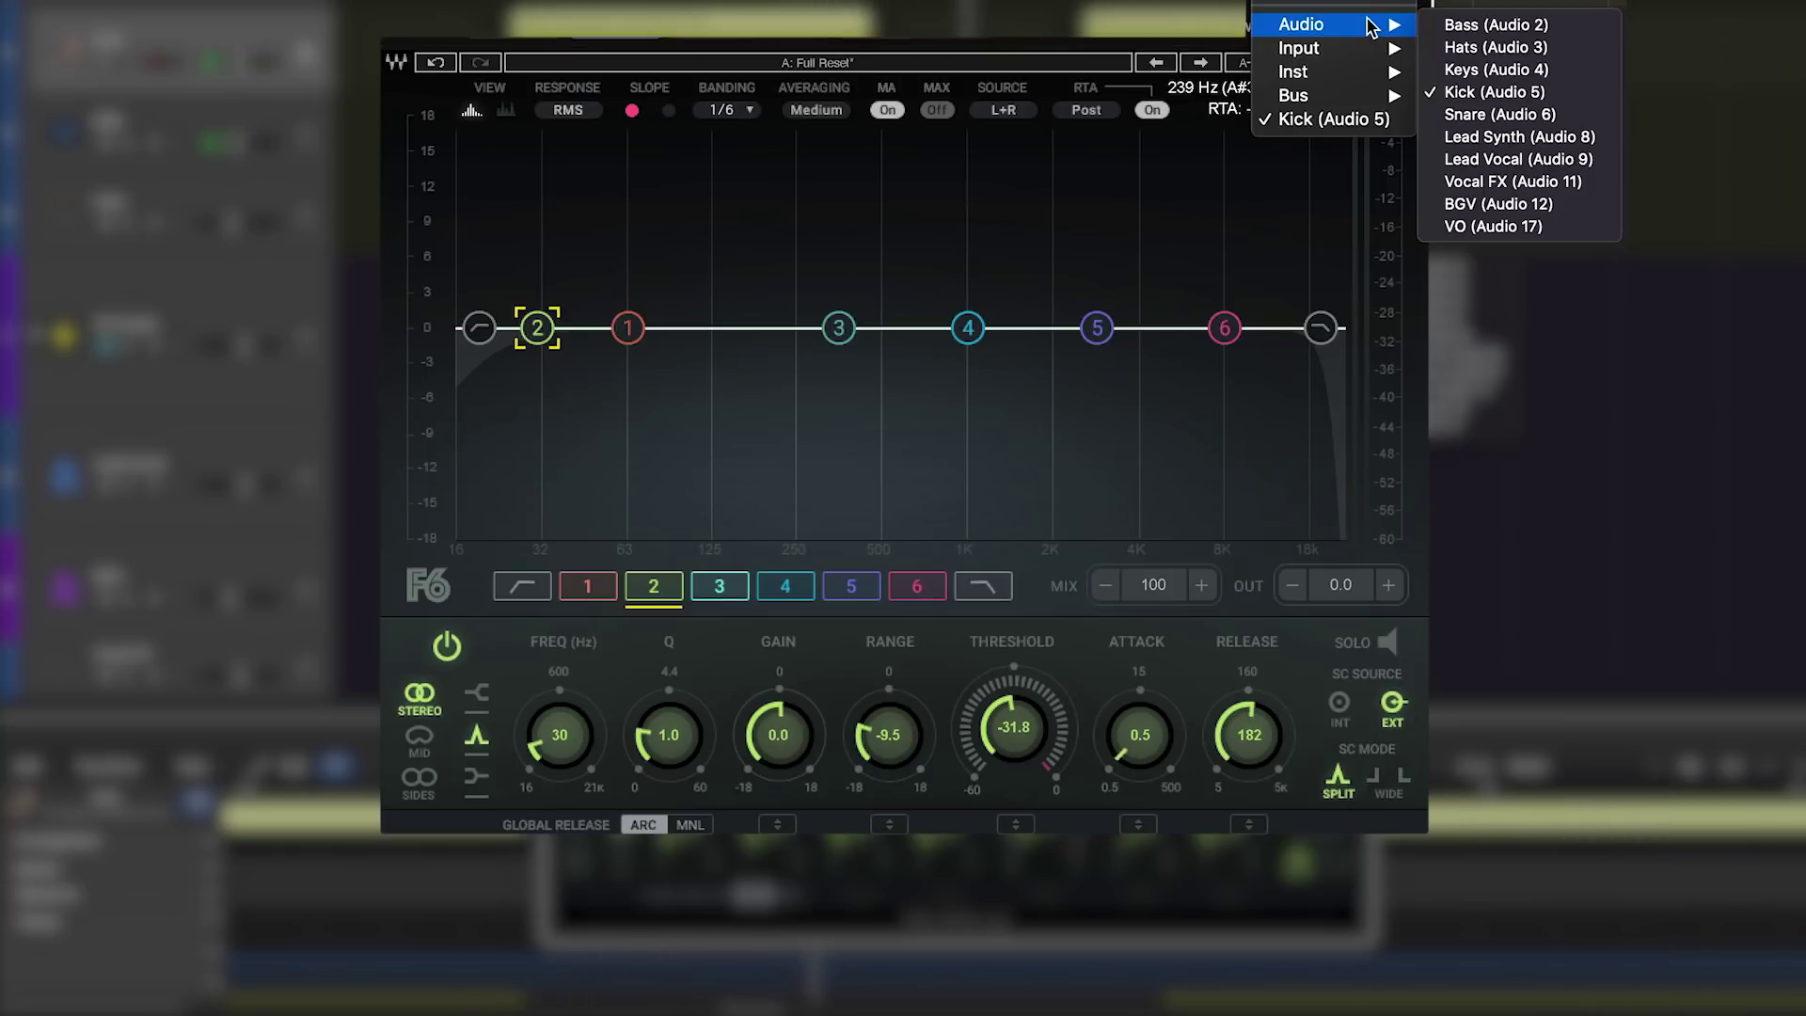
{"action": "left_click", "coordinate": [1470, 94]}
{"action": "left_click", "coordinate": [628, 329]}
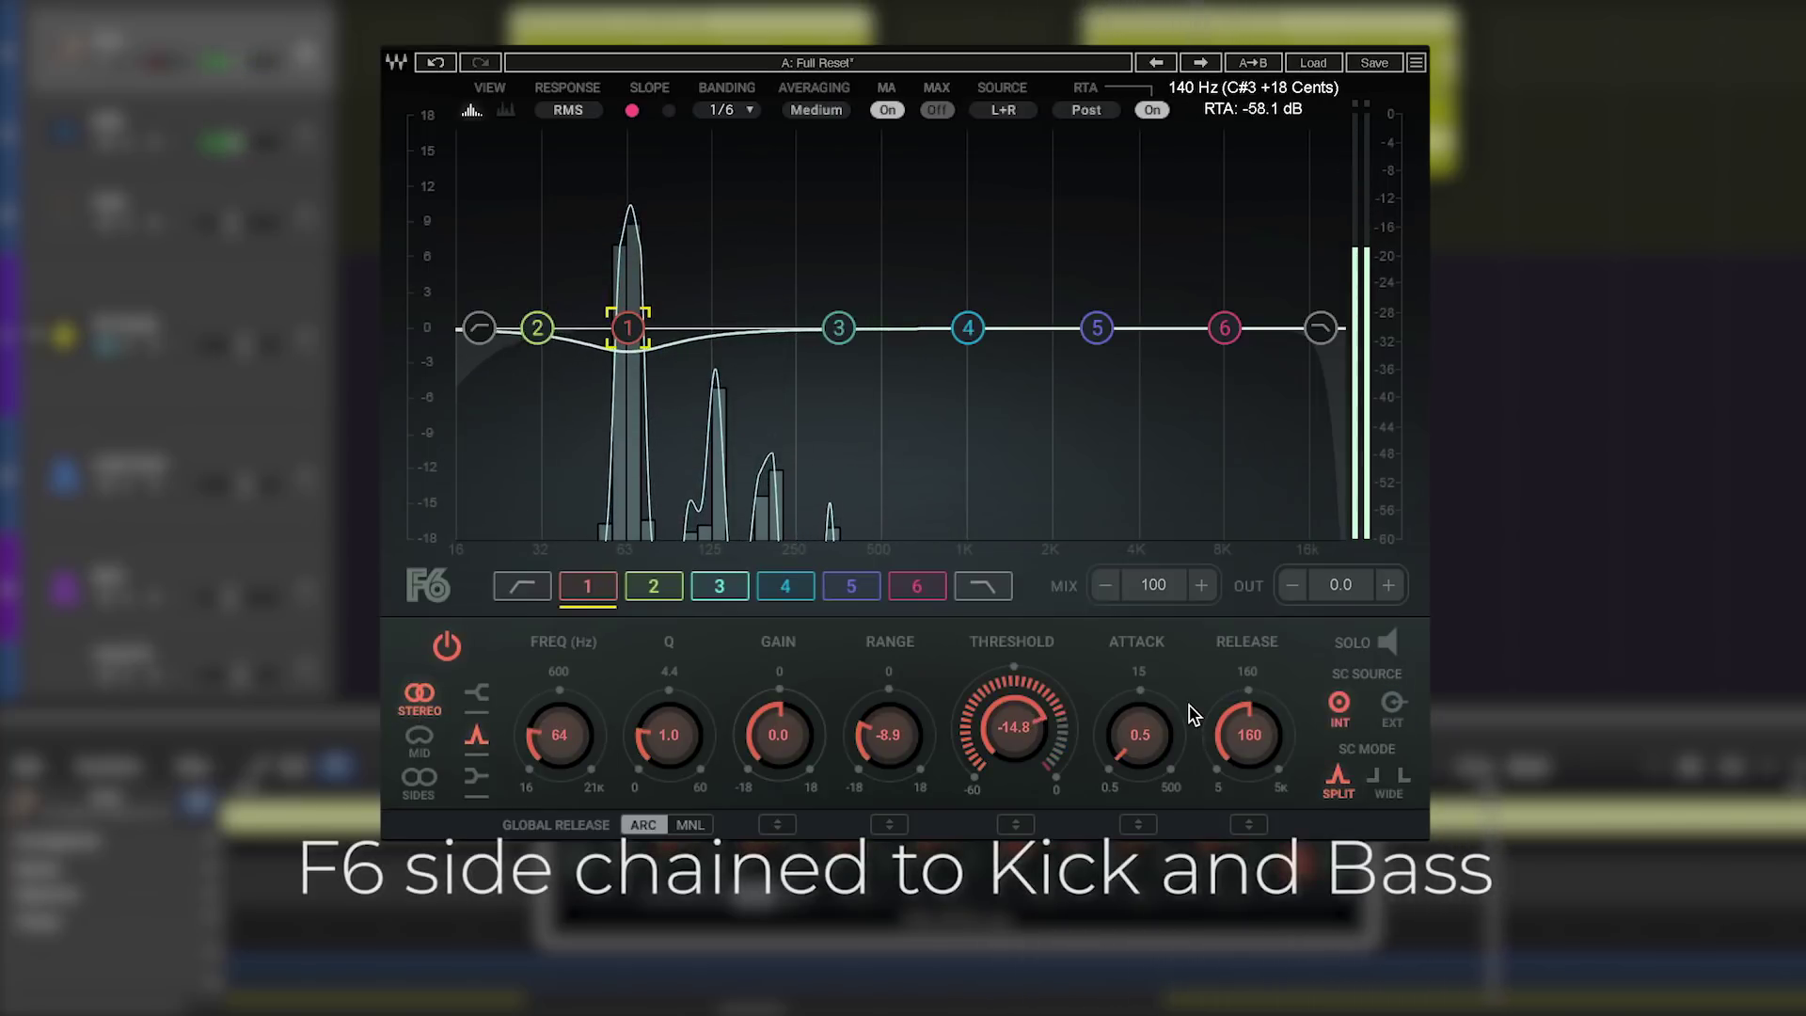
{"action": "left_click", "coordinate": [1392, 706]}
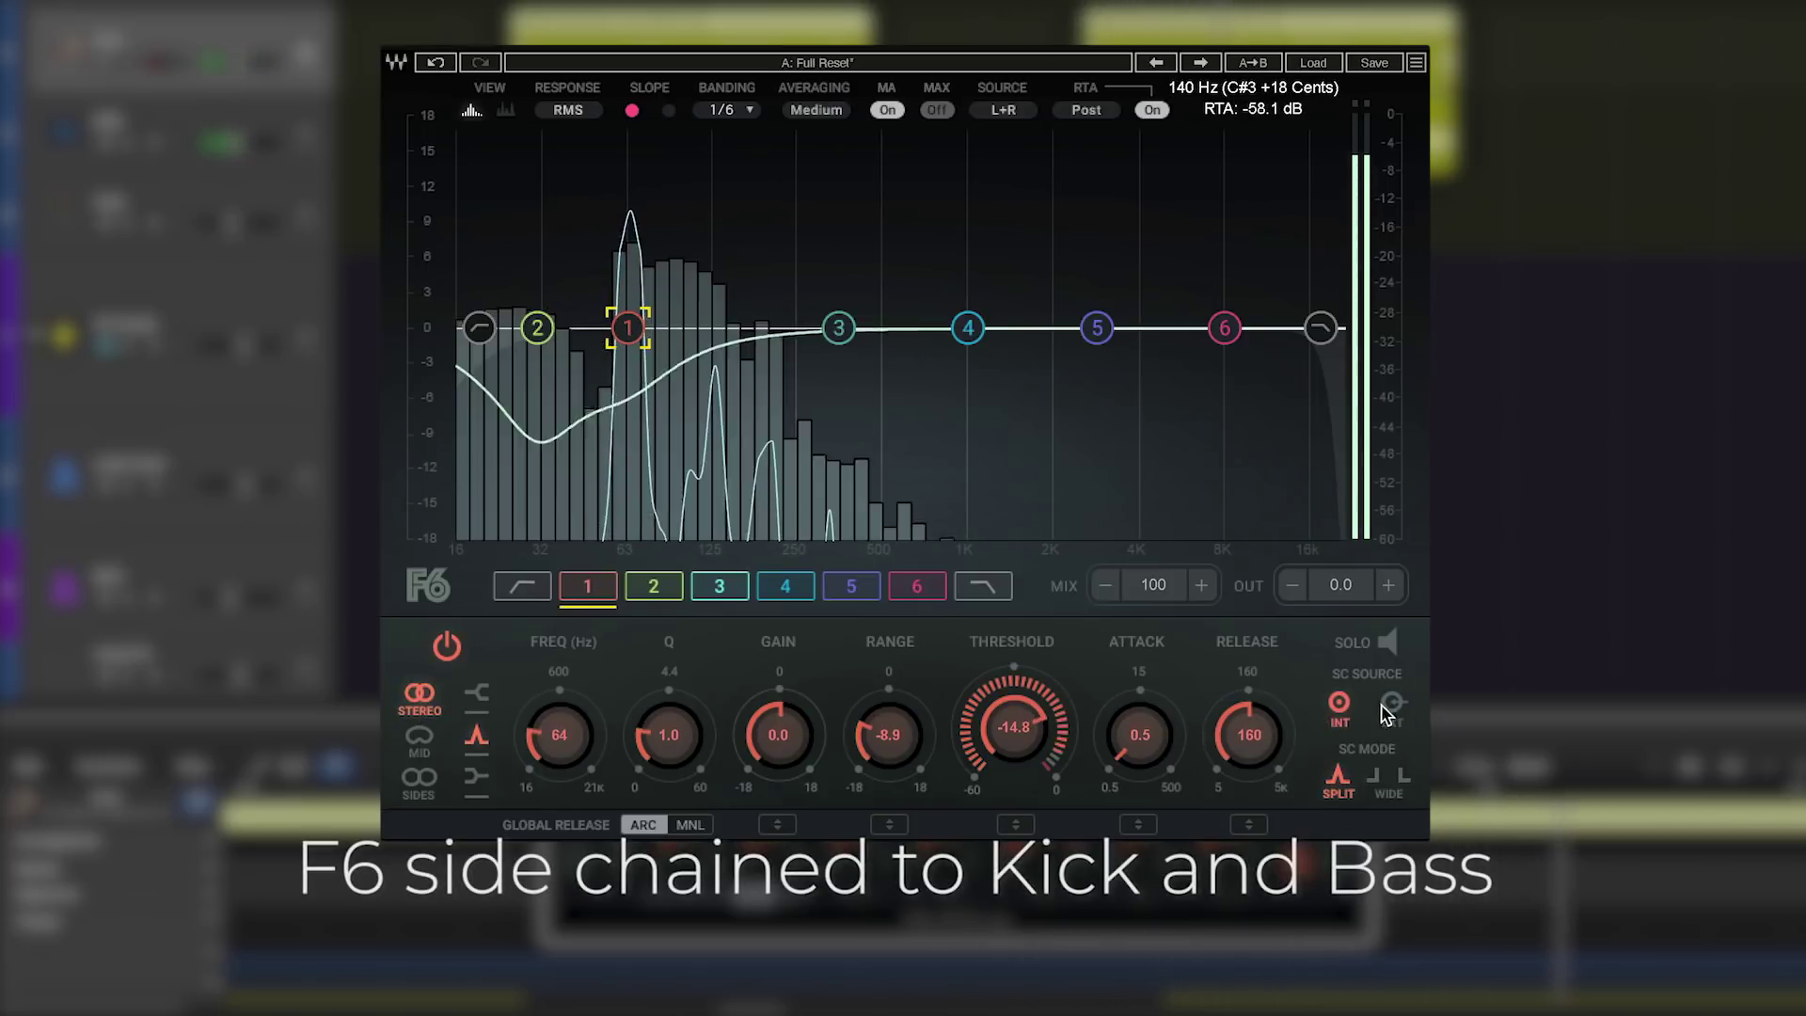
{"action": "left_click", "coordinate": [541, 332]}
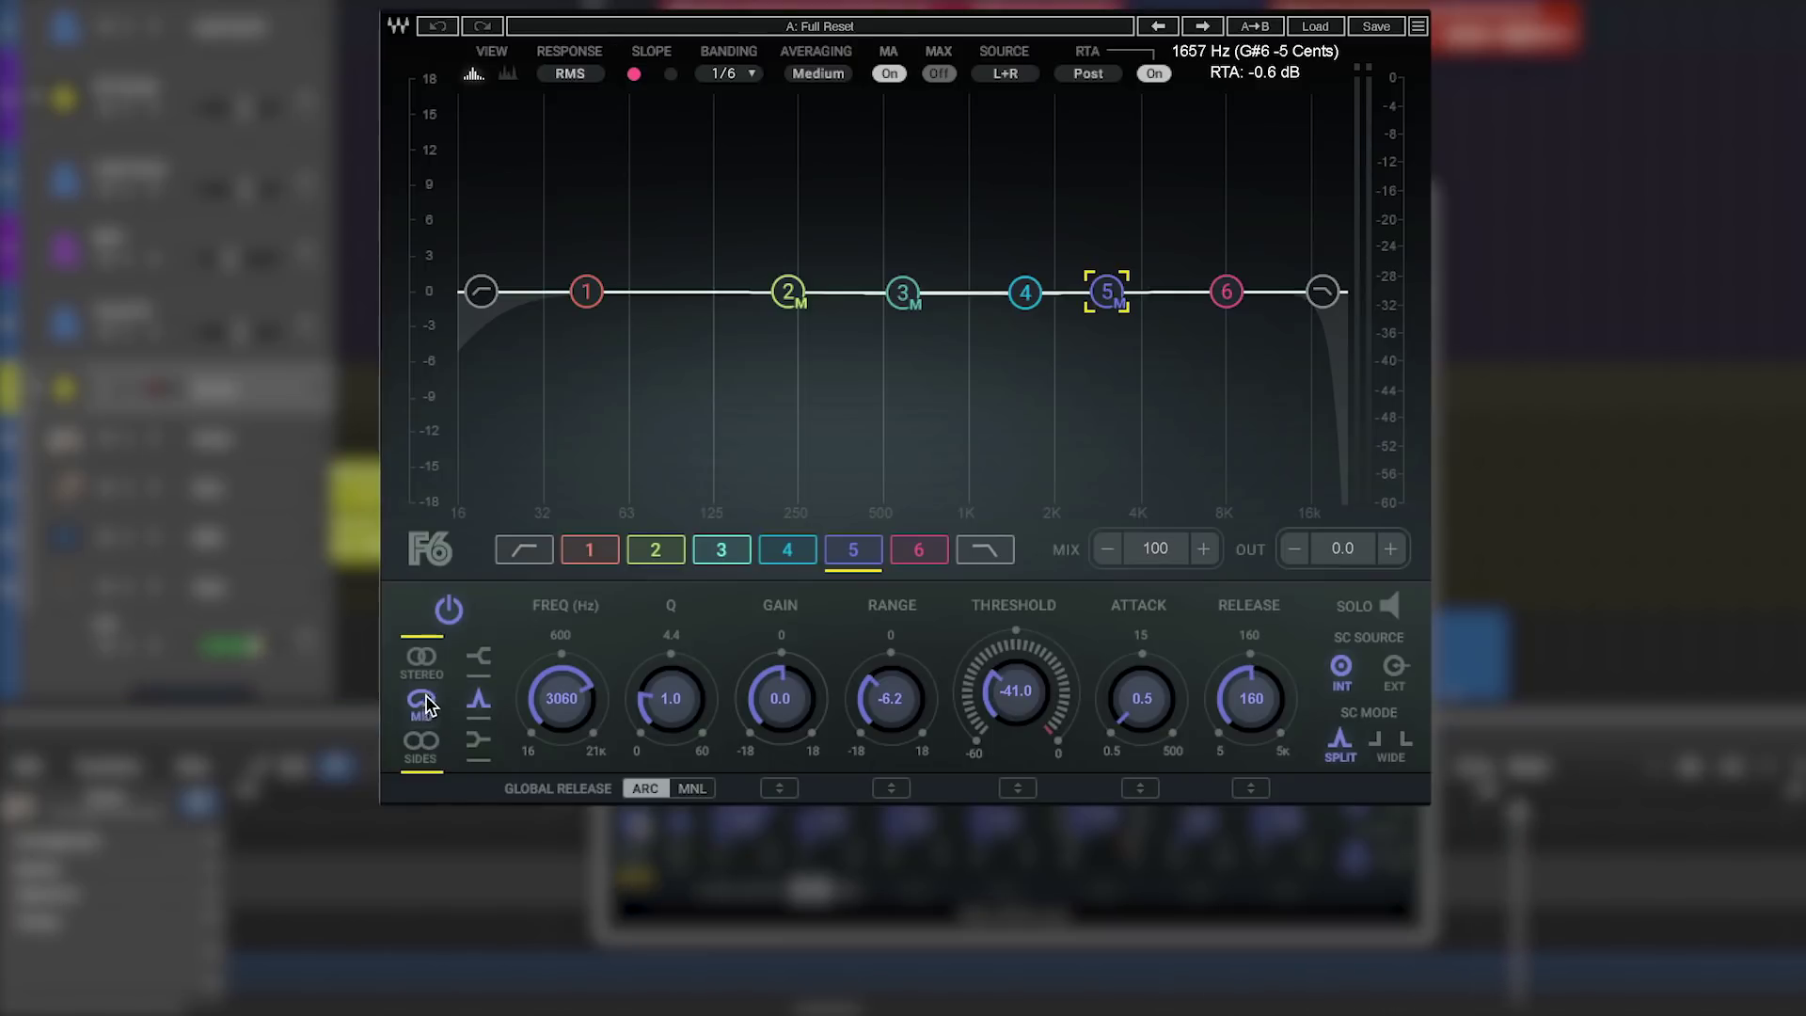
{"action": "left_click", "coordinate": [649, 555]}
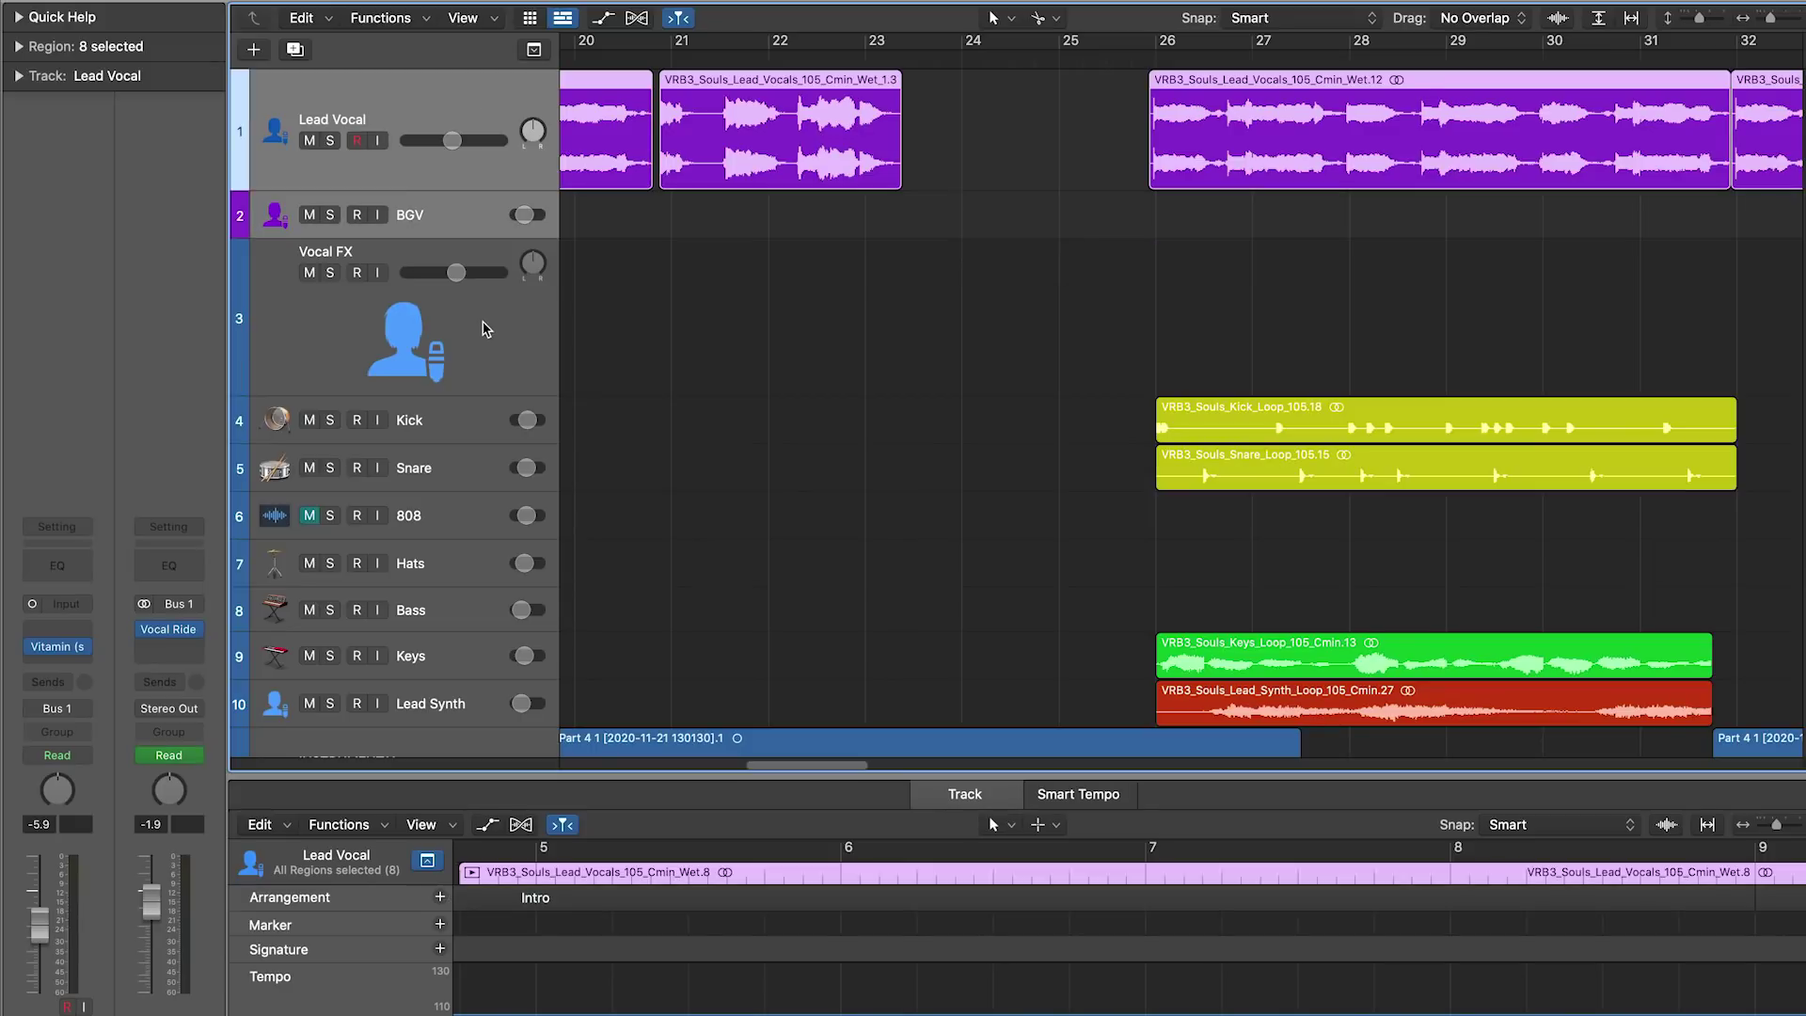
Step: Group the Lead Vocal, BGV and Vocal FX tracks into a track stack
{"action": "left_click", "coordinate": [483, 323]}
{"action": "right_click", "coordinate": [483, 323]}
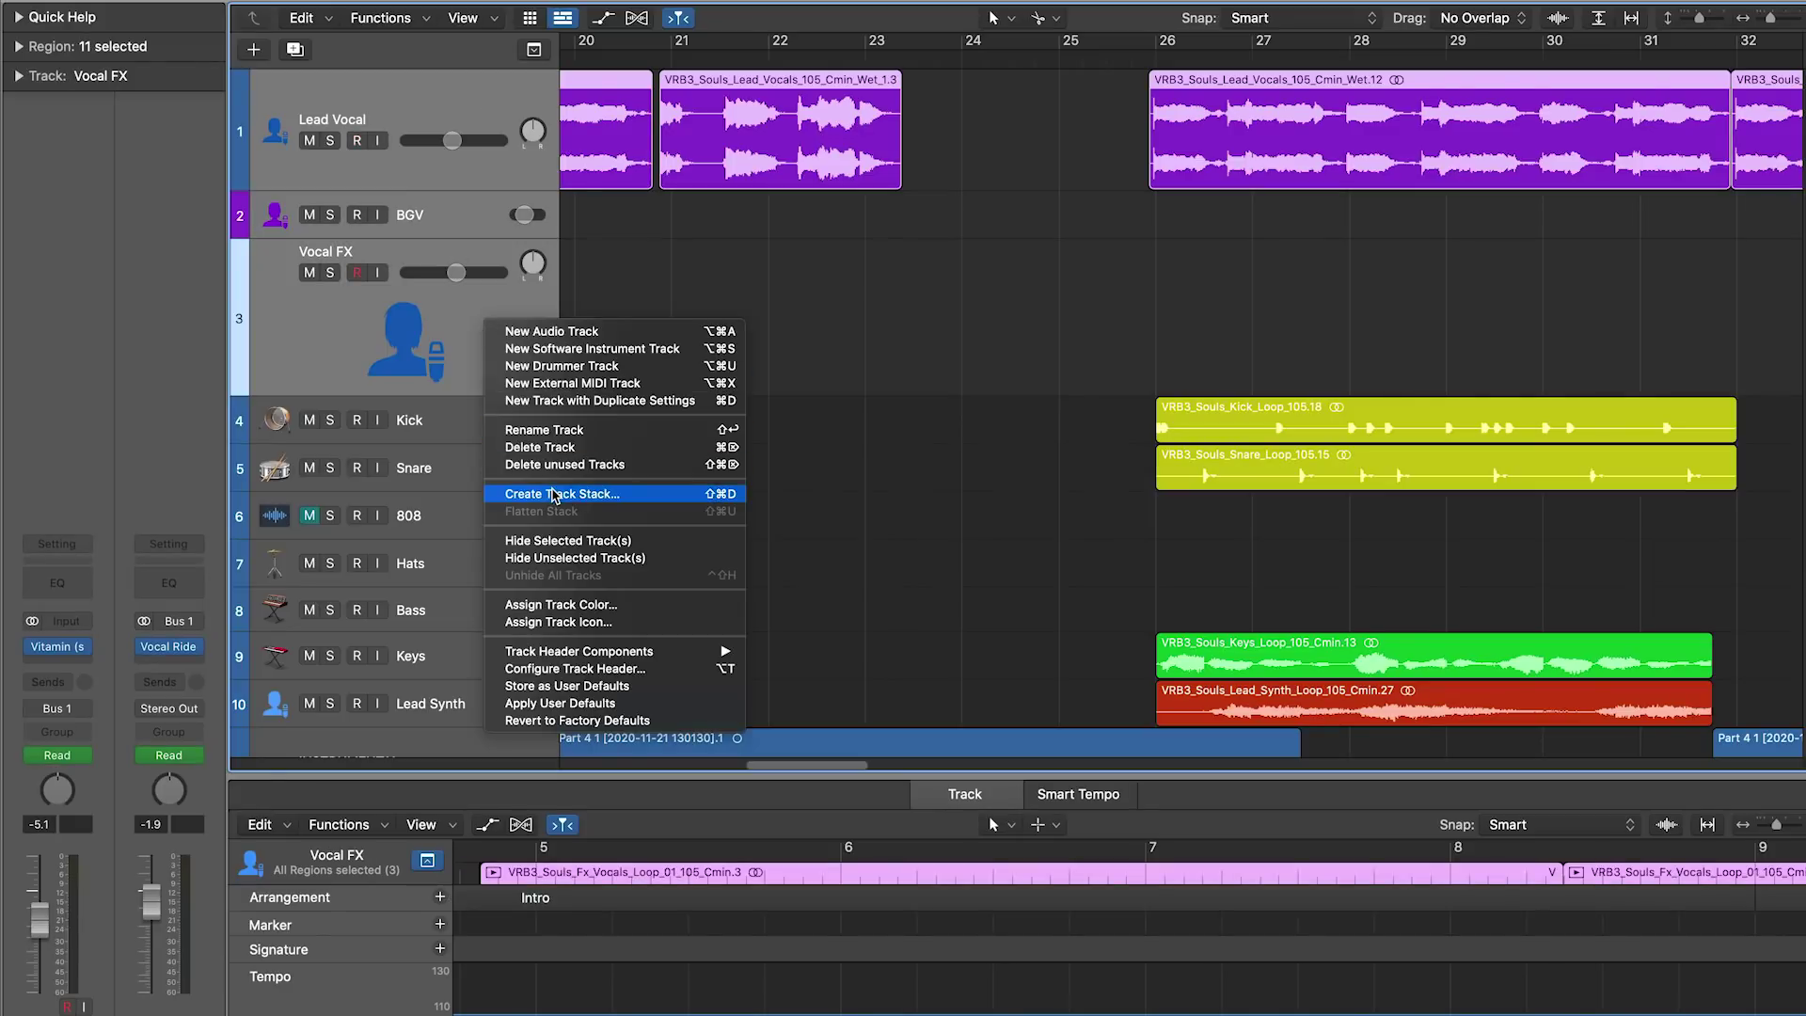
{"action": "left_click", "coordinate": [552, 491]}
{"action": "key", "text": "Return"}
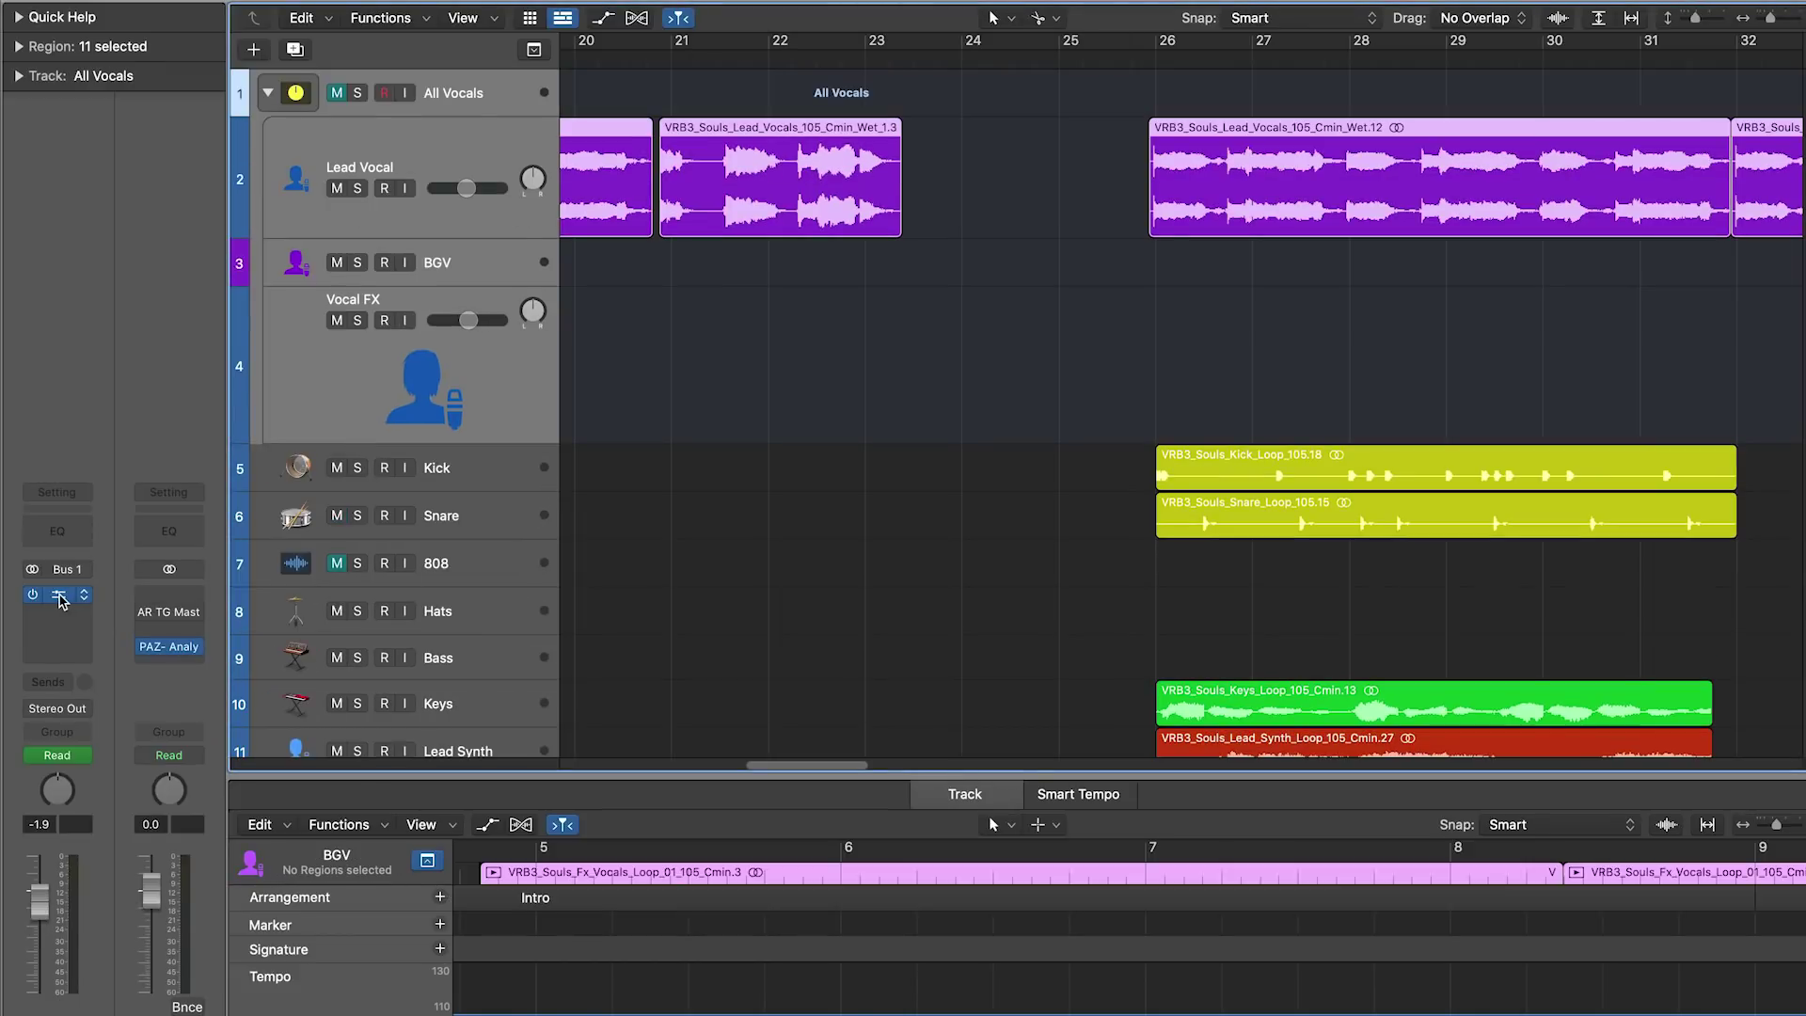
Step: Open Vocal Rider on the All Vocals stack and set its side-chain input to INSTRUMENTAL (Audio 17)
{"action": "left_click", "coordinate": [58, 596]}
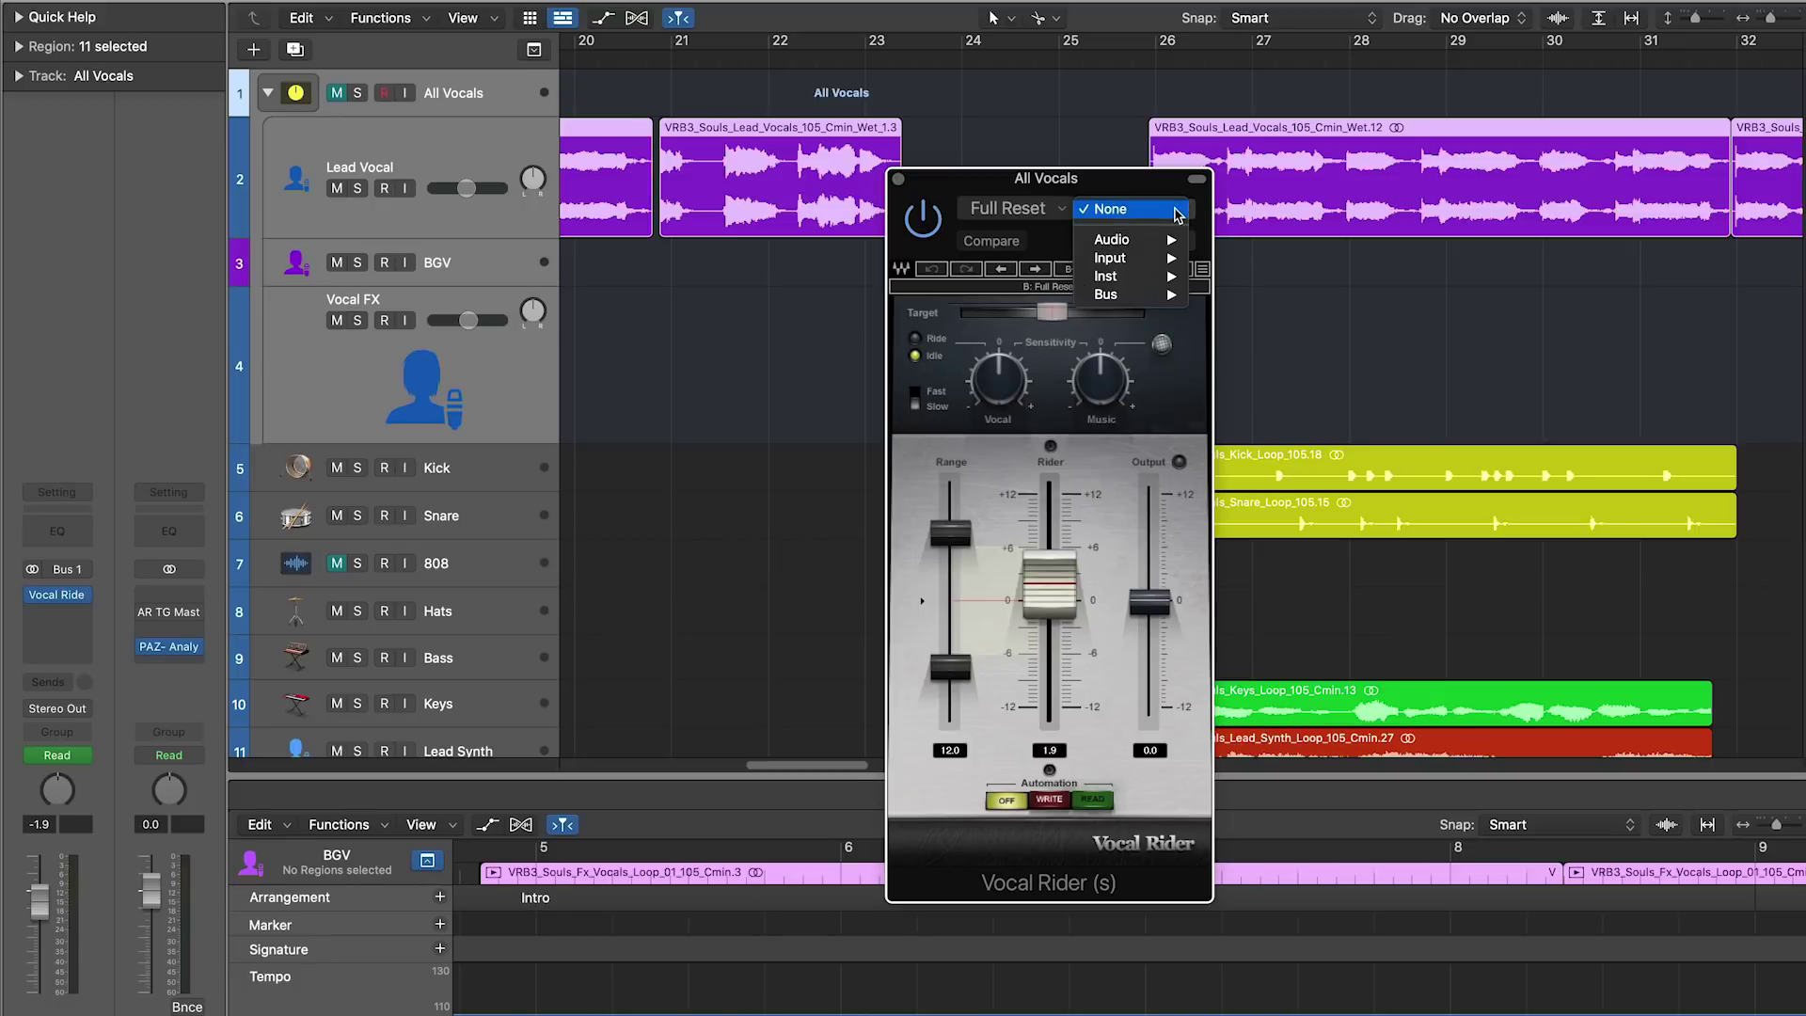
{"action": "mouse_move", "coordinate": [1164, 242]}
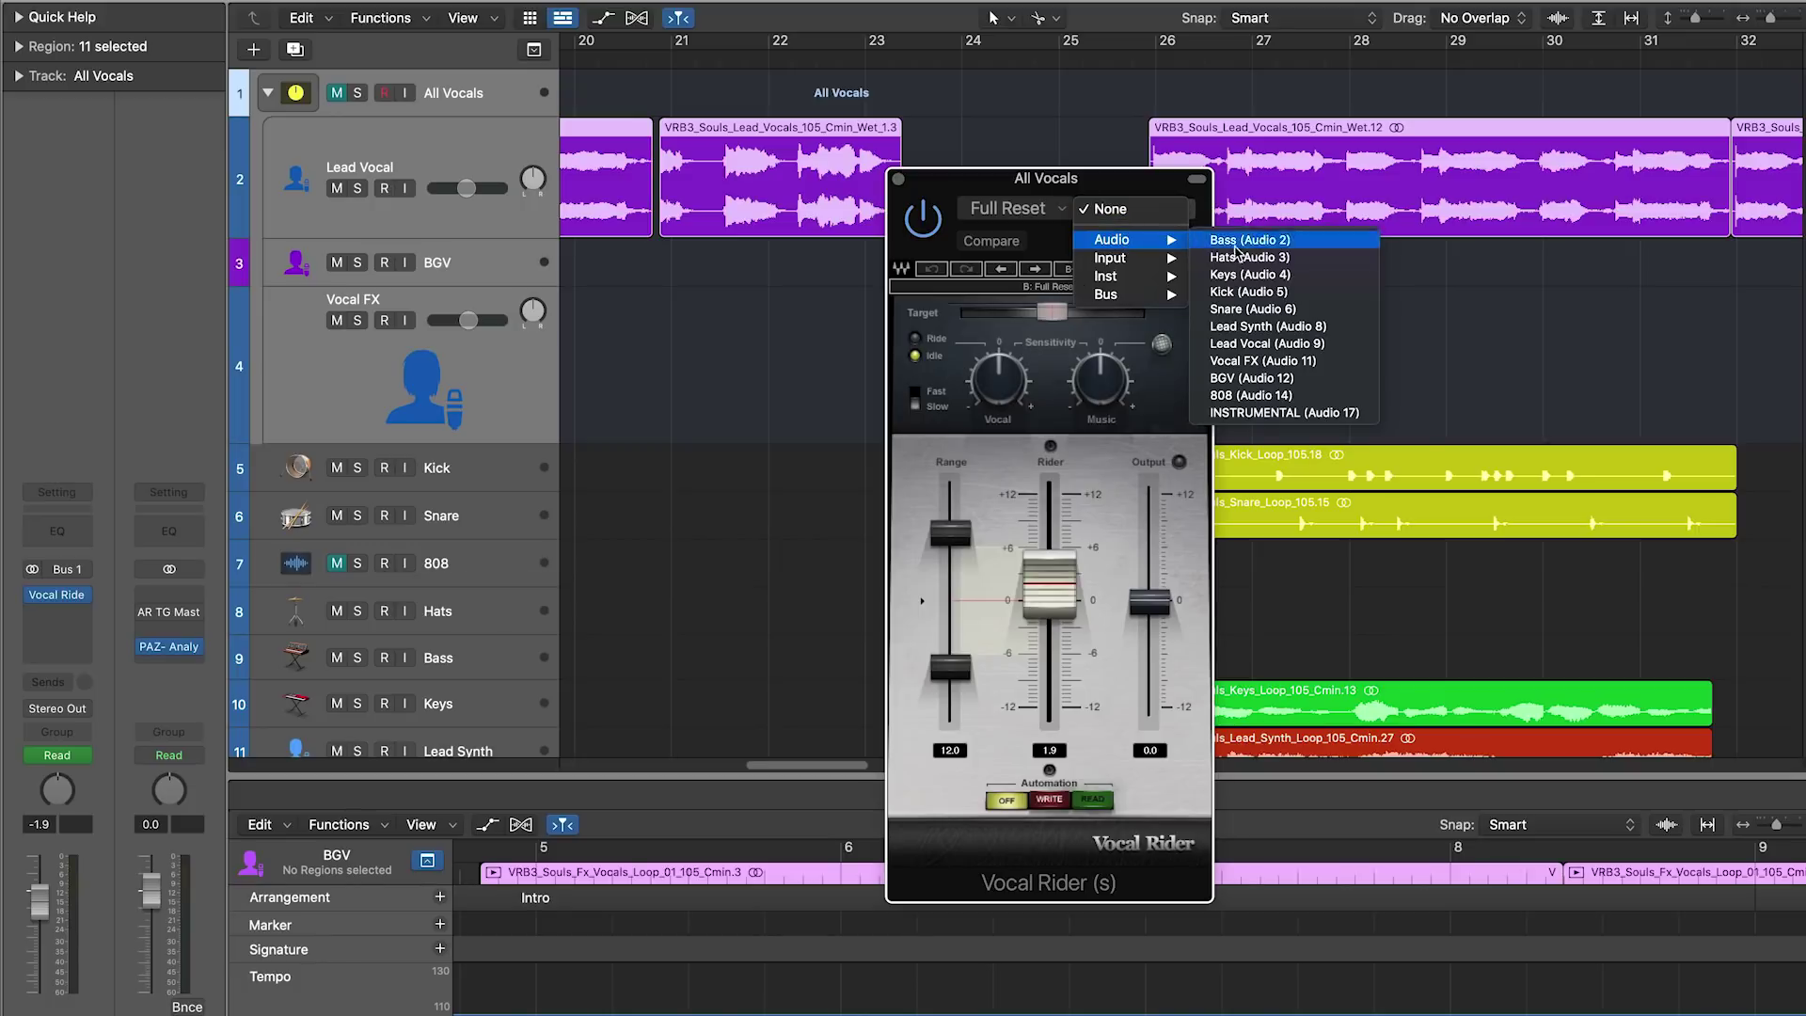
{"action": "left_click", "coordinate": [1279, 414]}
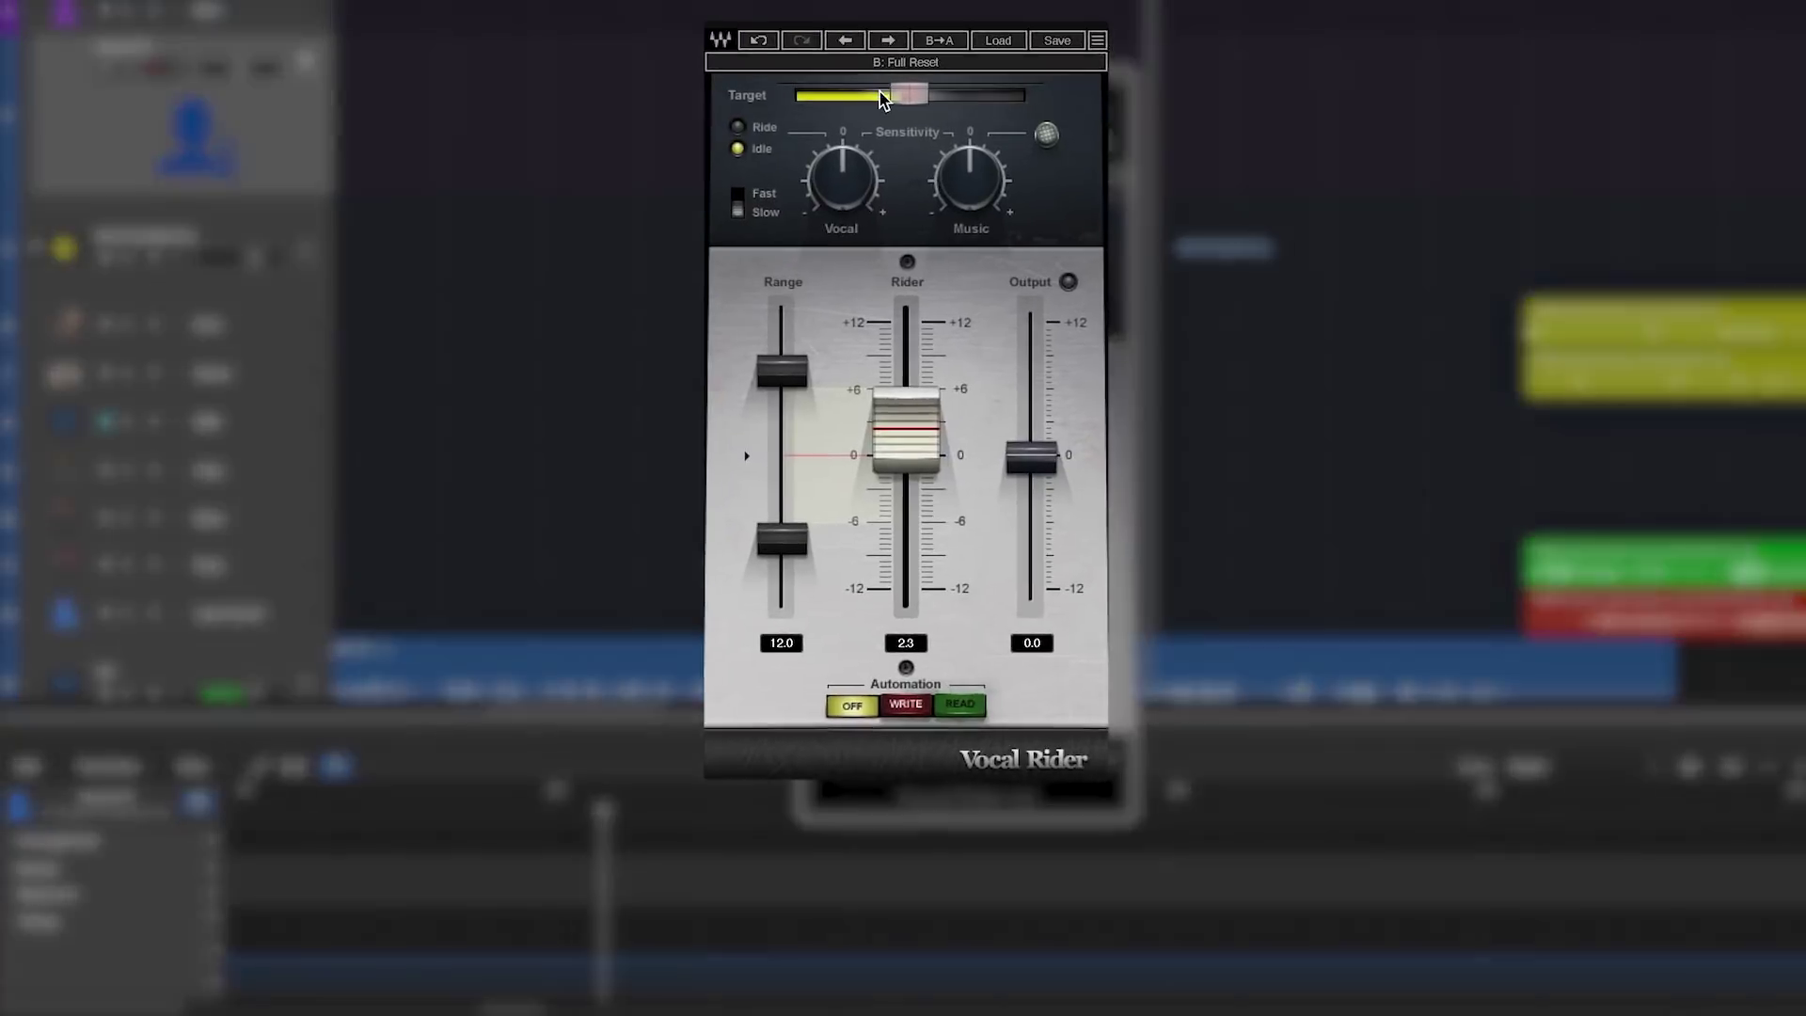
Step: Try Vocal Rider's Target near its maximum, then set it slightly below the middle of its scale
{"action": "left_click_drag", "start_coordinate": [913, 94], "coordinate": [1022, 91]}
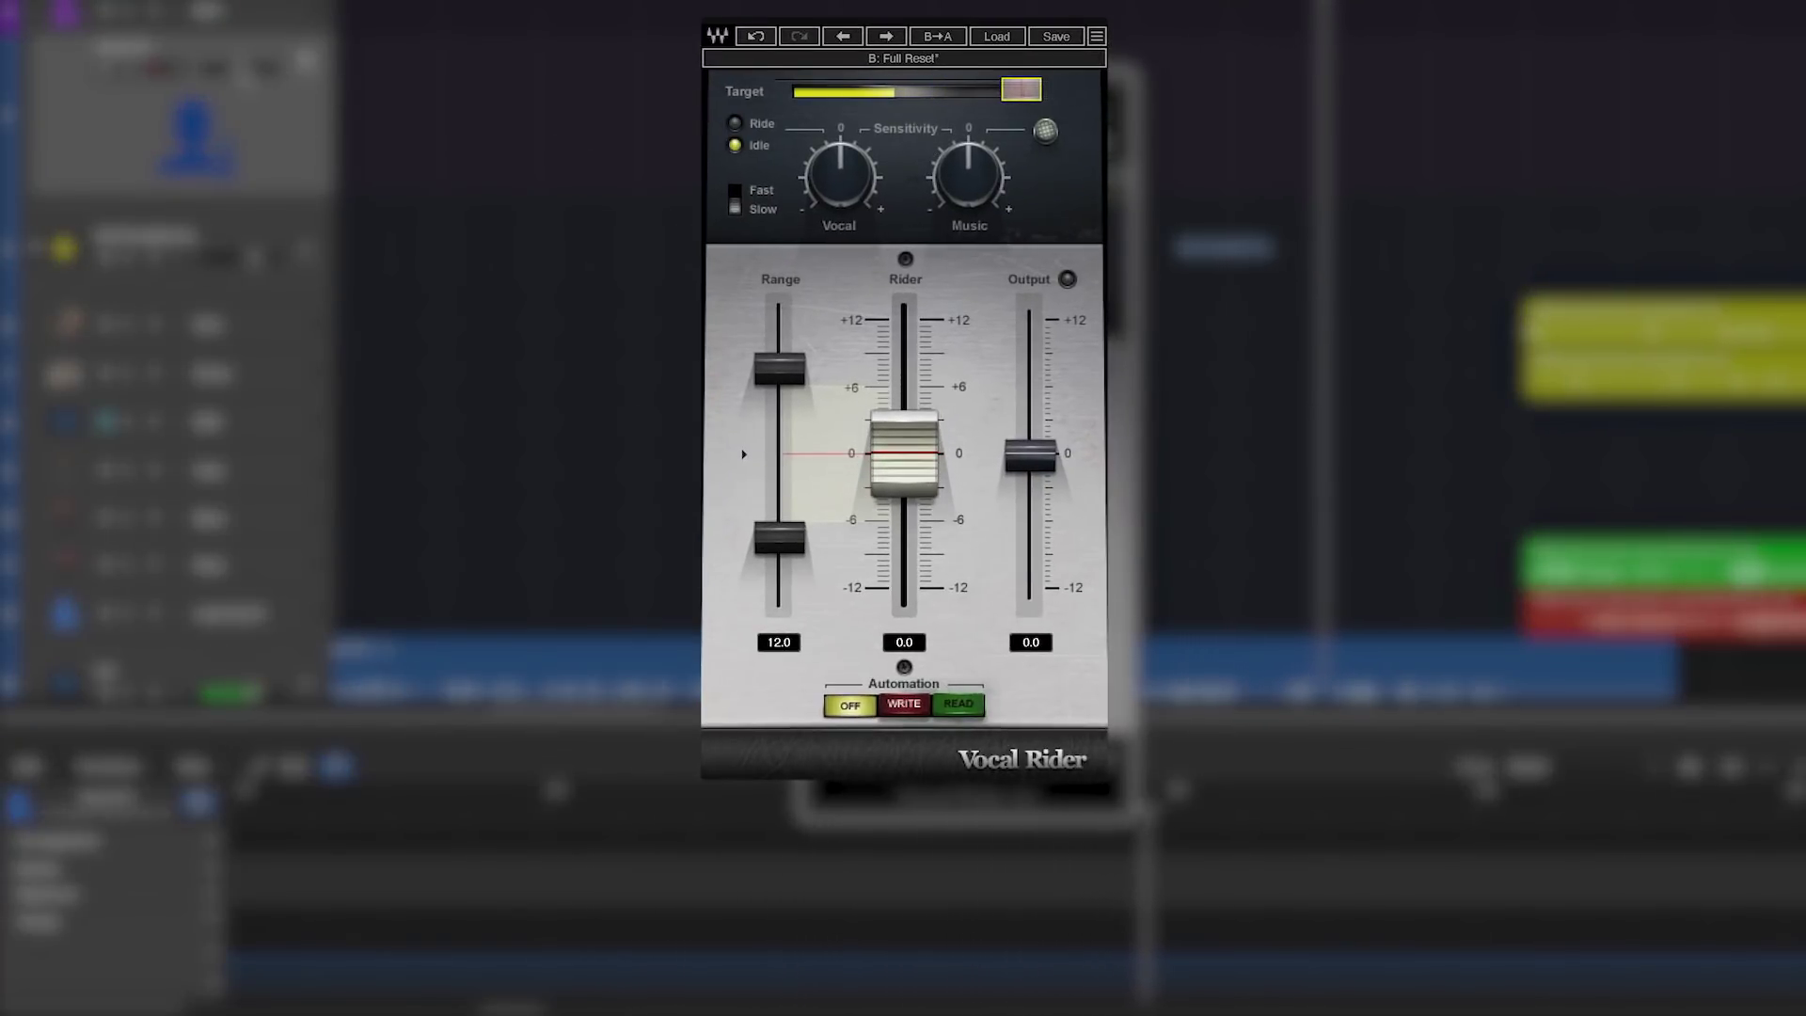
{"action": "scroll", "coordinate": [1467, 357], "scroll_direction": "up", "scroll_amount": 5}
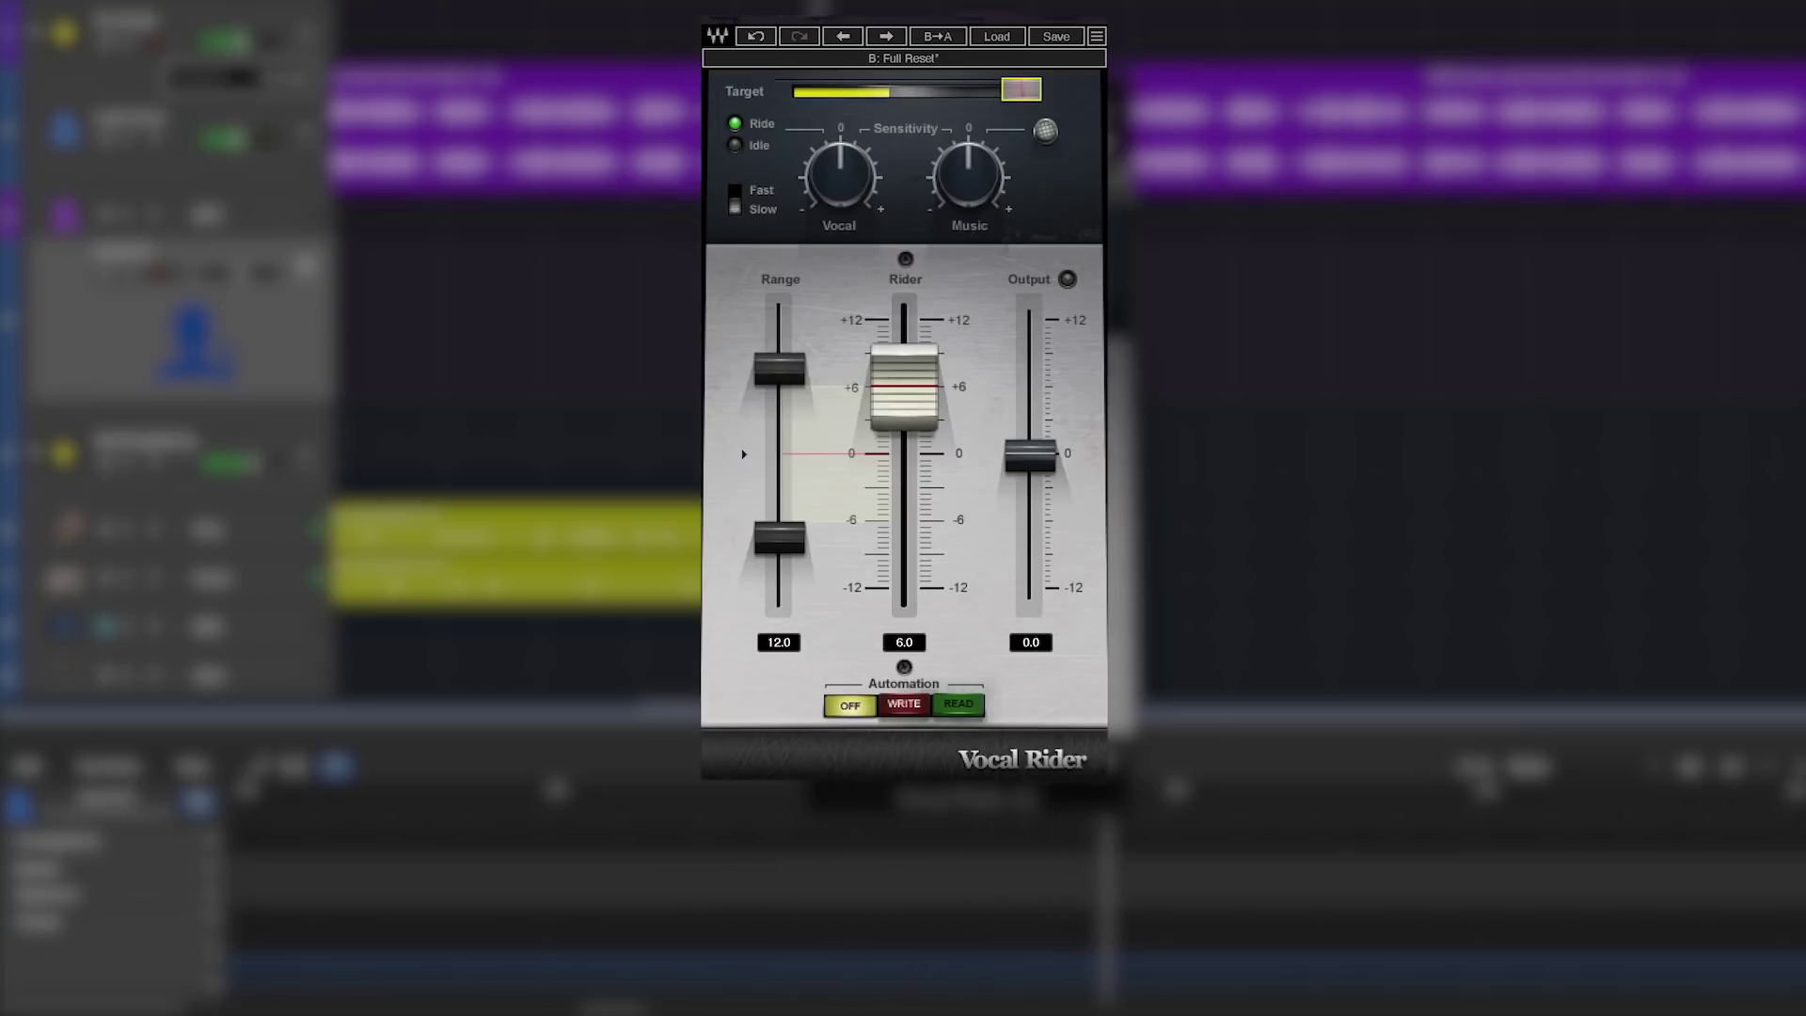
{"action": "left_click_drag", "start_coordinate": [1013, 94], "coordinate": [898, 90]}
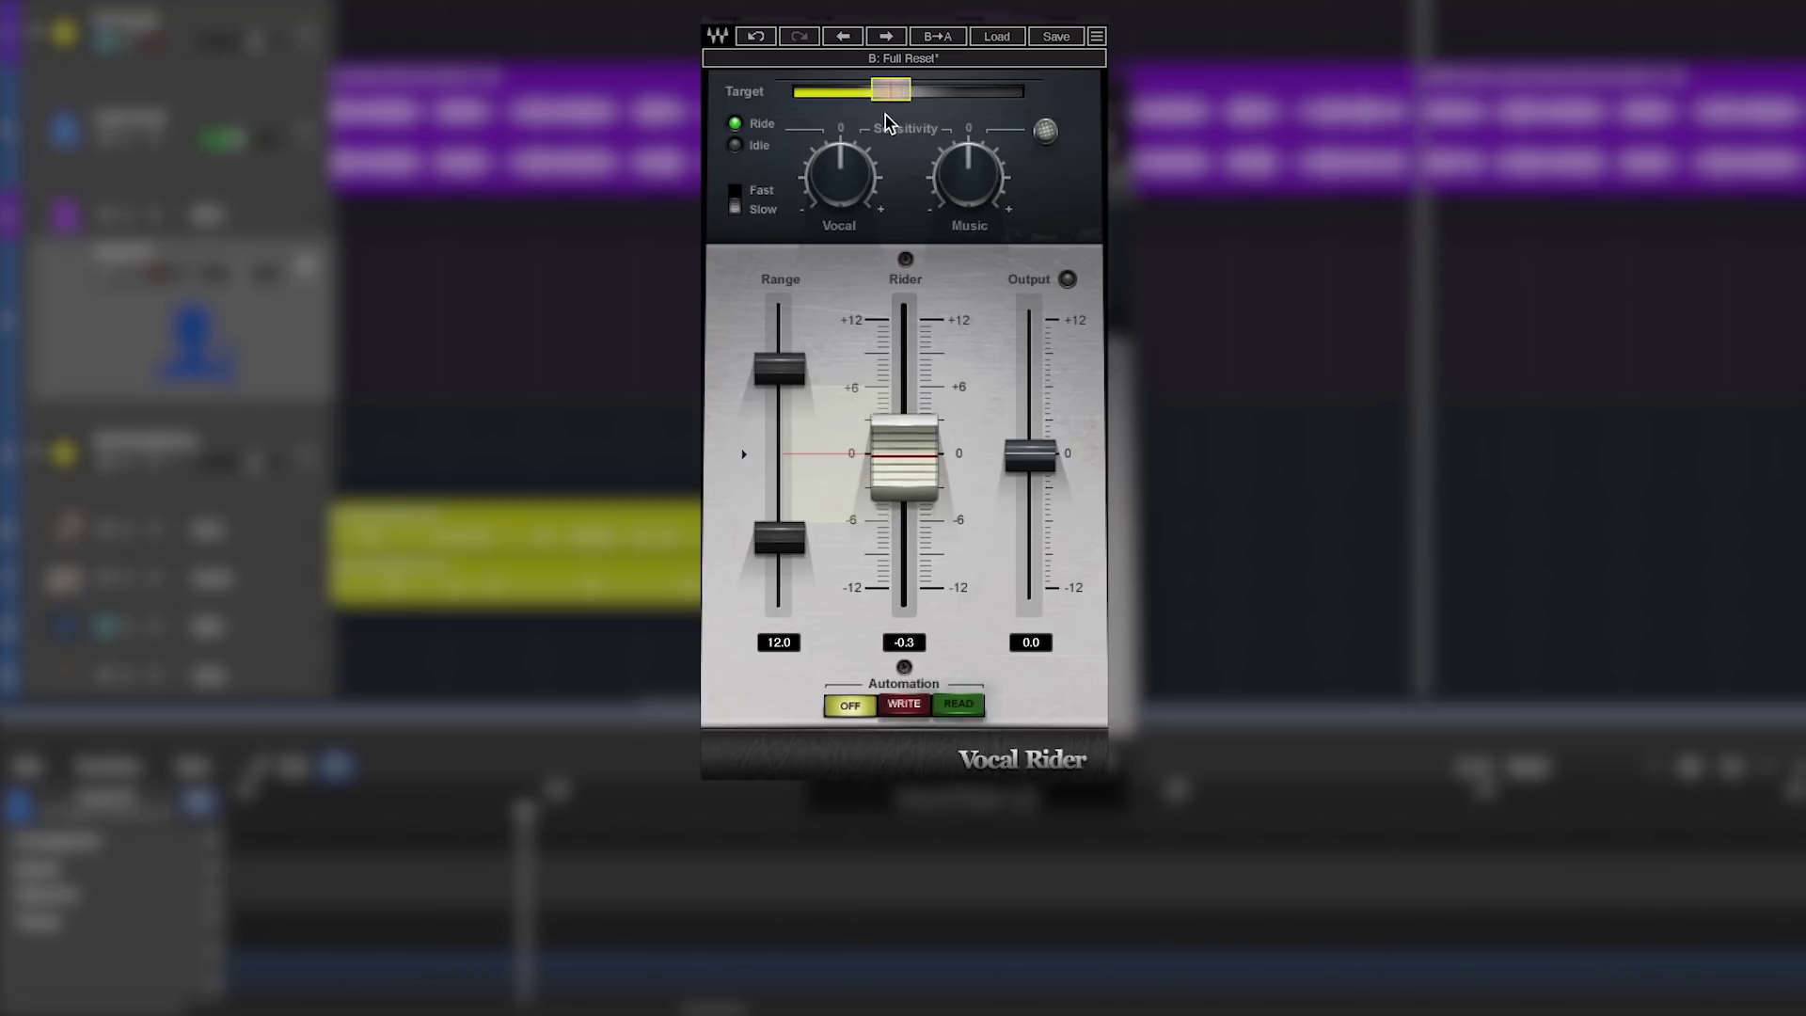
Step: Widen Vocal Rider's range to the full 24.0, with the lower limit at -12.0, and check the Music sensitivity
{"action": "mouse_move", "coordinate": [971, 185]}
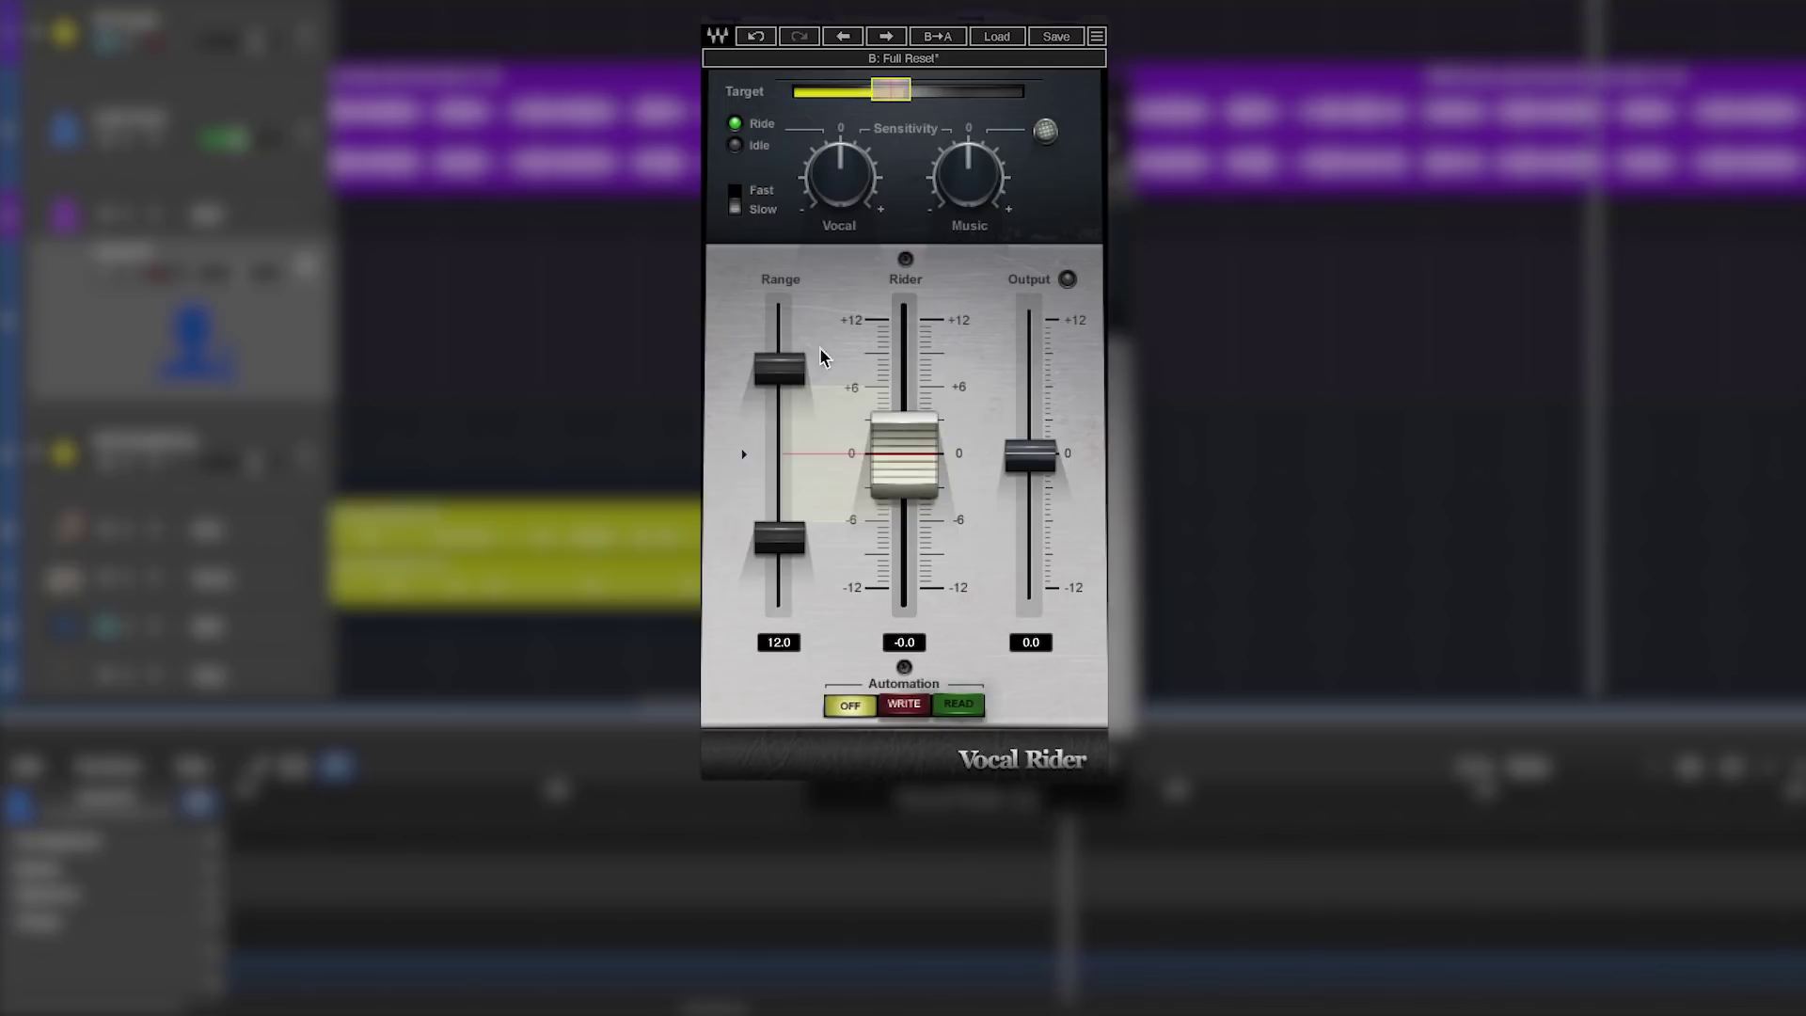
{"action": "left_click_drag", "start_coordinate": [777, 381], "coordinate": [779, 299]}
{"action": "left_click_drag", "start_coordinate": [779, 538], "coordinate": [779, 606]}
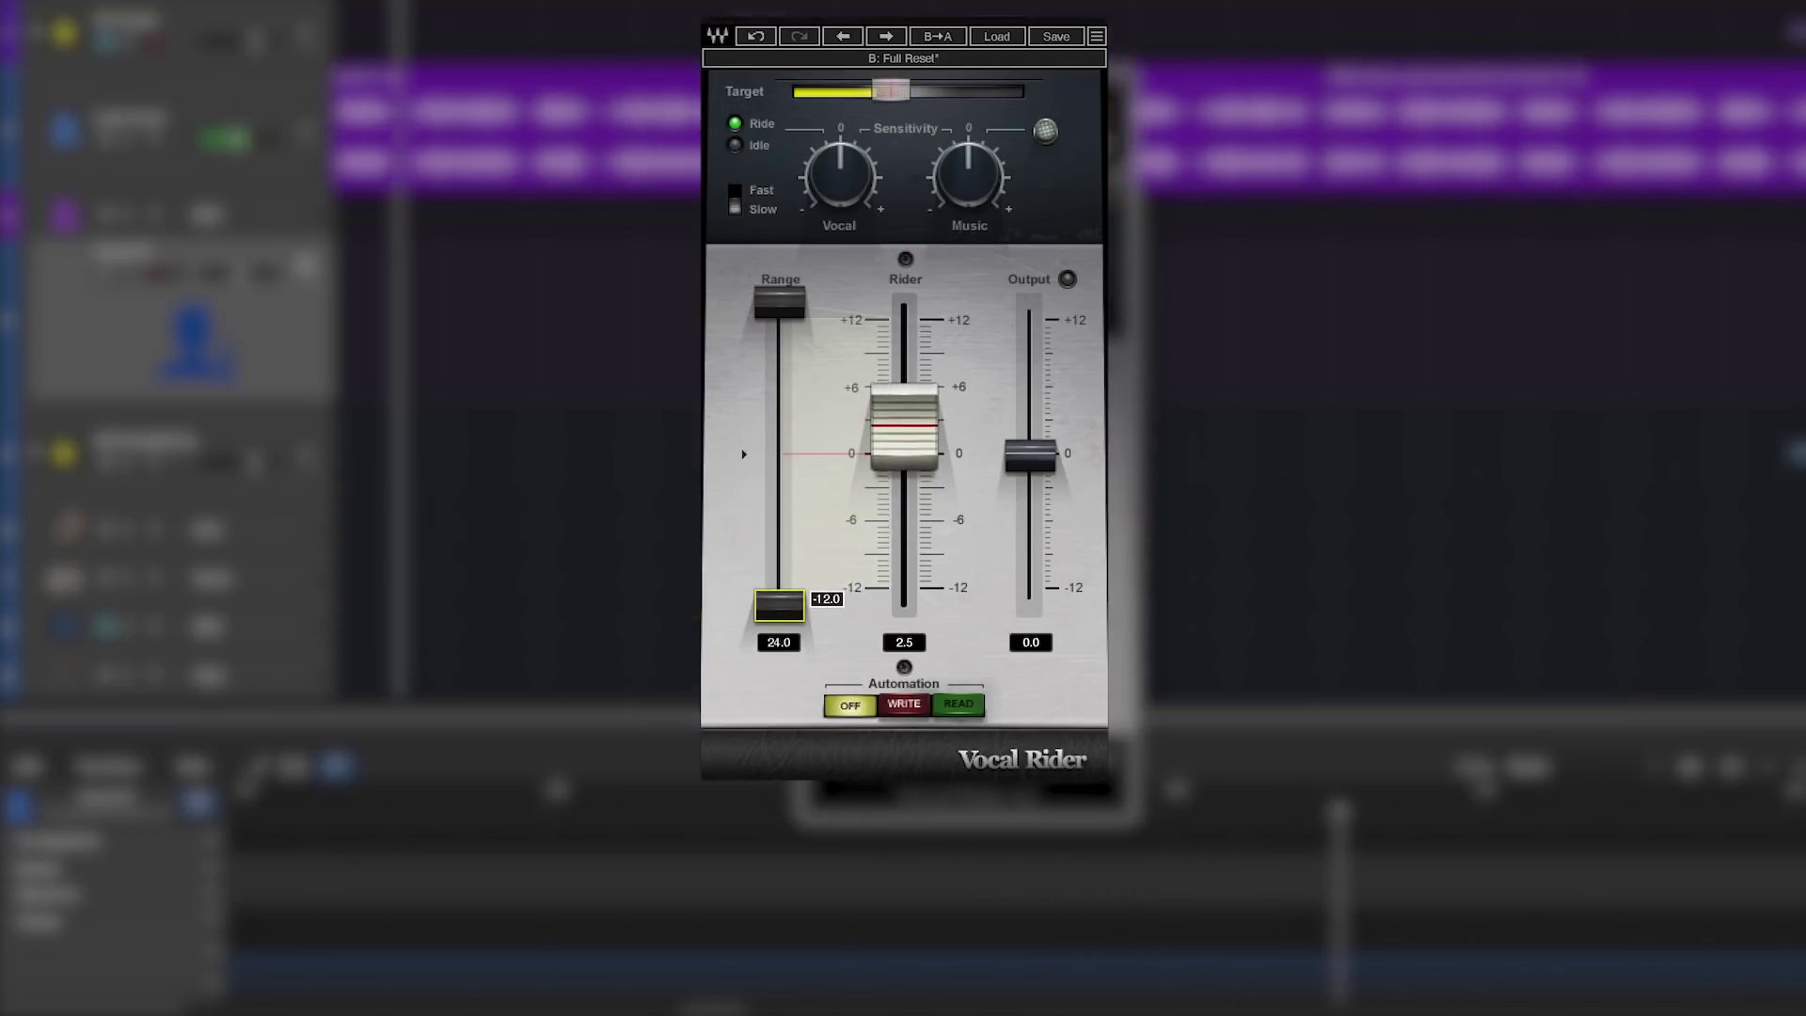
{"action": "mouse_move", "coordinate": [969, 179]}
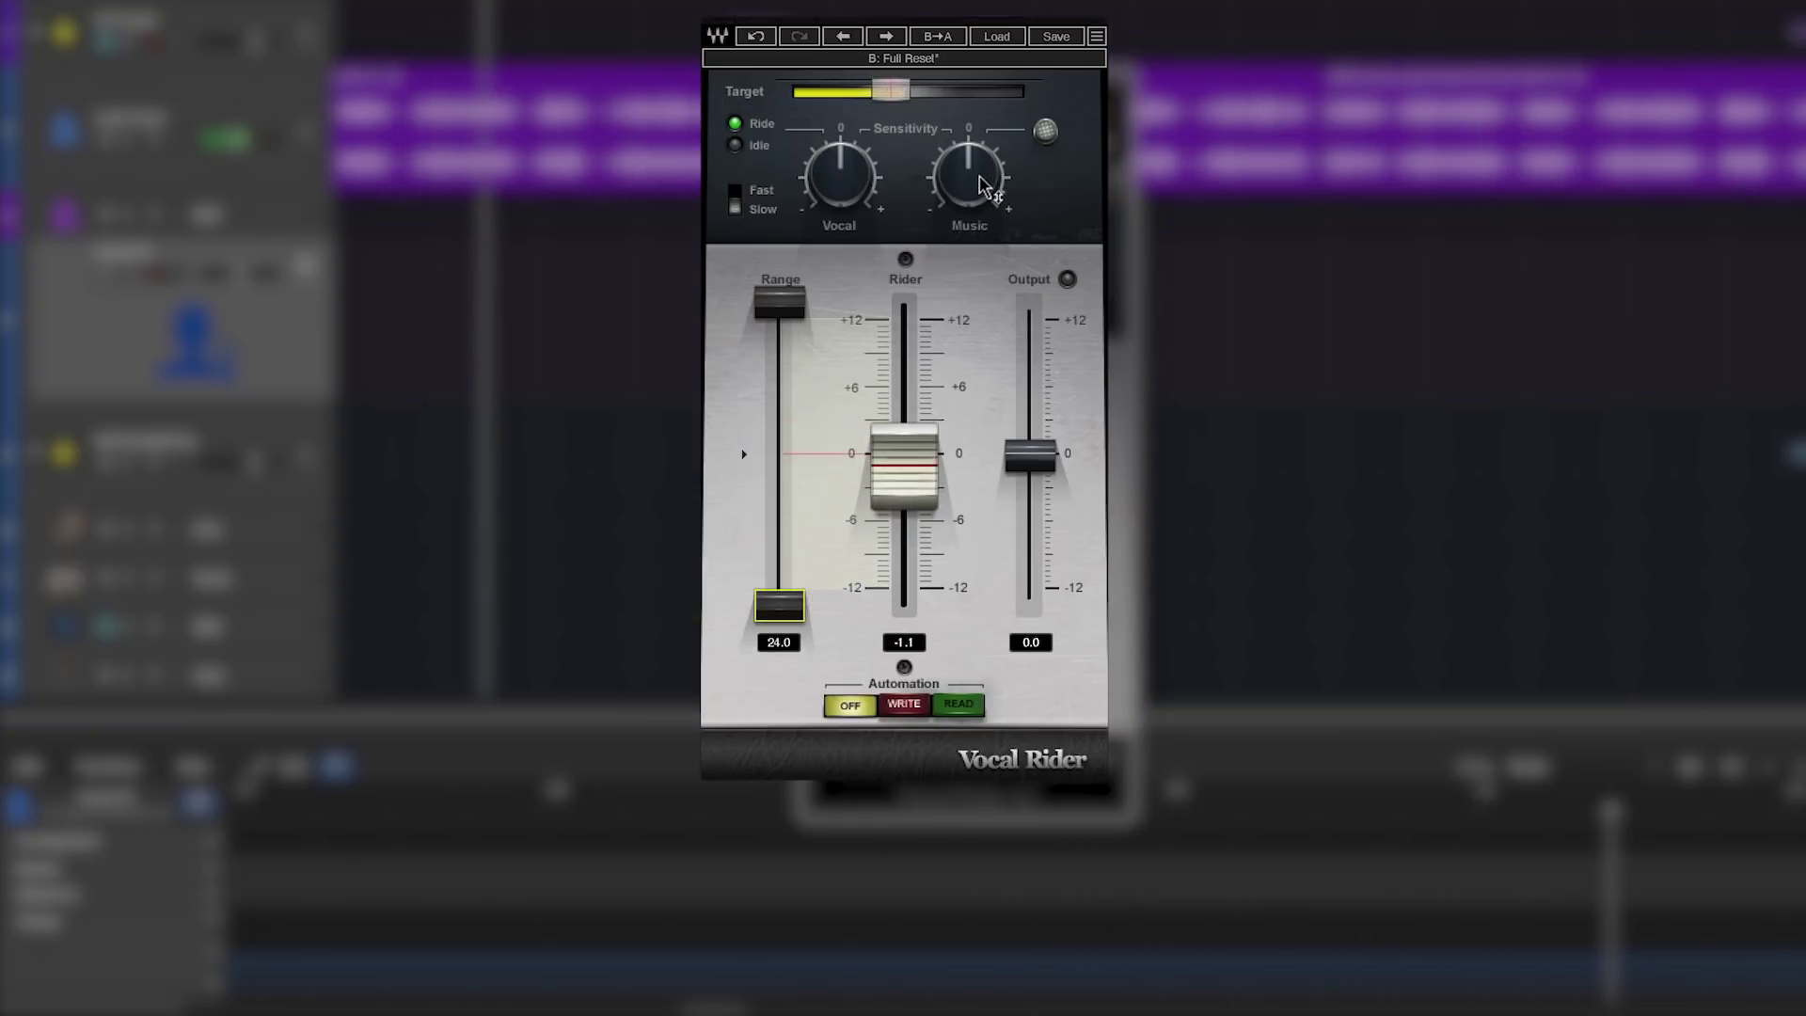
{"action": "mouse_move", "coordinate": [969, 179]}
{"action": "left_mouse_down"}
{"action": "mouse_move", "coordinate": [969, 272]}
{"action": "mouse_move", "coordinate": [968, 178]}
{"action": "left_mouse_up"}
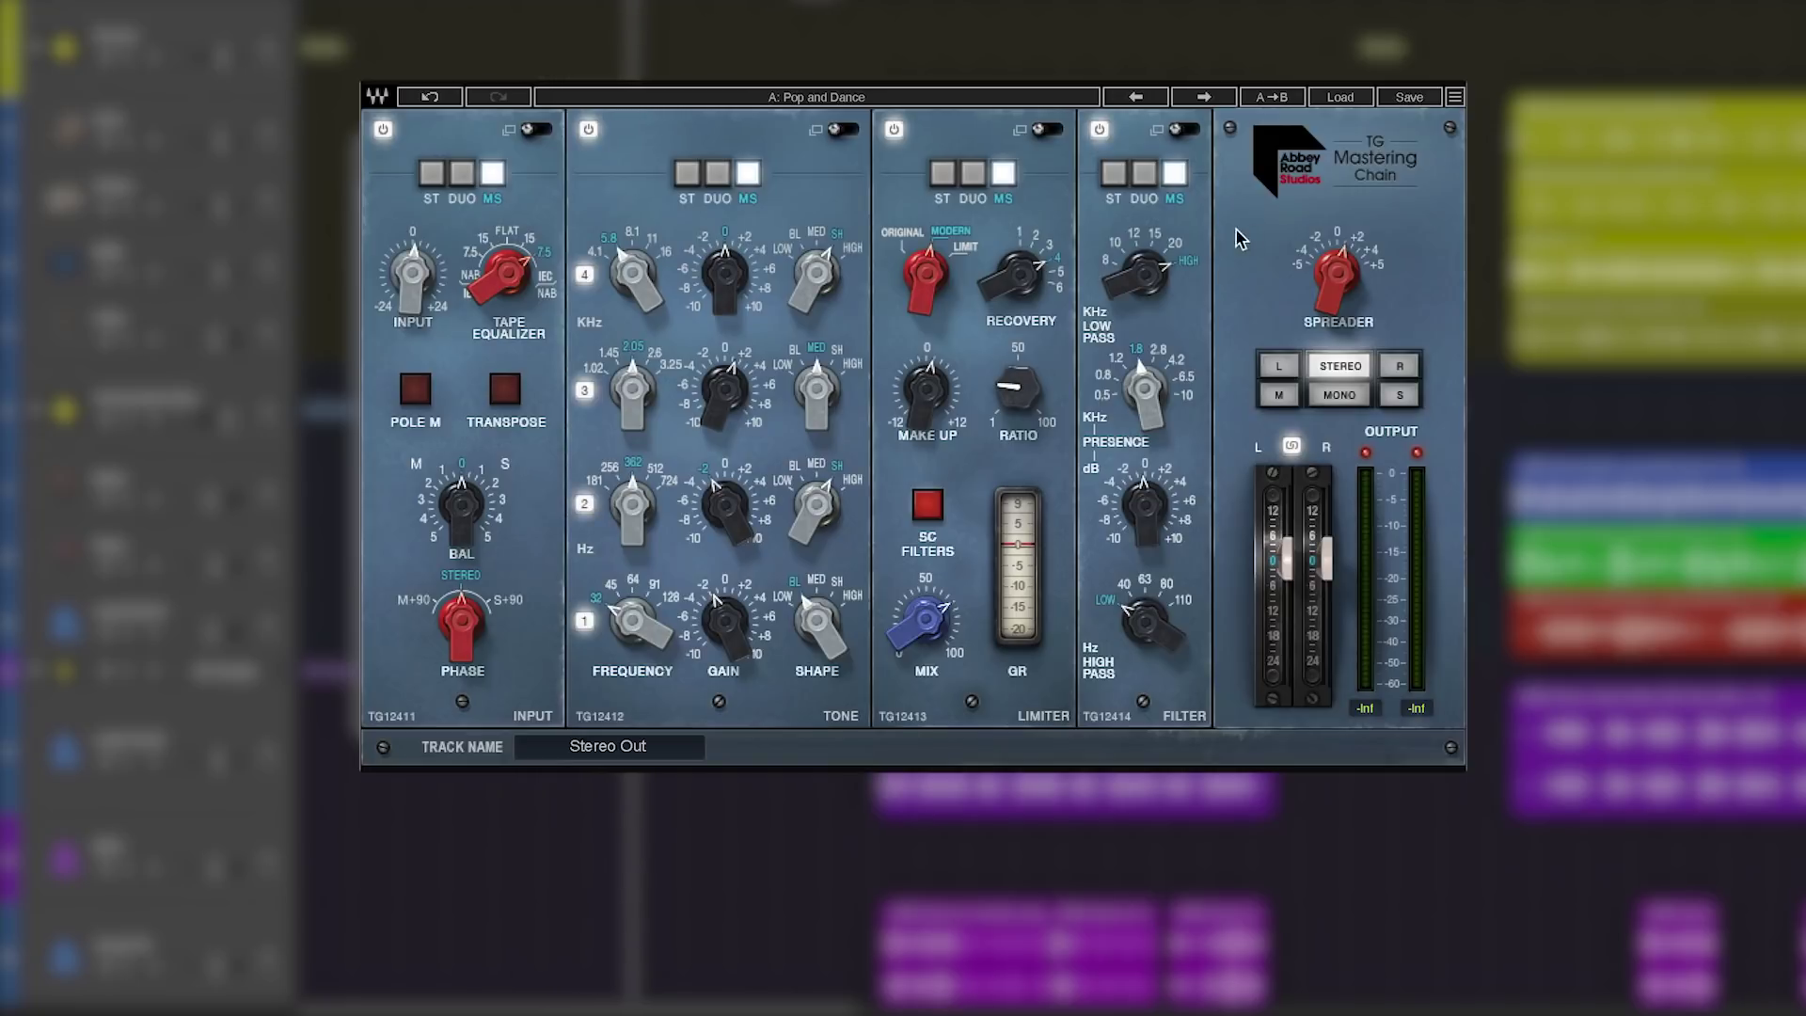
Step: Open the TG Mastering Chain's Preset Browser, search for "master" and clear the search
{"action": "left_click", "coordinate": [1345, 98]}
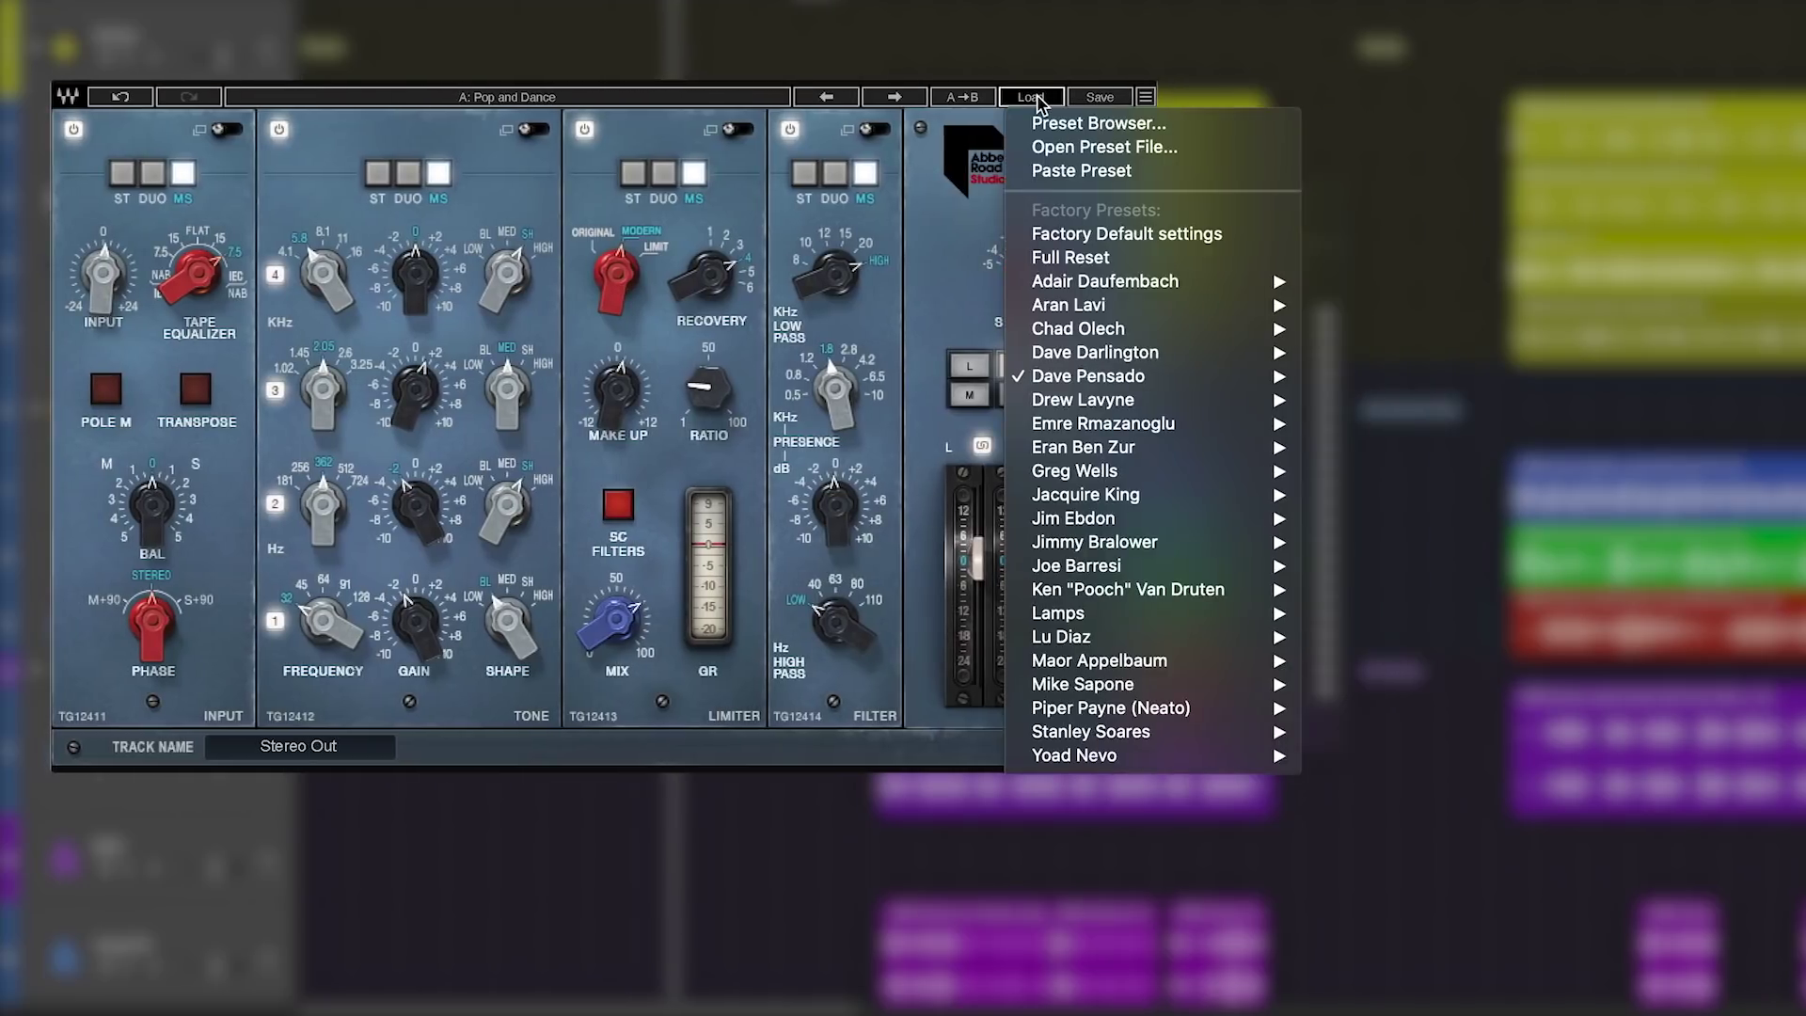
{"action": "left_click", "coordinate": [1056, 125]}
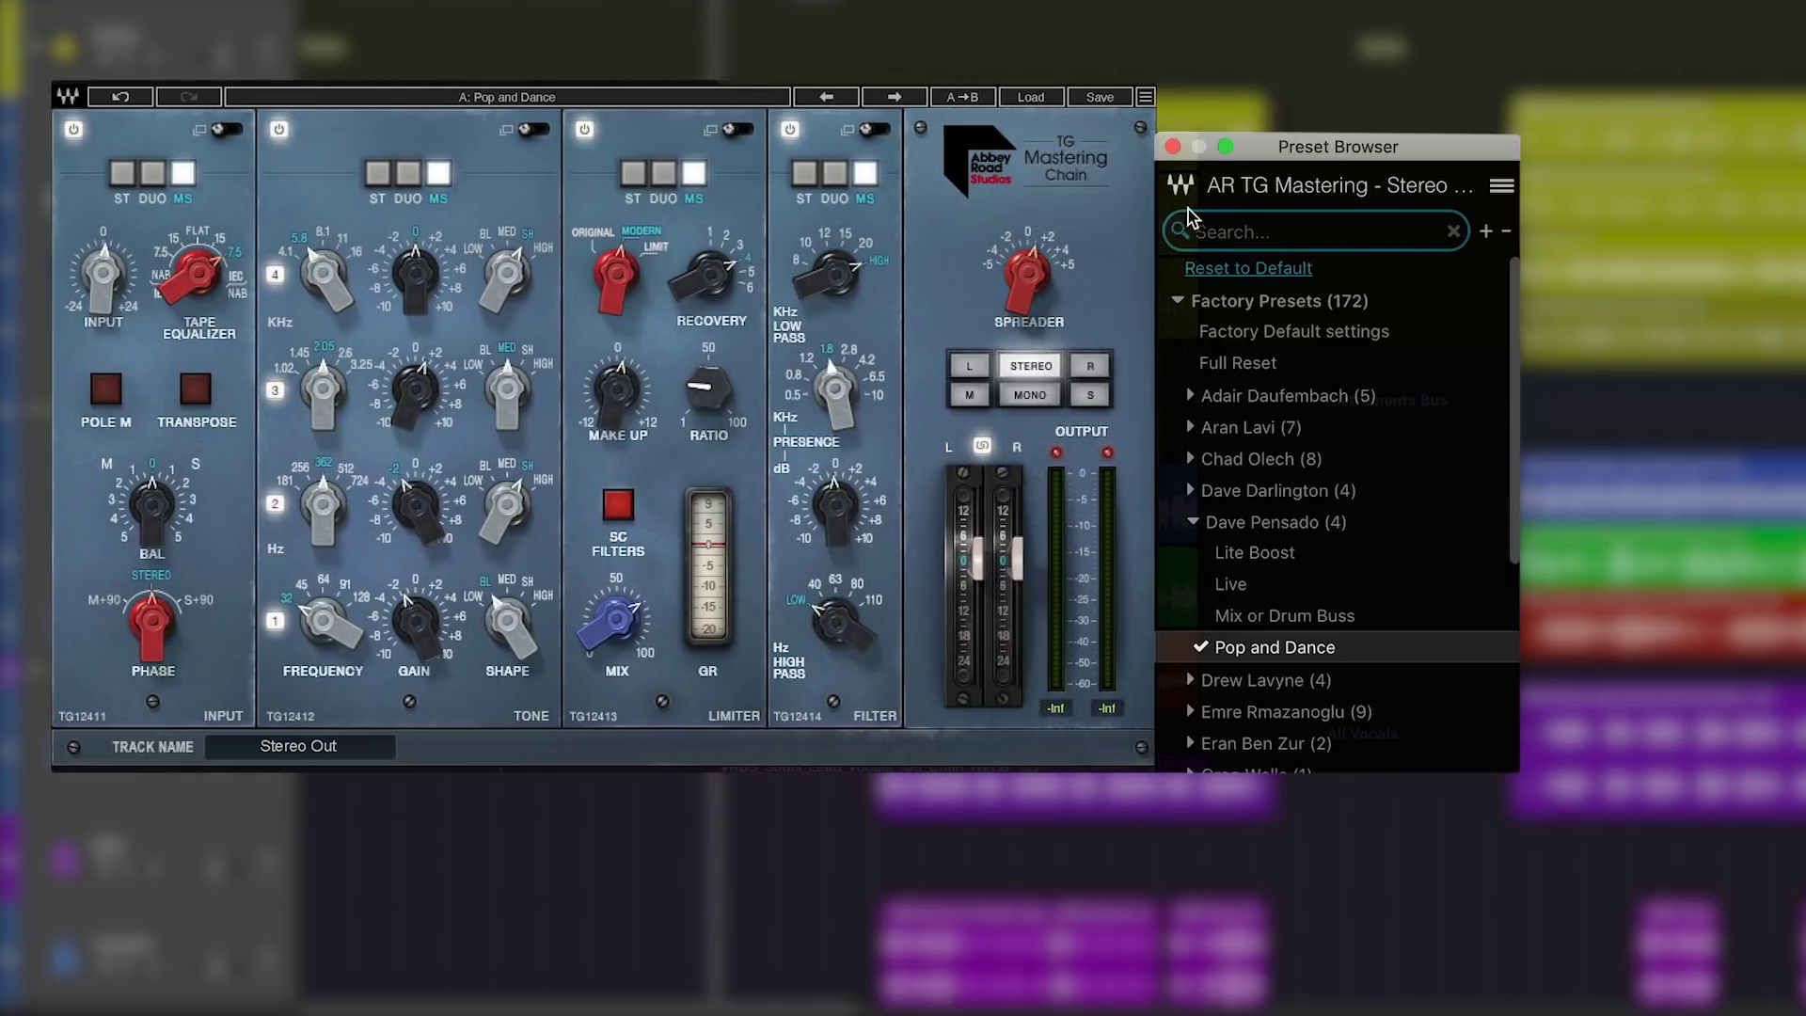
{"action": "type", "text": "master"}
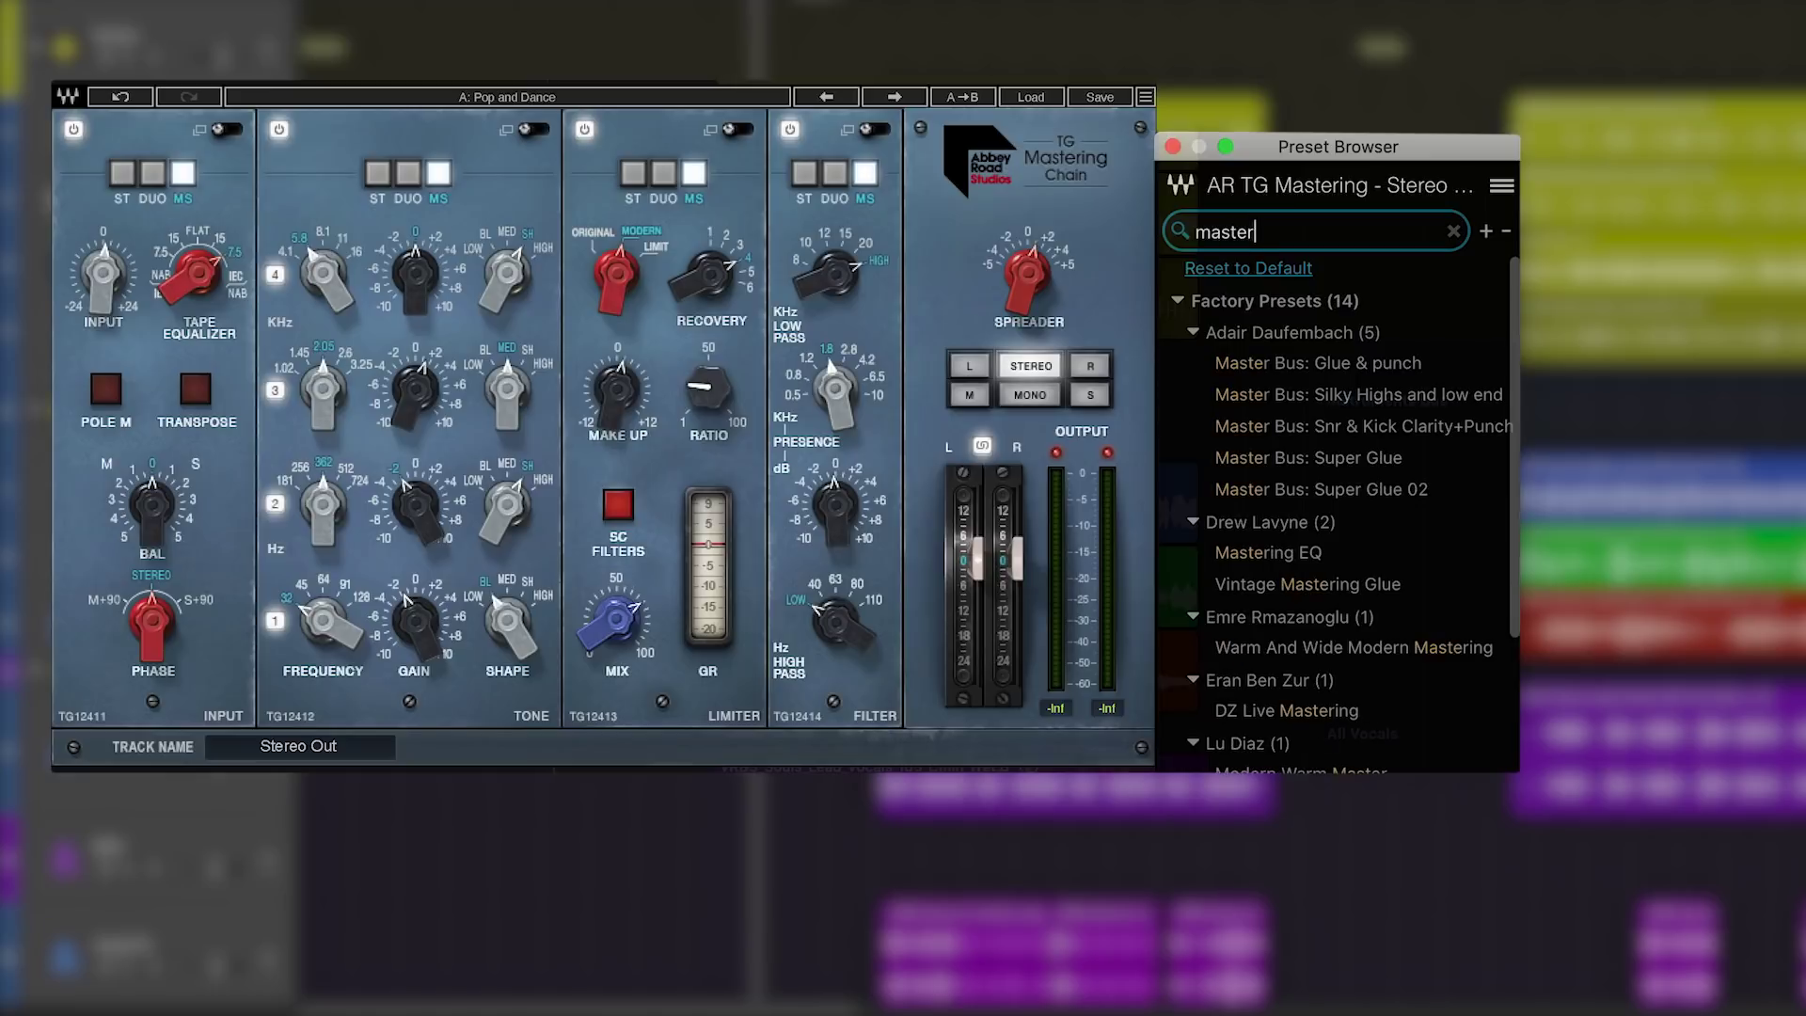
{"action": "key", "text": "BackSpace"}
{"action": "key", "text": "BackSpace"}
{"action": "key", "text": "BackSpace"}
{"action": "key", "text": "BackSpace"}
{"action": "key", "text": "BackSpace"}
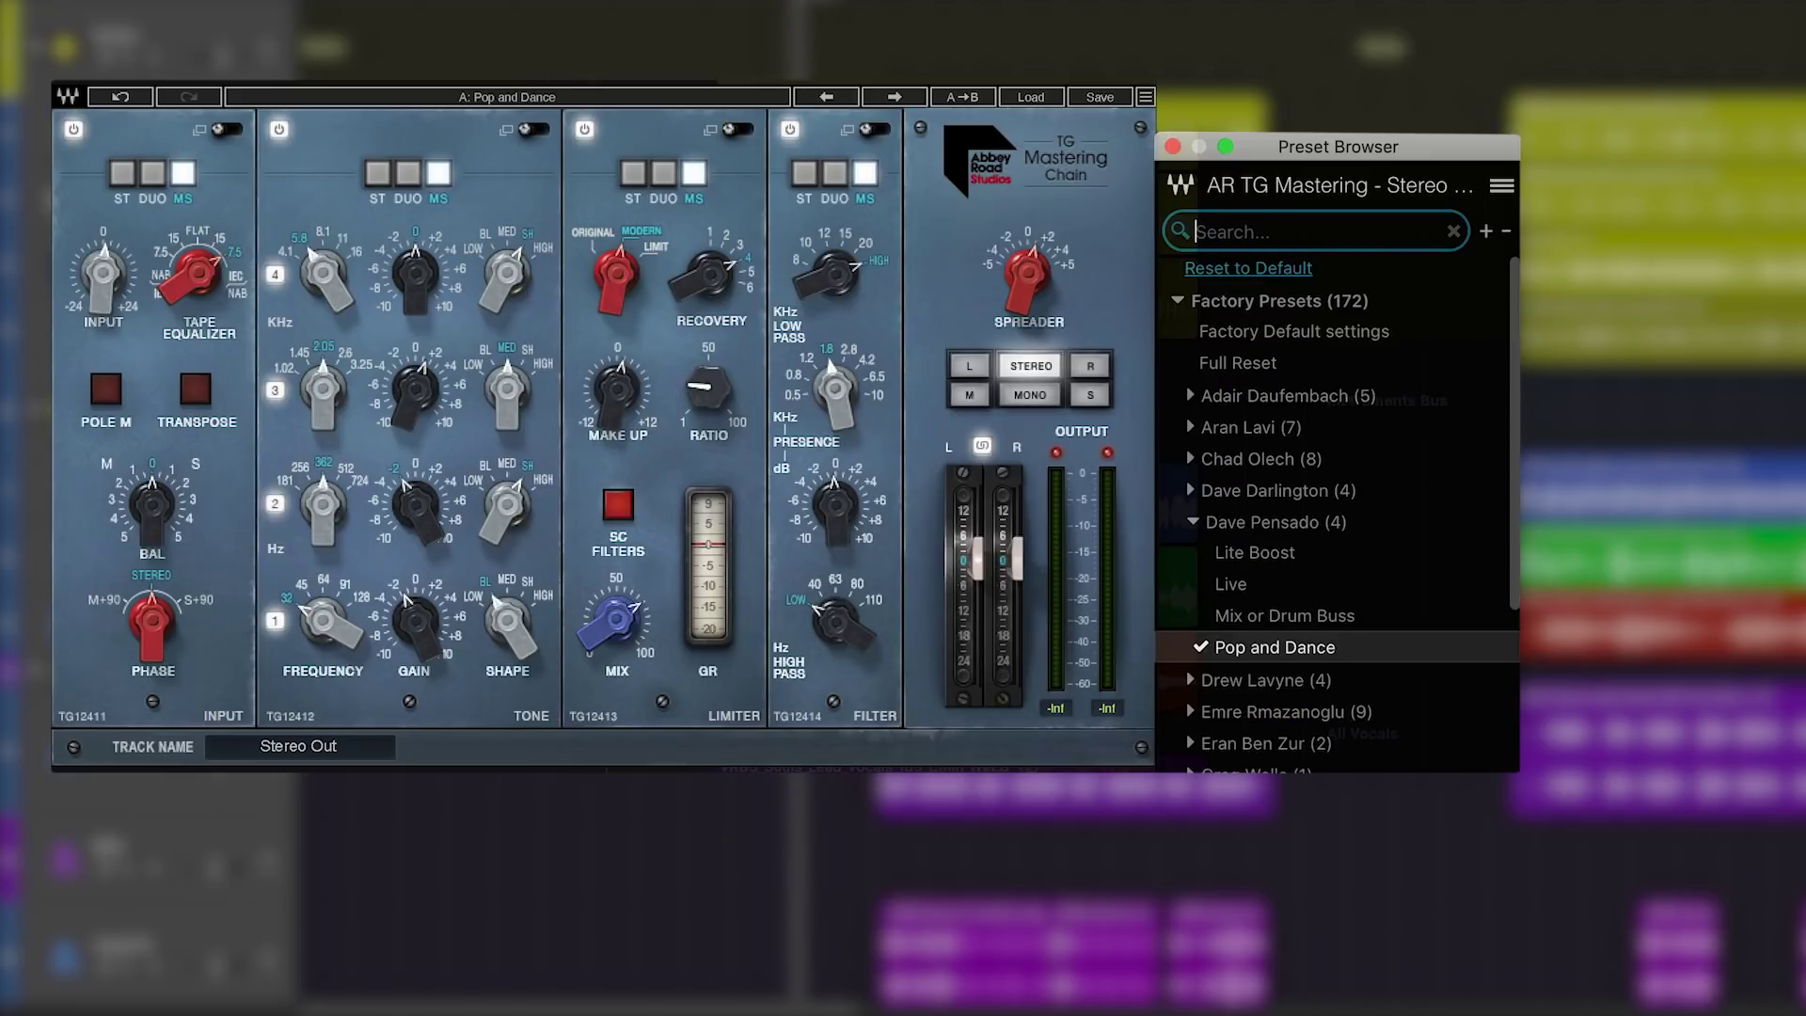
Step: Search the presets for "glue" and try out Master Bus: Glue & punch, followed by Mix Glue
{"action": "type", "text": "glue"}
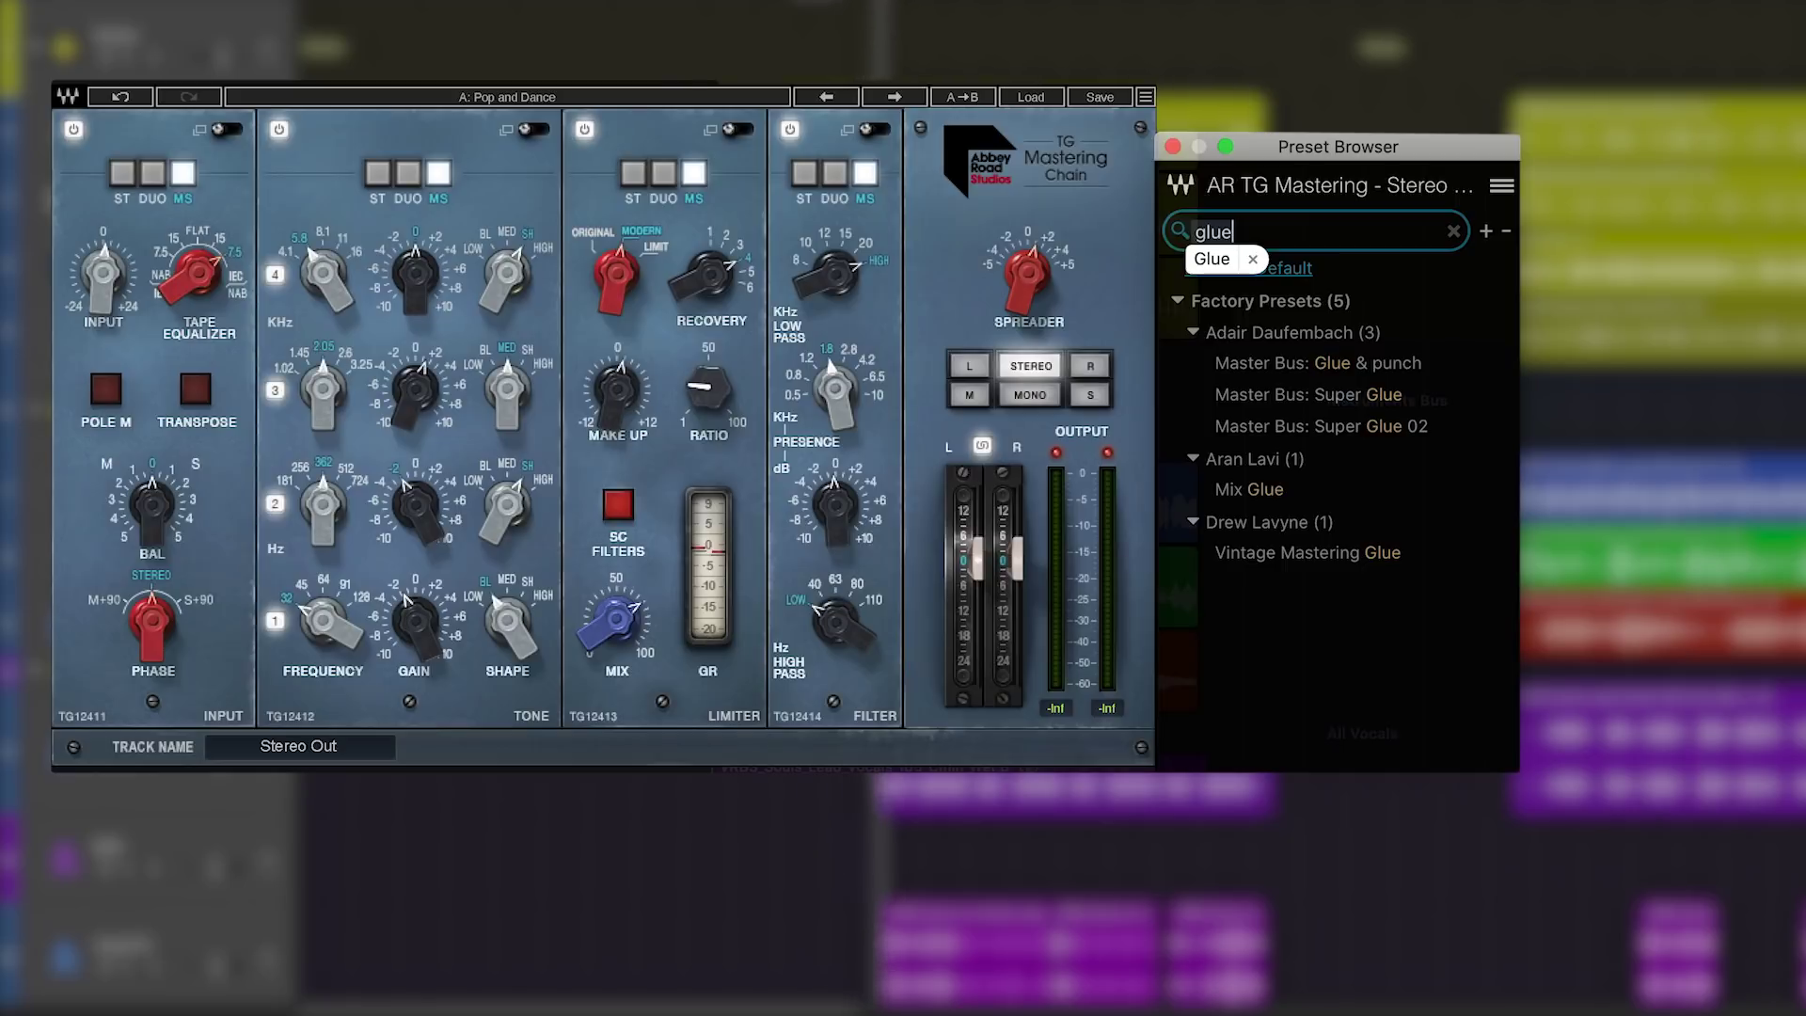
{"action": "left_click", "coordinate": [1327, 365]}
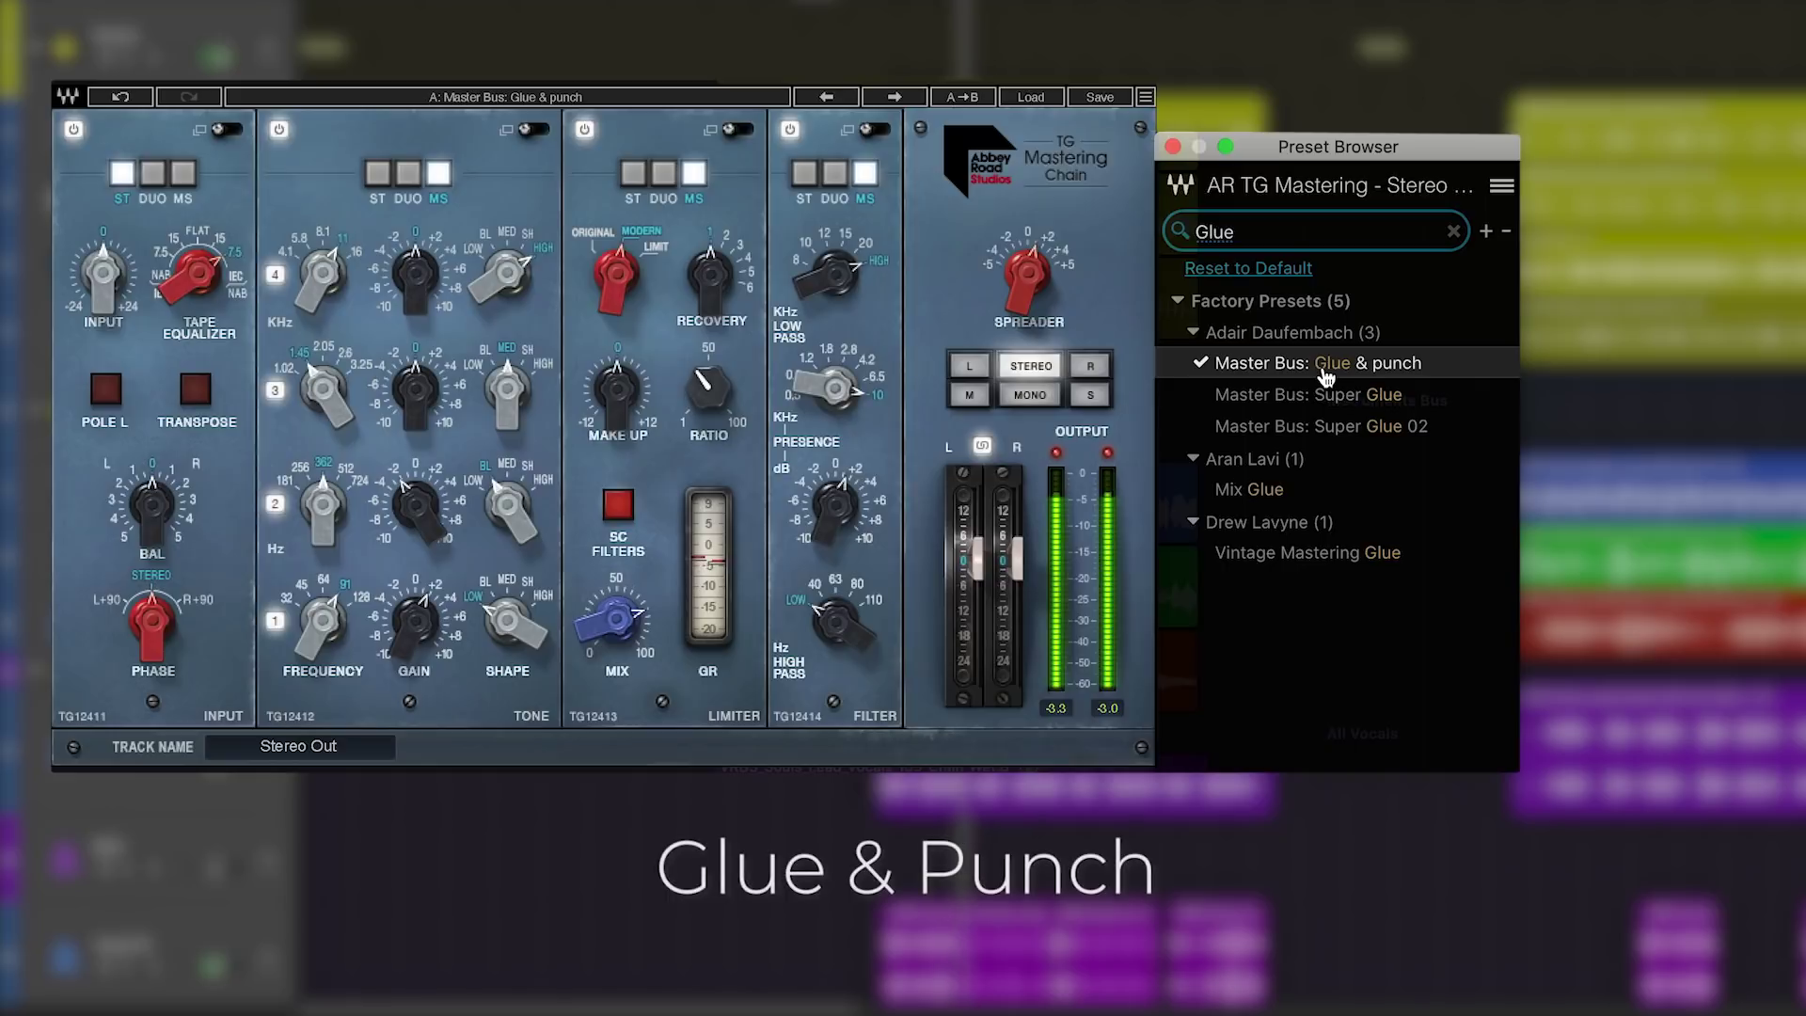
{"action": "left_click", "coordinate": [1274, 493]}
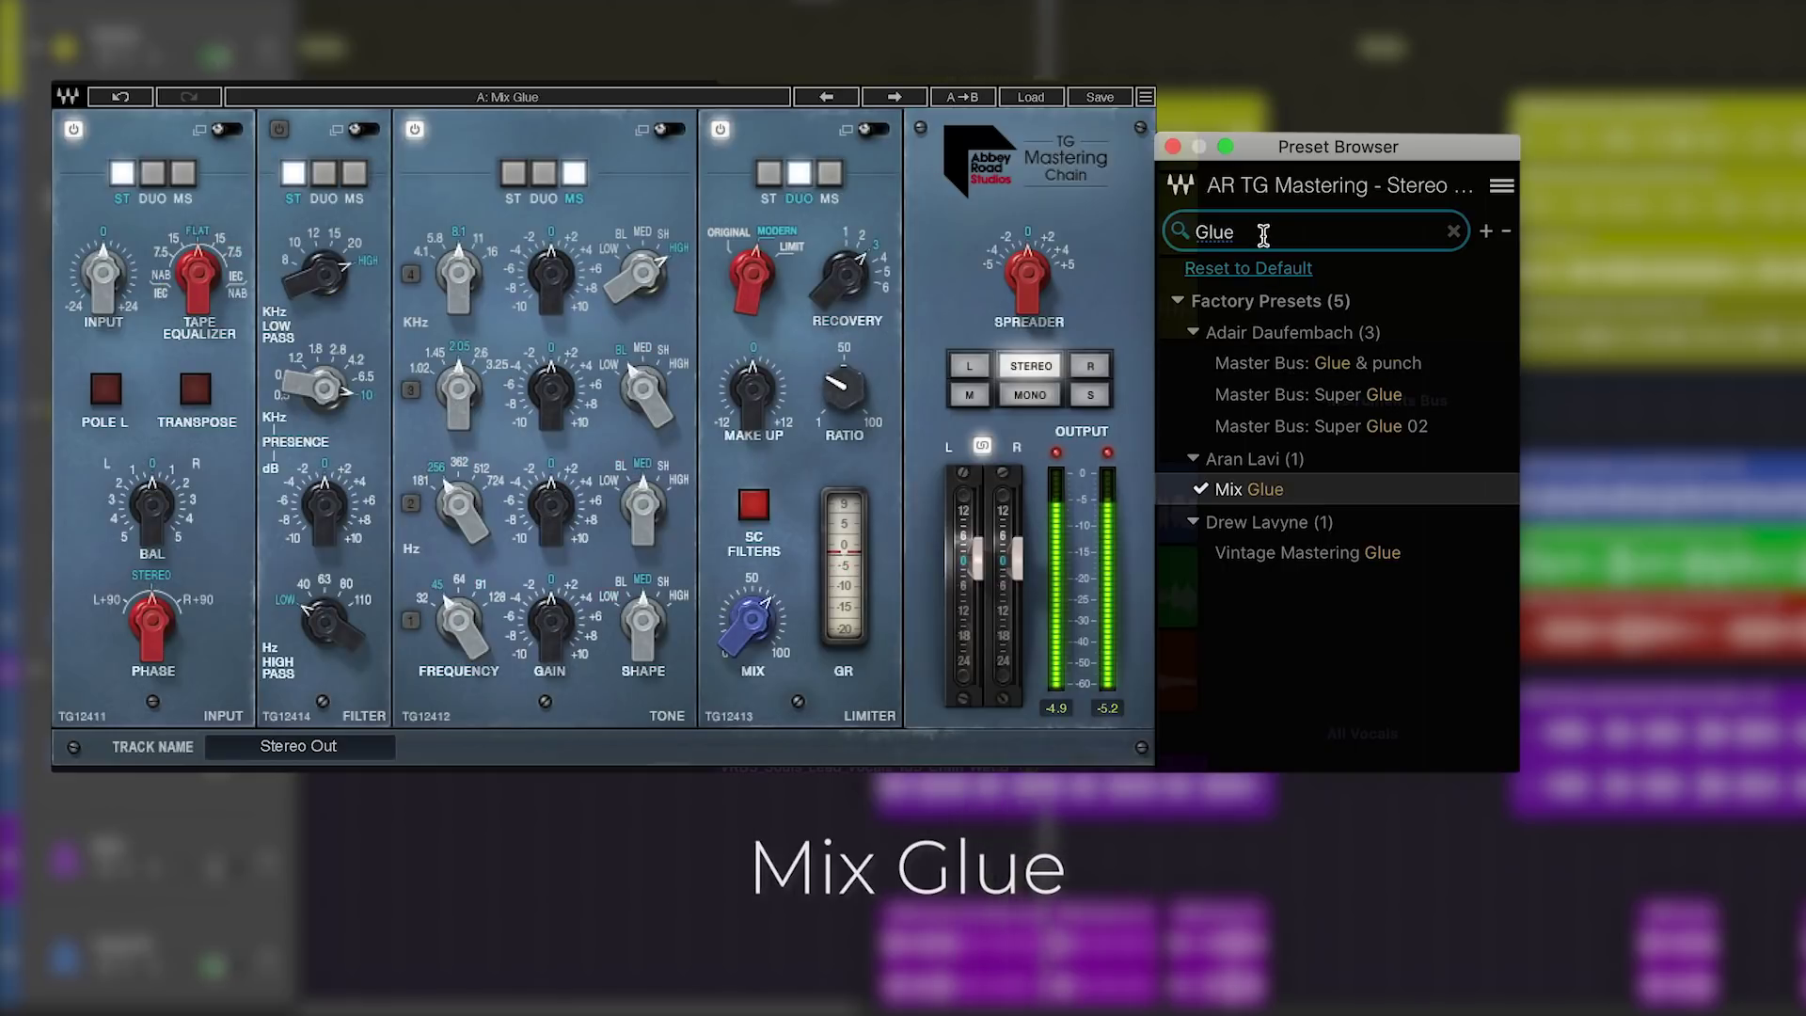
Step: Search the presets for "stereo", load Power Stereo Spread and close the Preset Browser
{"action": "type", "text": "stereo"}
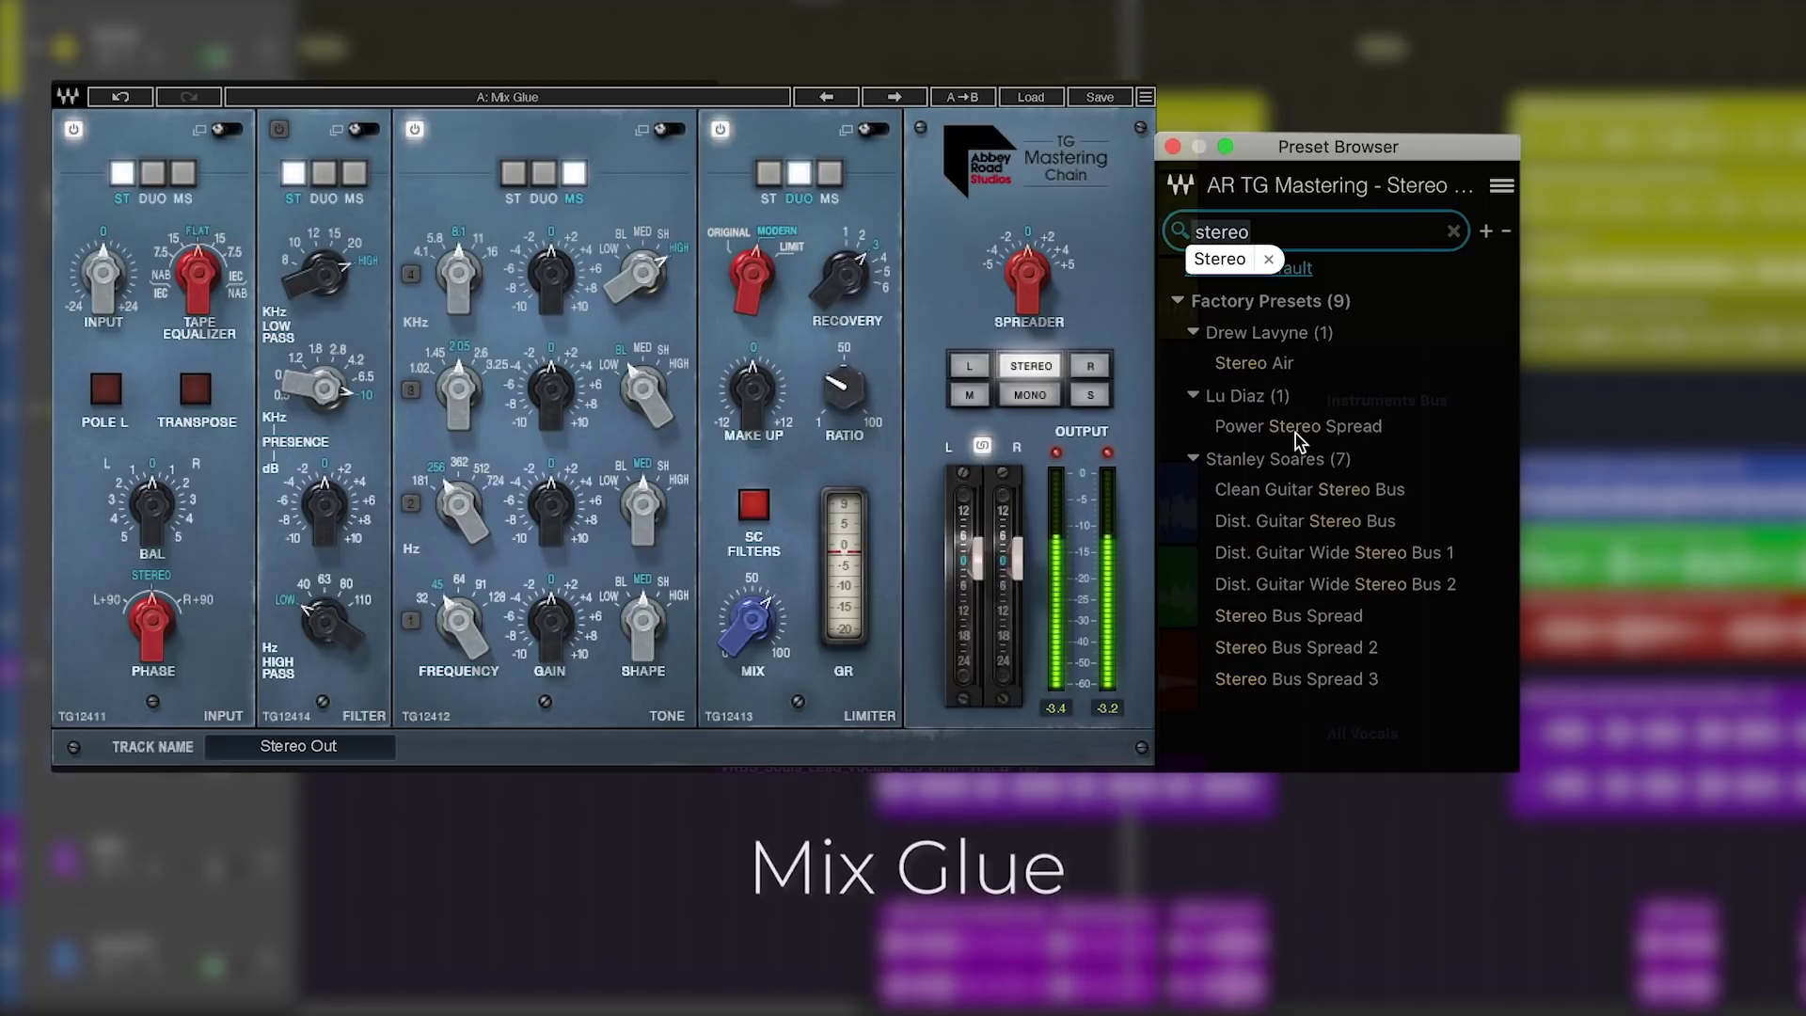
{"action": "left_click", "coordinate": [1297, 428]}
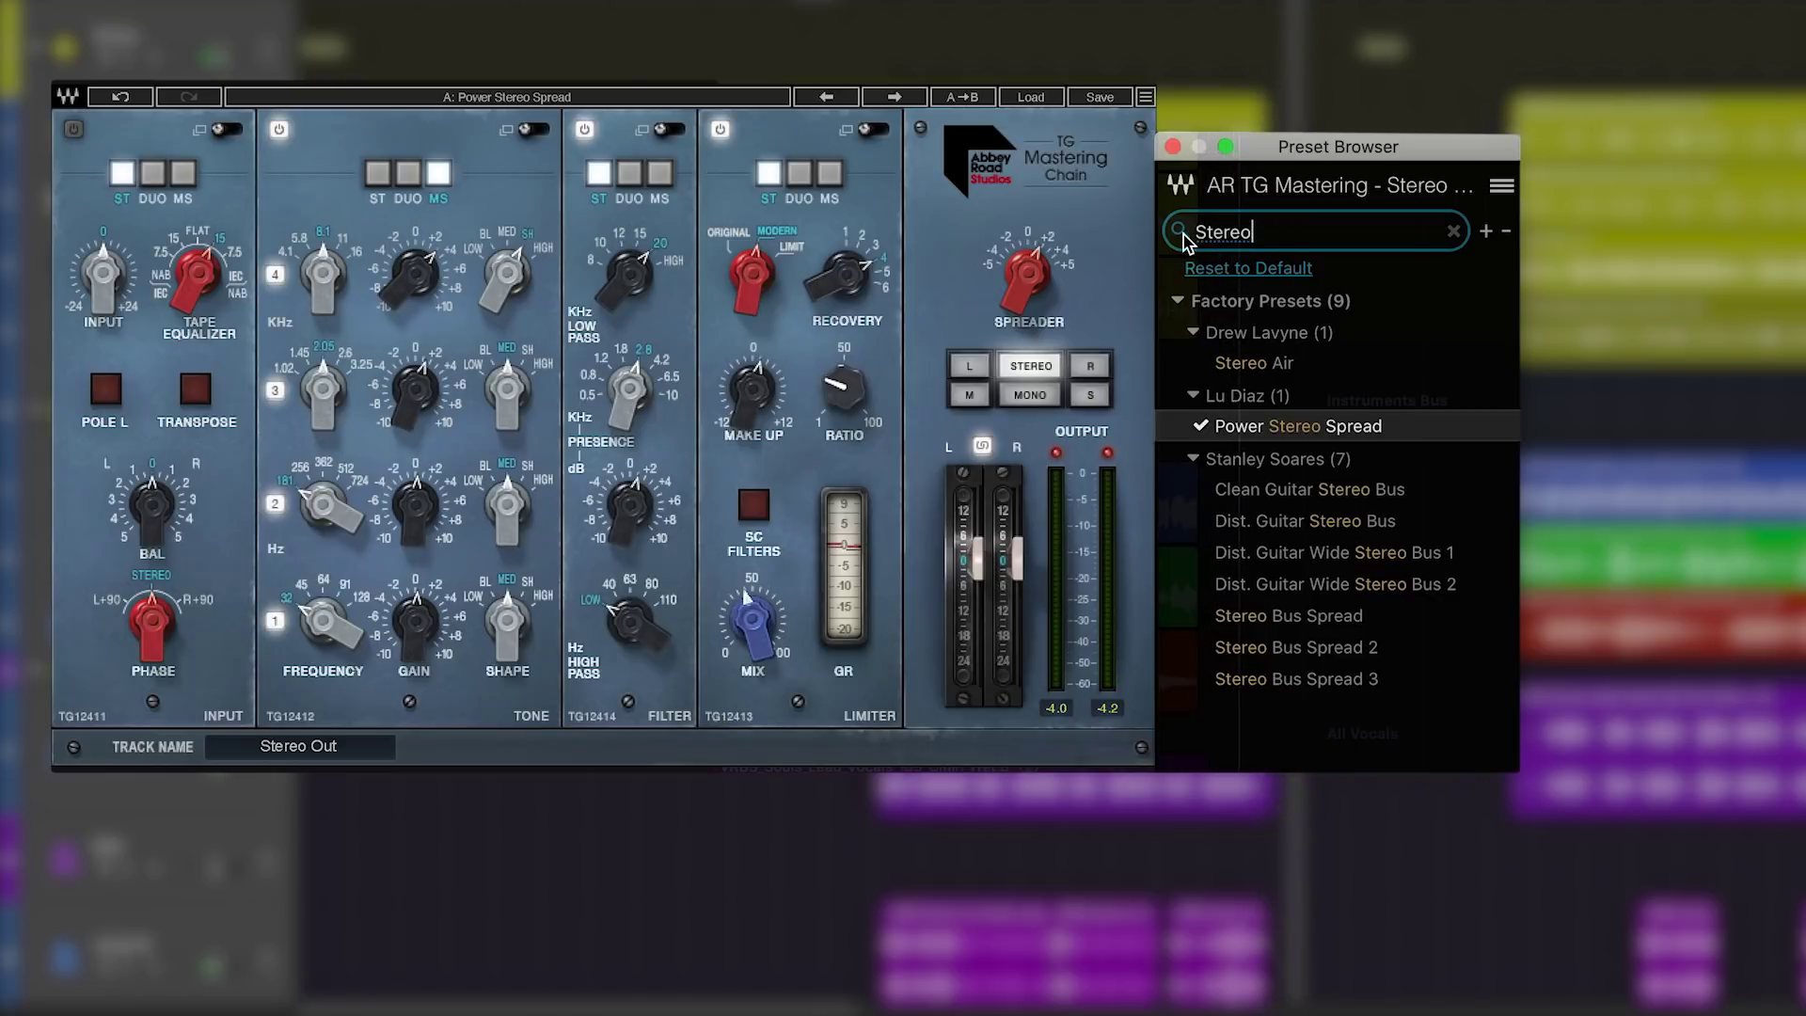
{"action": "left_click", "coordinate": [1173, 149]}
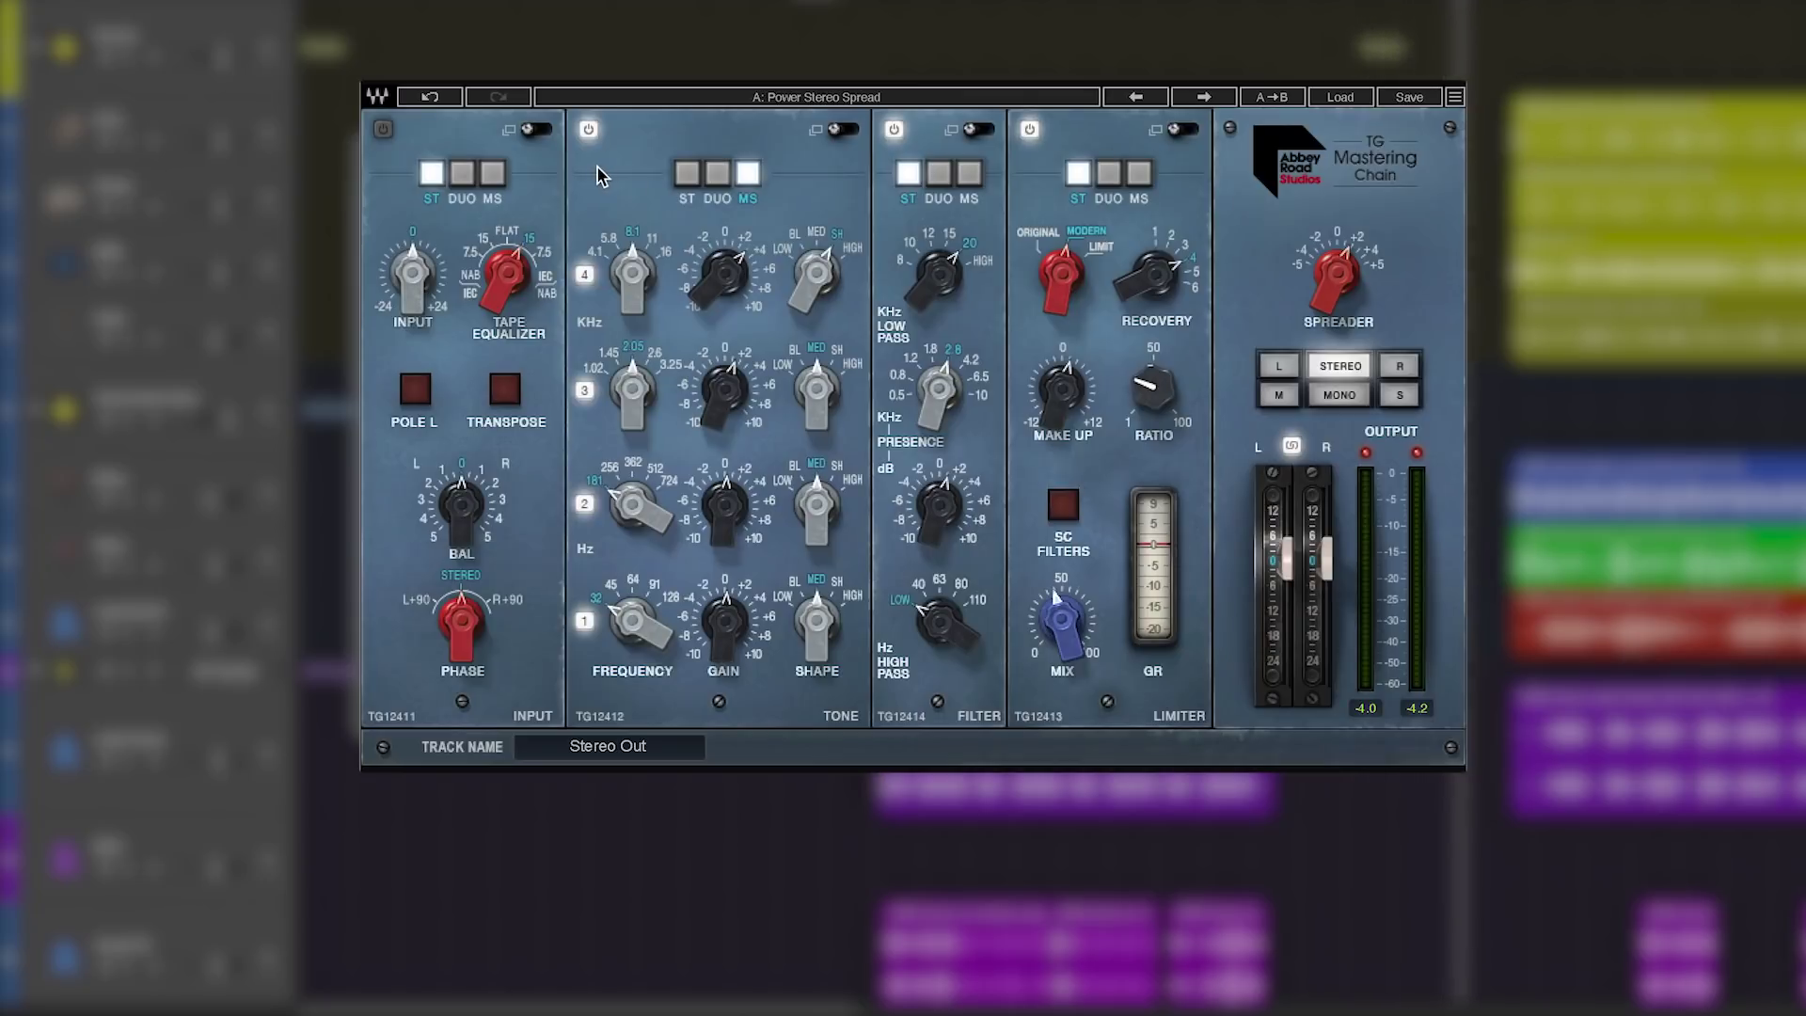
Step: Enable the TG Mastering Chain's Input module and set its Tape Equalizer to 7.5
{"action": "left_click", "coordinate": [386, 137]}
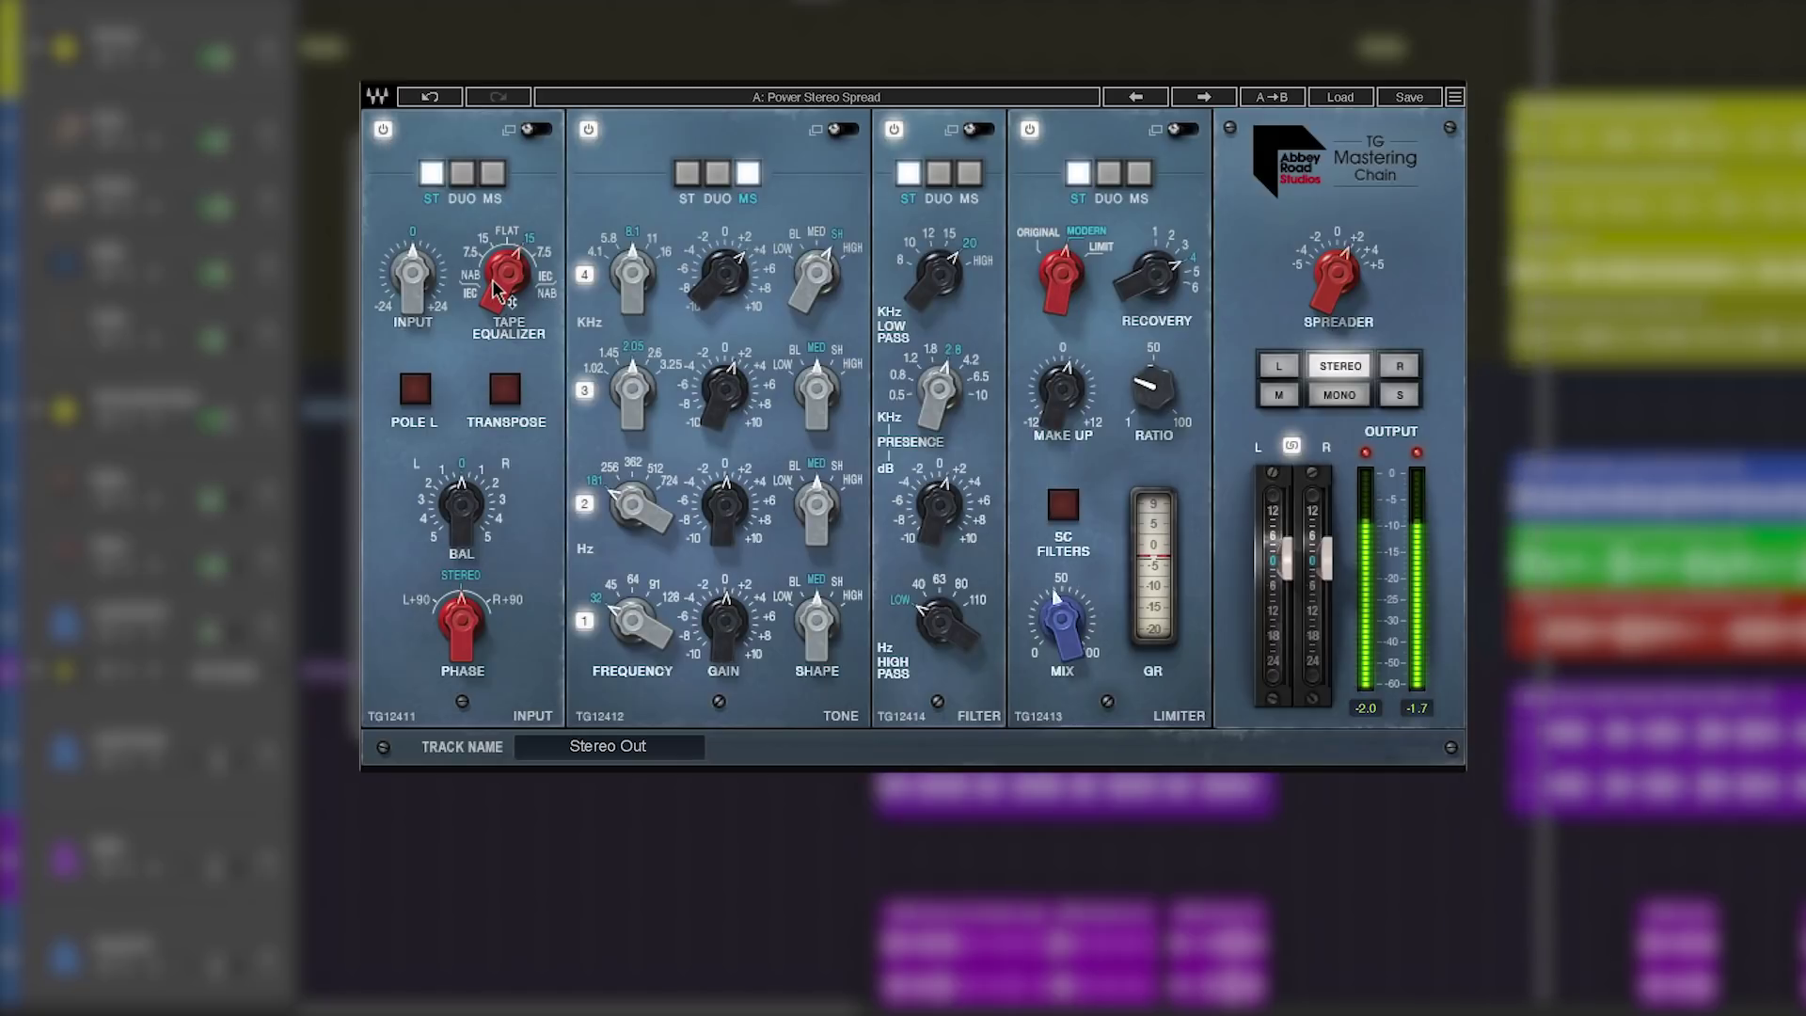
{"action": "left_click_drag", "start_coordinate": [505, 273], "coordinate": [505, 311]}
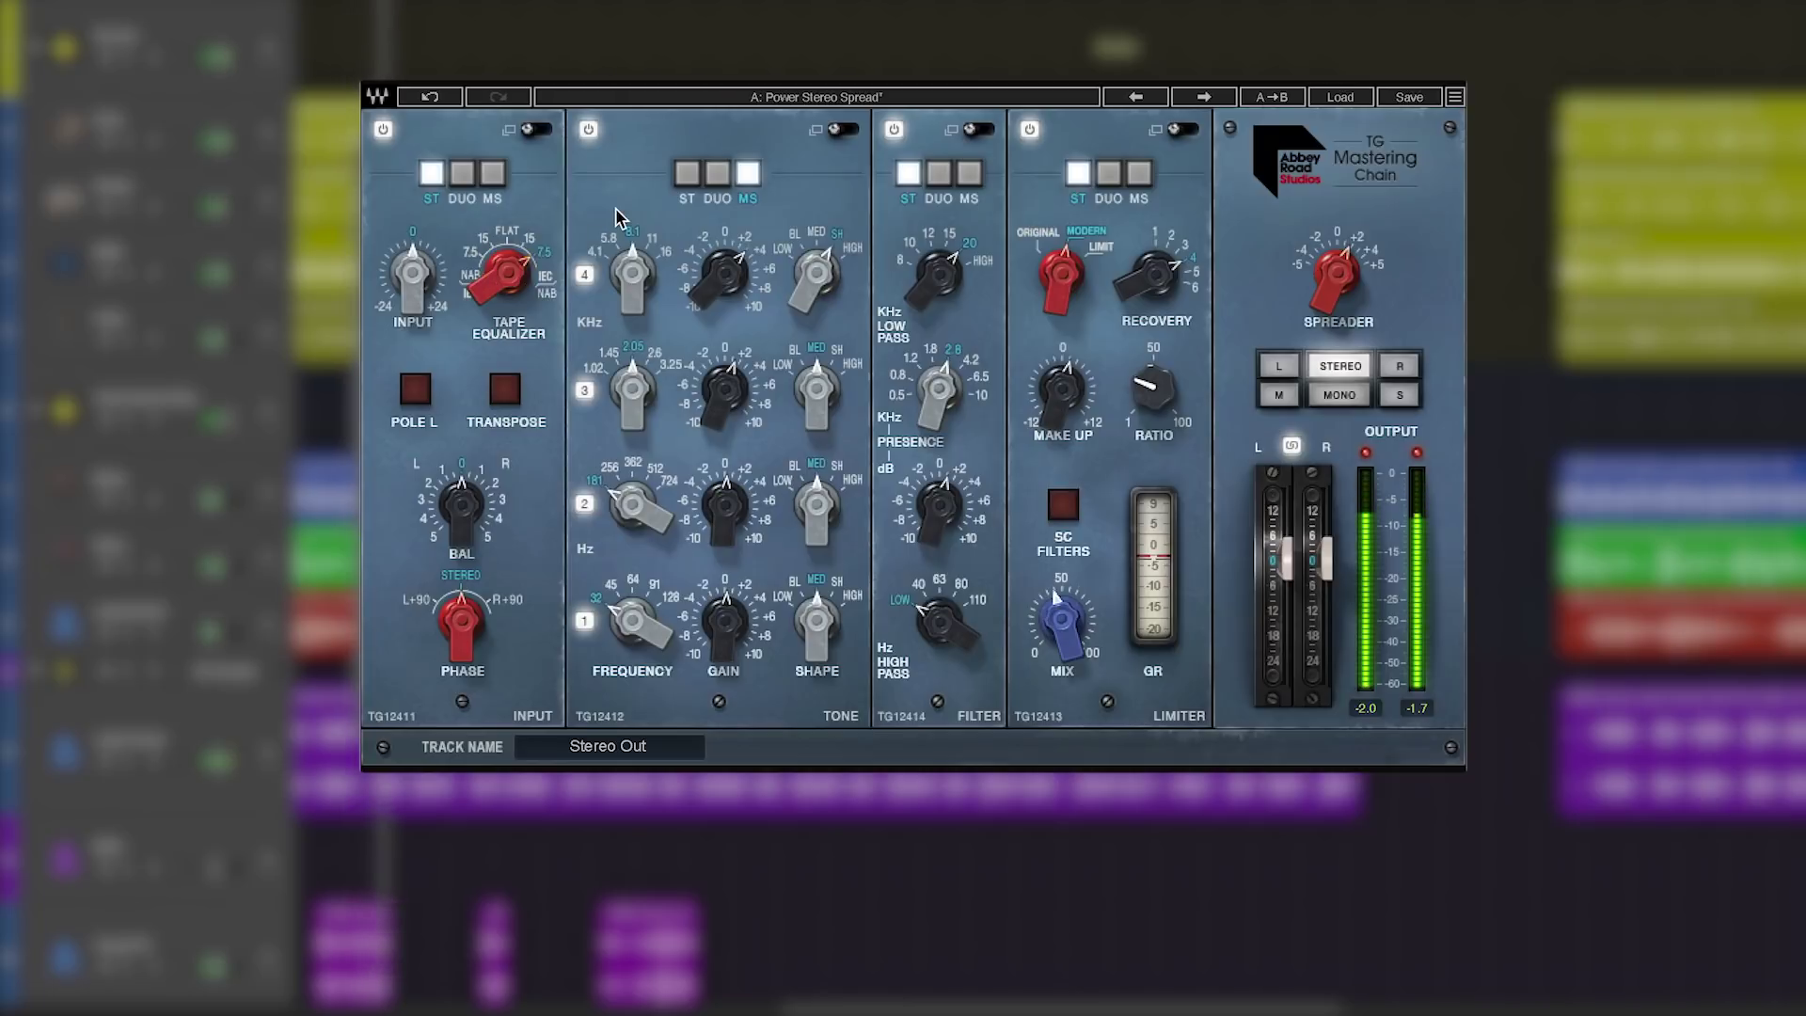
Step: Expand the Tone module to its detailed view and try a linked band 4 gain of 4.30
{"action": "left_click", "coordinate": [842, 130]}
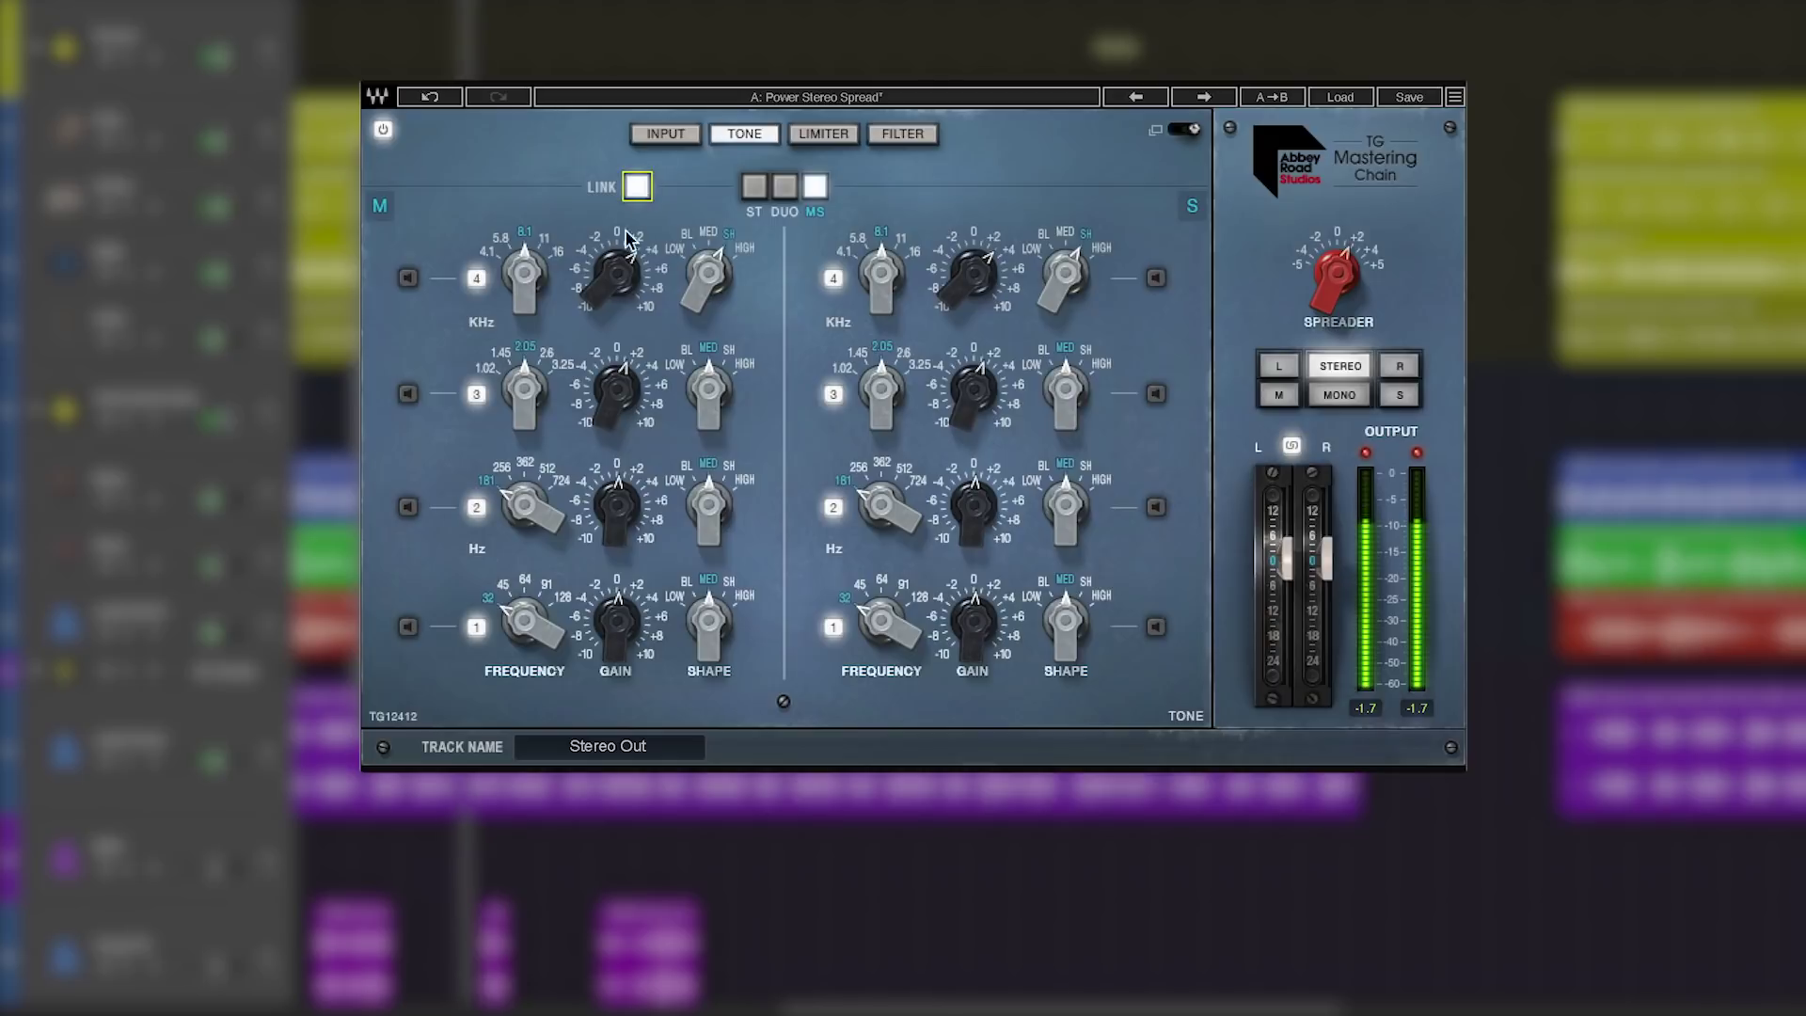
{"action": "left_click", "coordinate": [619, 284]}
{"action": "mouse_move", "coordinate": [617, 273]}
{"action": "left_mouse_down"}
{"action": "mouse_move", "coordinate": [617, 231]}
{"action": "mouse_move", "coordinate": [617, 272]}
{"action": "left_mouse_up"}
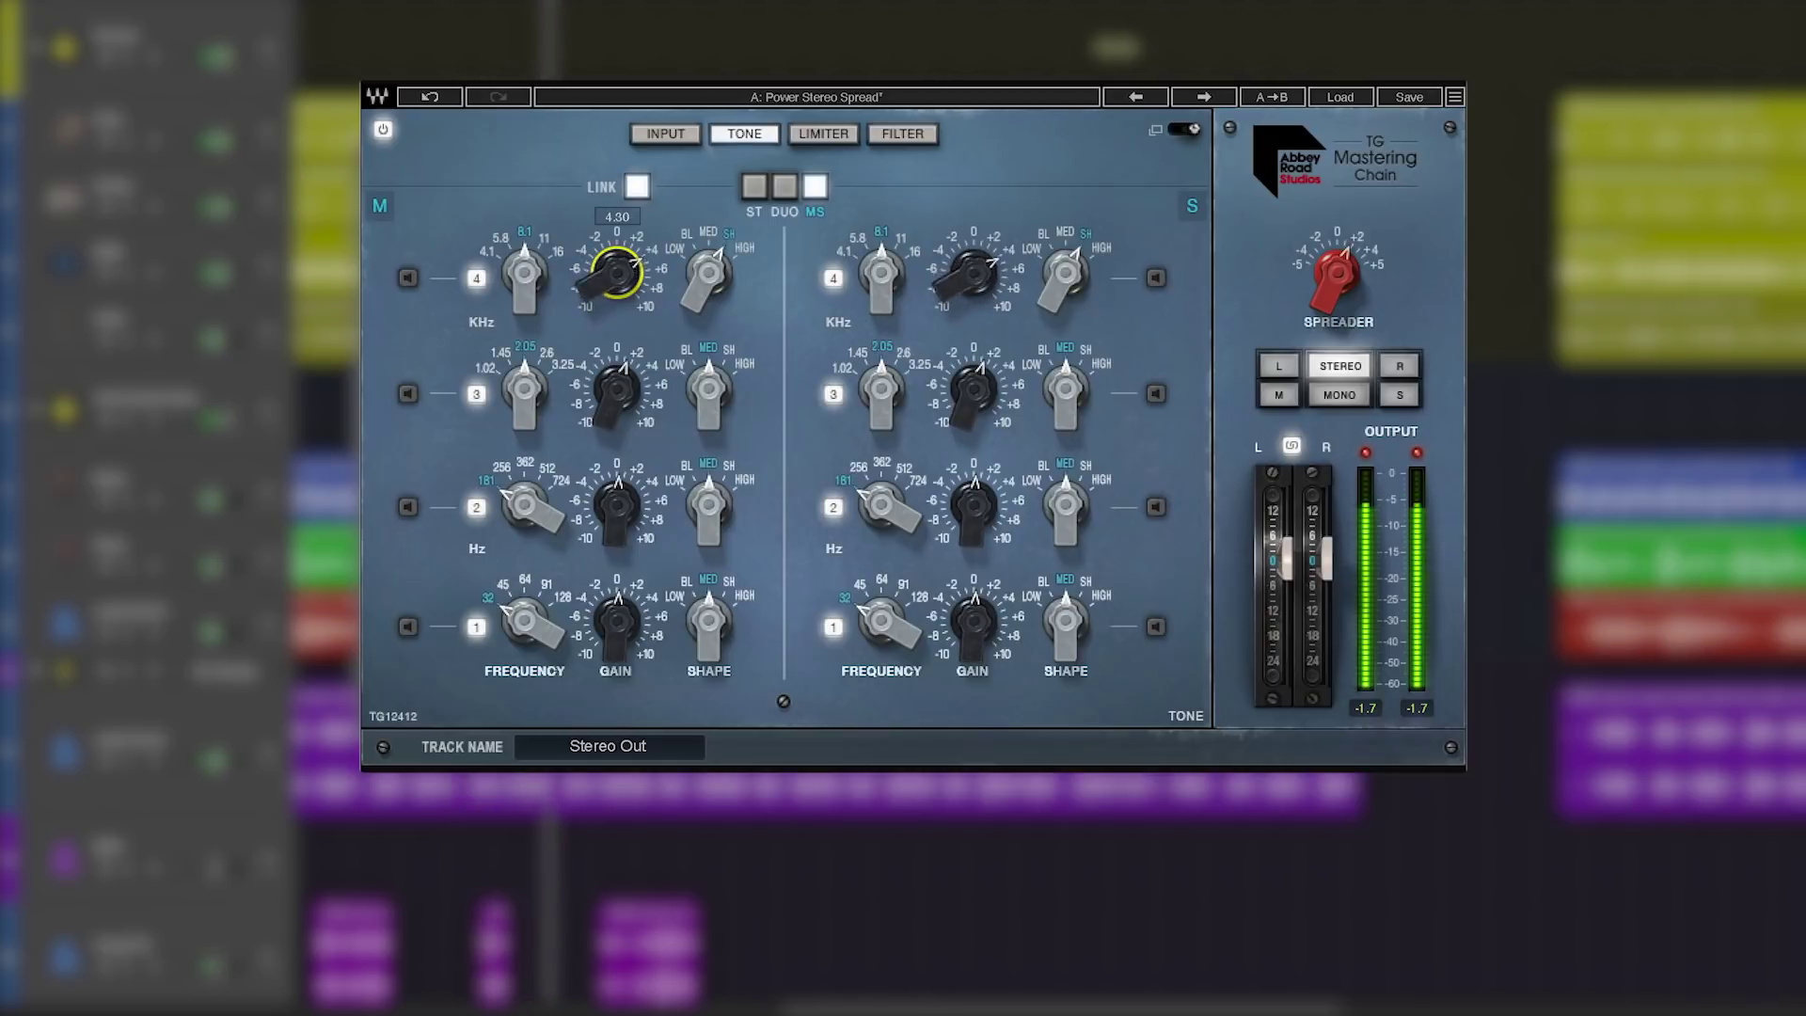
Step: Try the Tone module in ST and DUO processing, then return it to MS
{"action": "left_click", "coordinate": [755, 187]}
{"action": "left_click", "coordinate": [784, 187]}
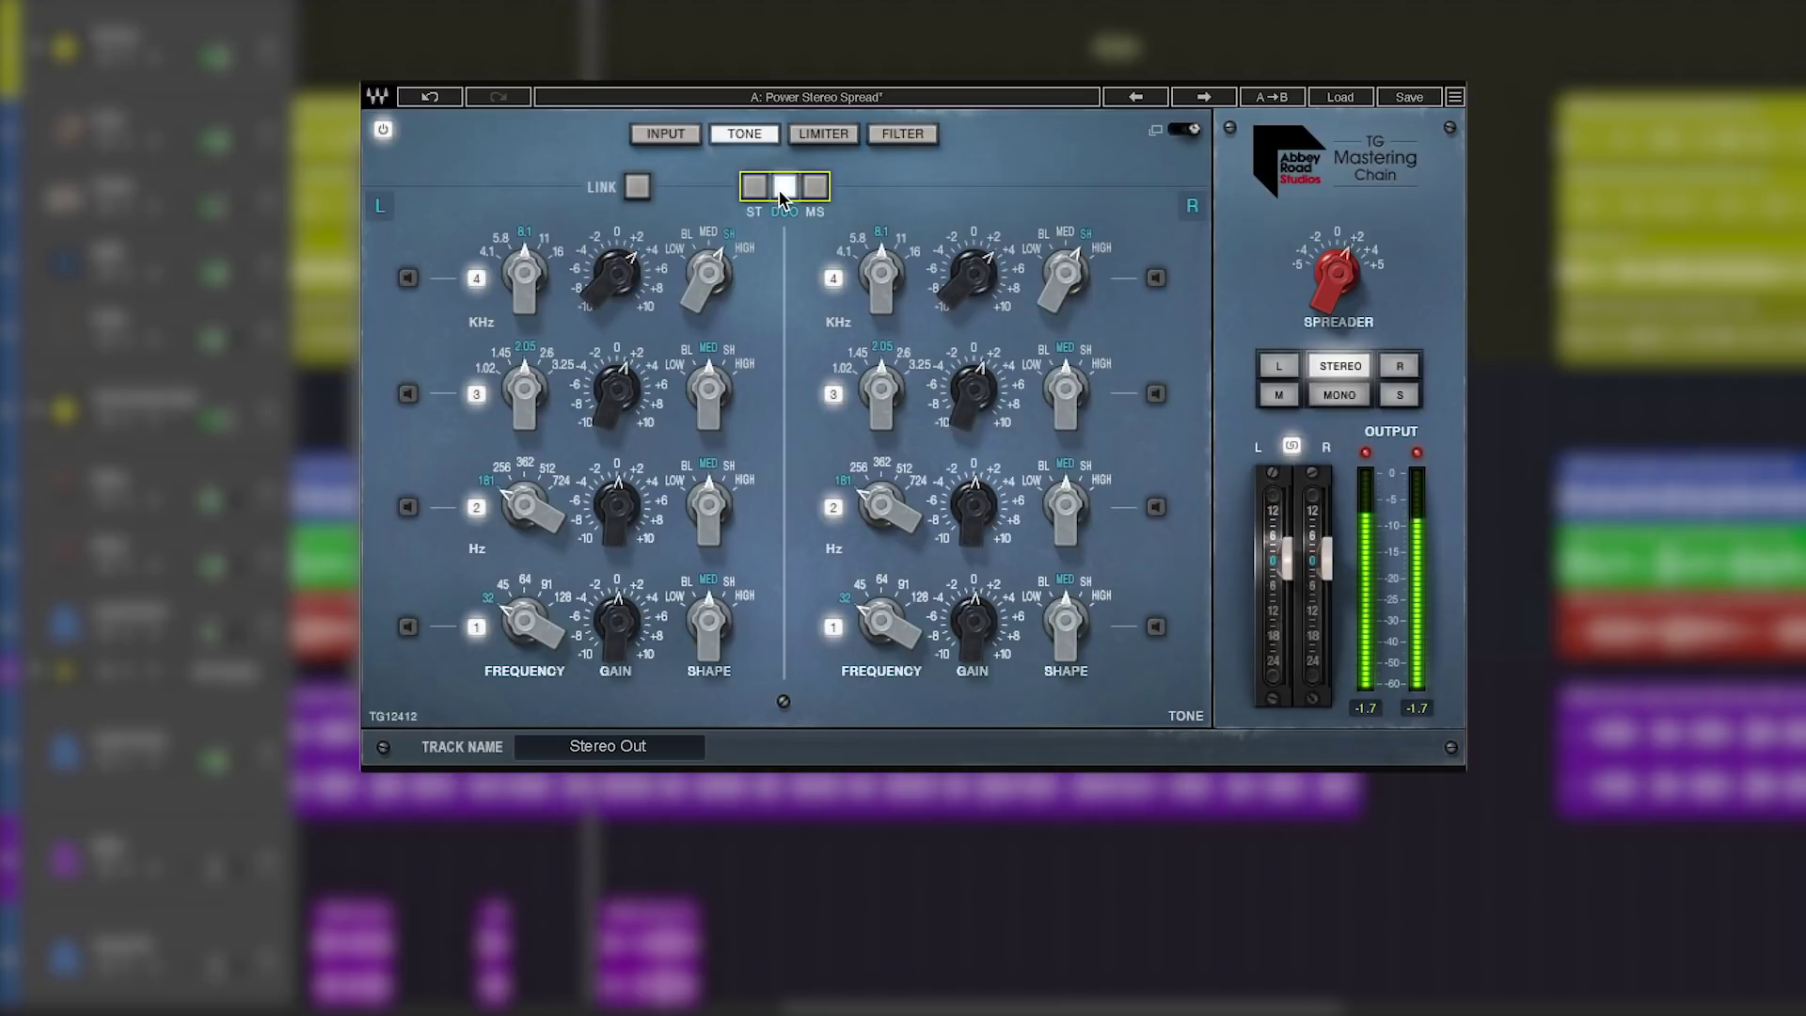
{"action": "left_click", "coordinate": [815, 187]}
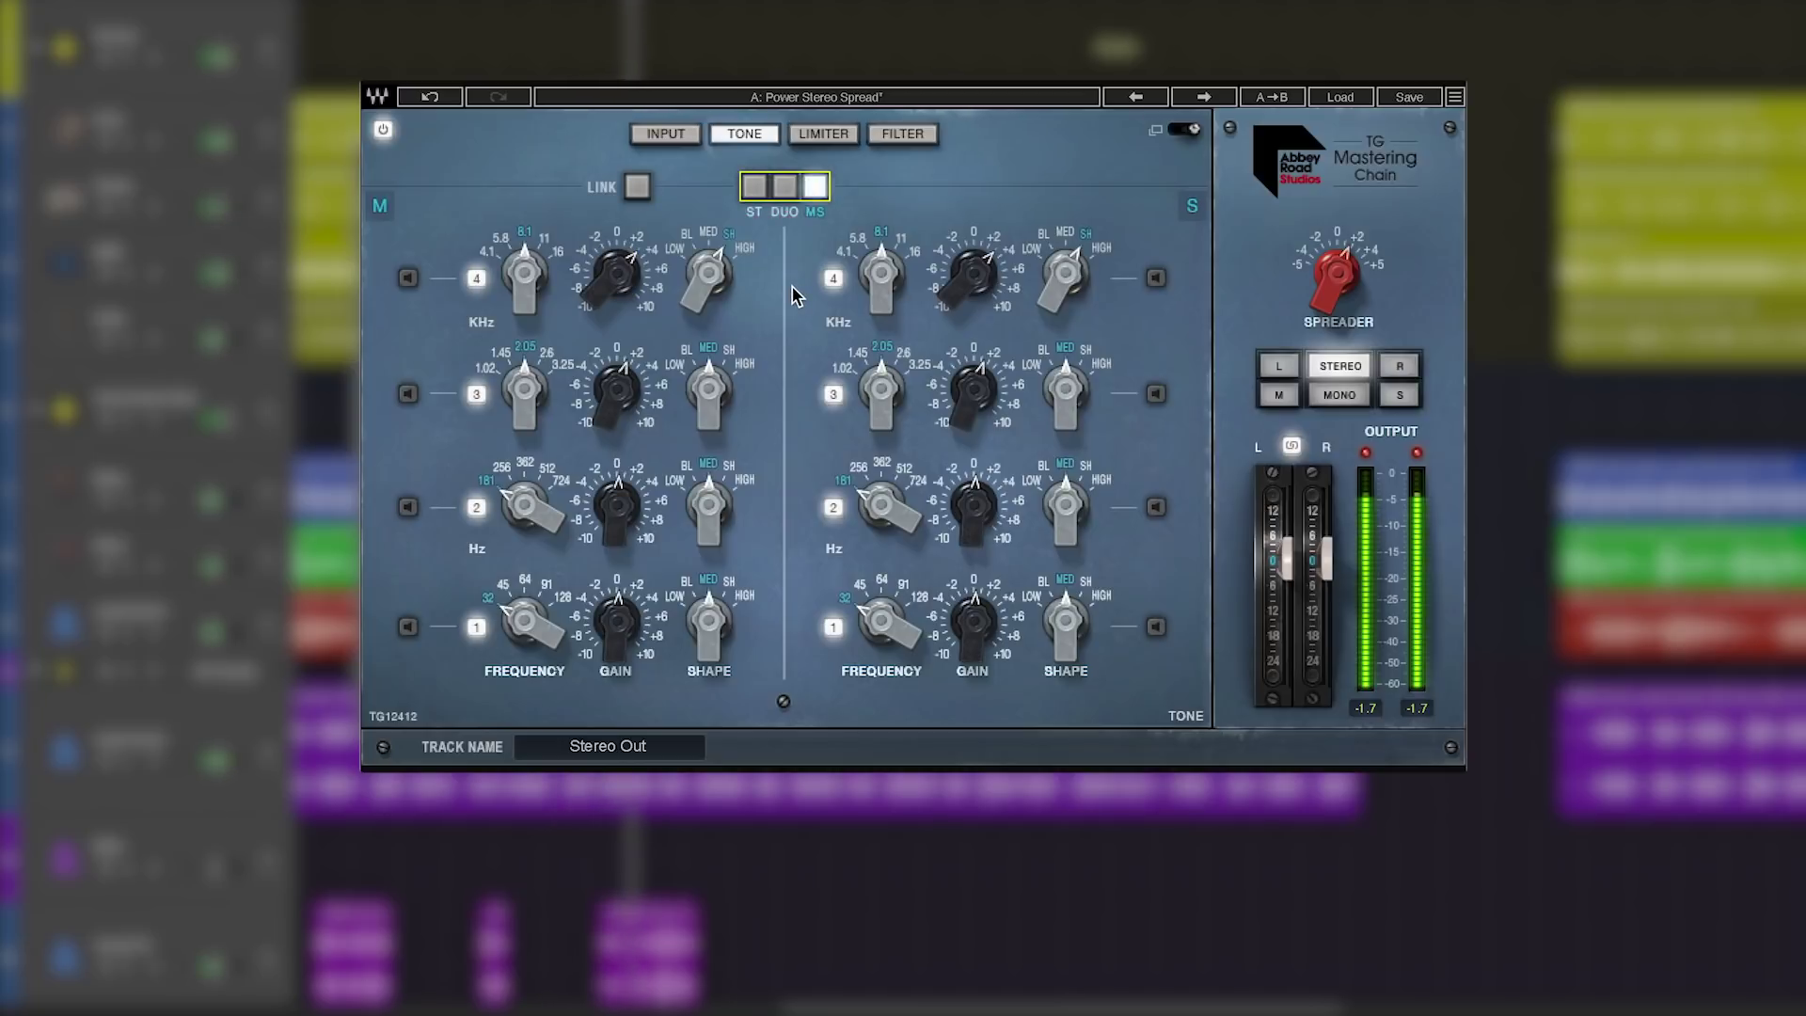
Step: Show the Limiter module and set its limiter type to Original on both linked channels
{"action": "left_click", "coordinate": [822, 134]}
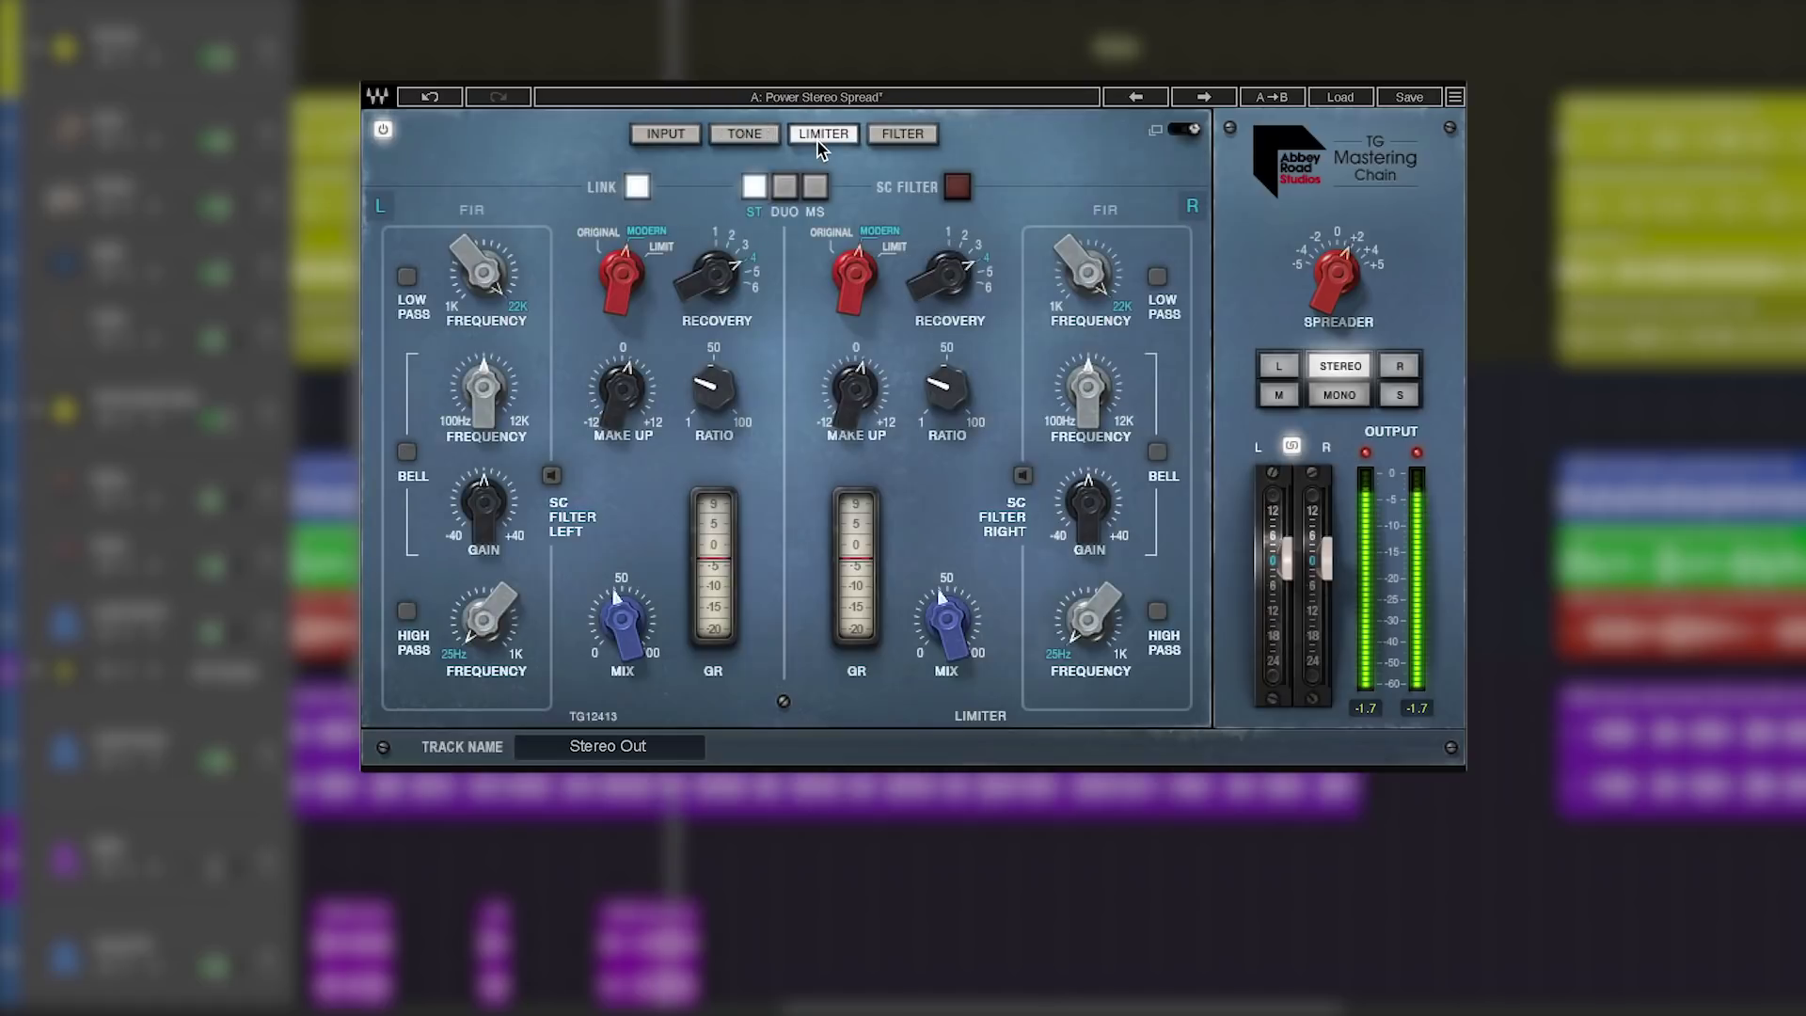
{"action": "left_click", "coordinate": [623, 272]}
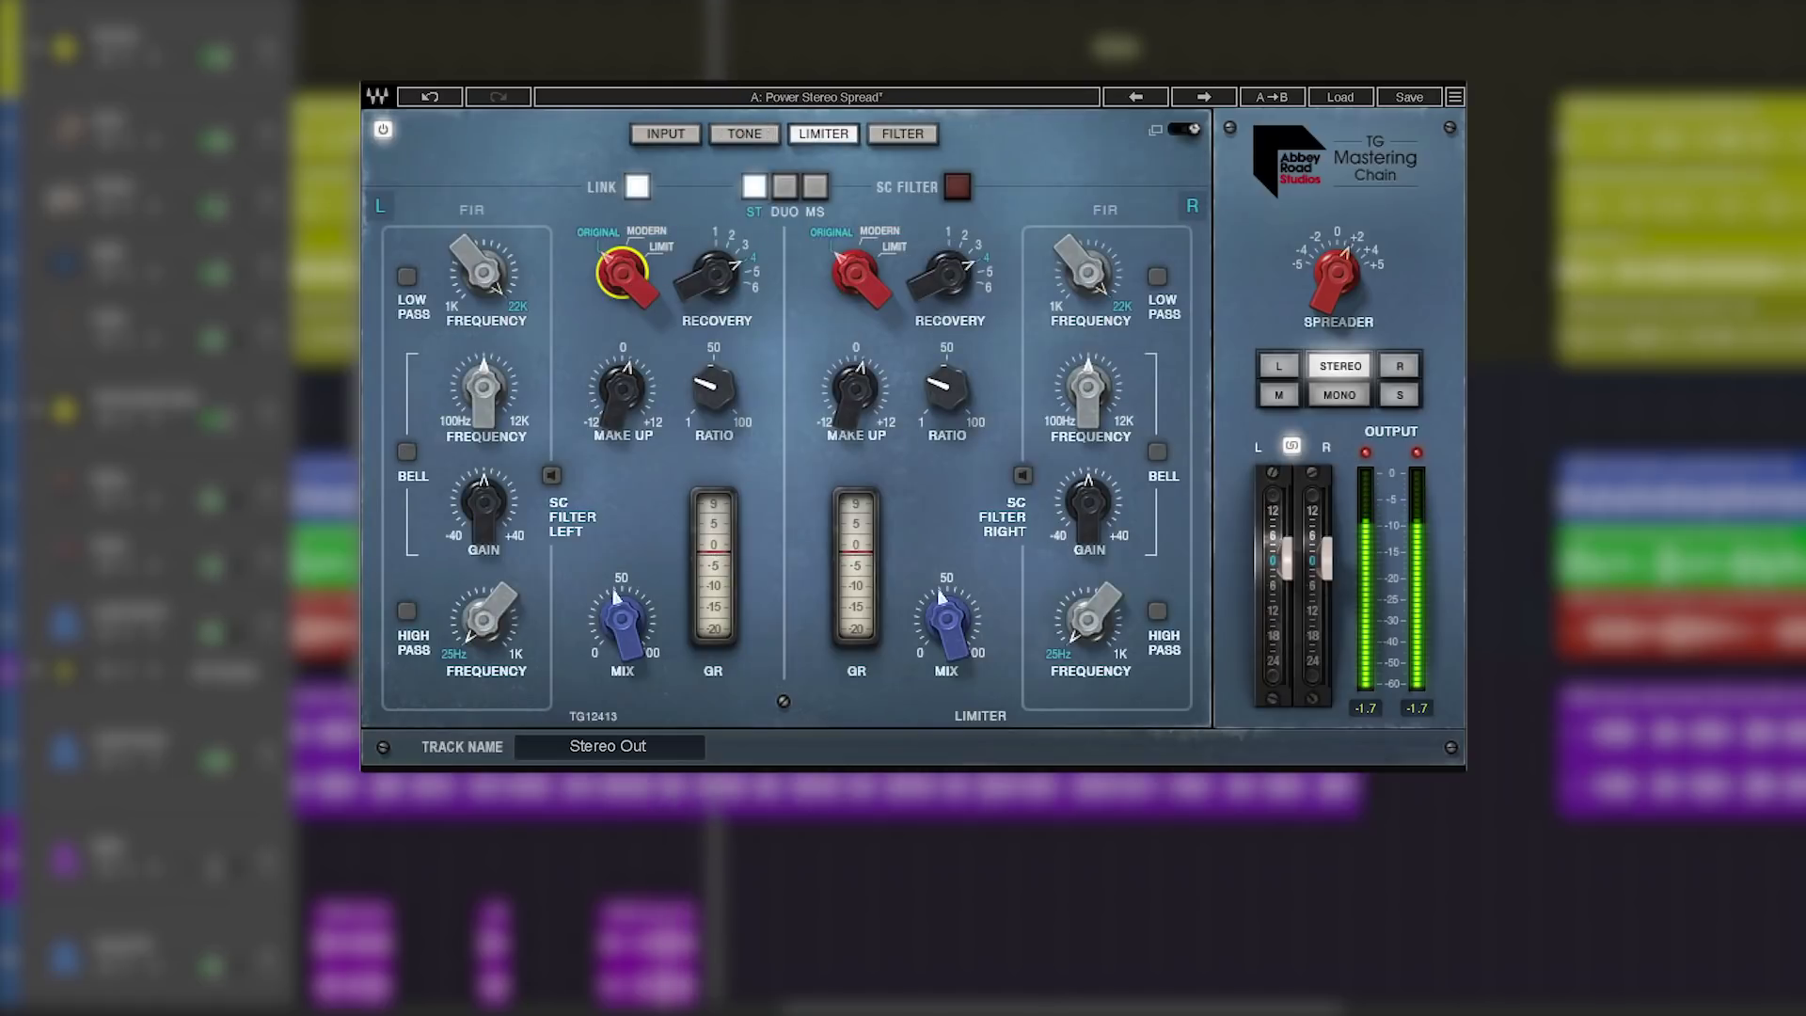
Step: Set the linked limiter type to Limit with recovery 1, and raise the make-up gain
{"action": "left_click", "coordinate": [621, 273]}
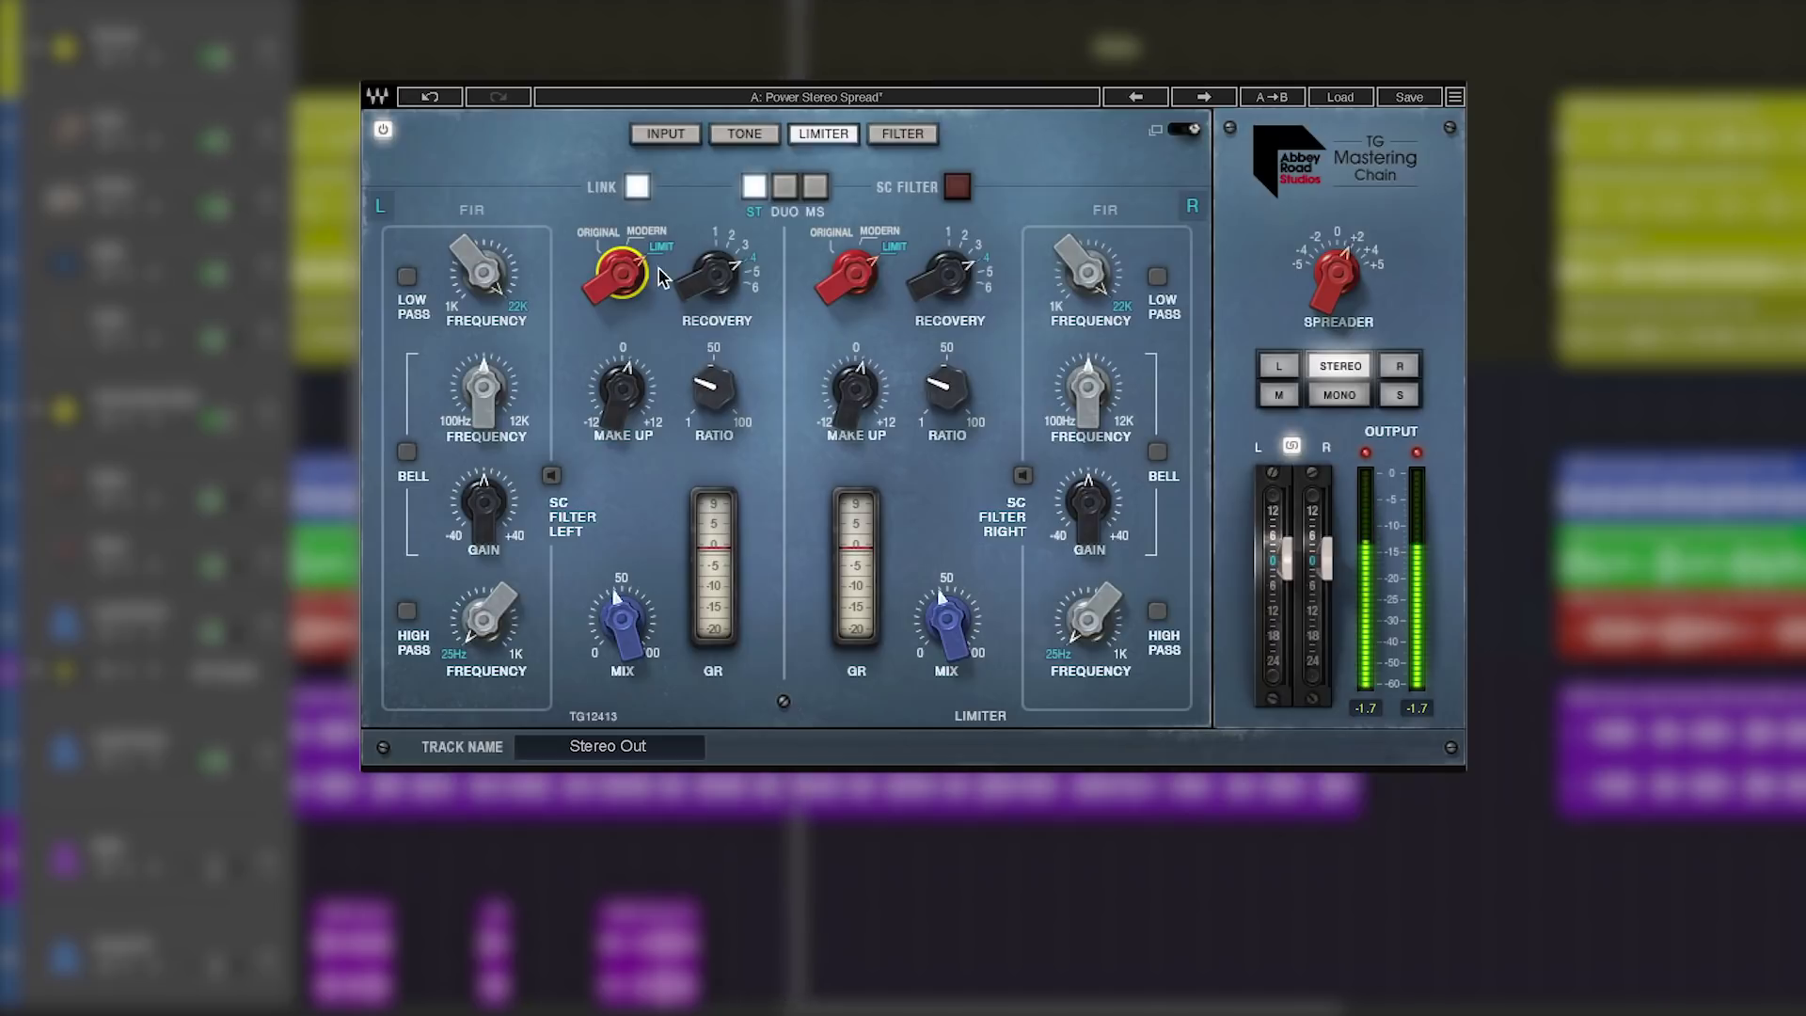
{"action": "left_click_drag", "start_coordinate": [715, 274], "coordinate": [715, 267]}
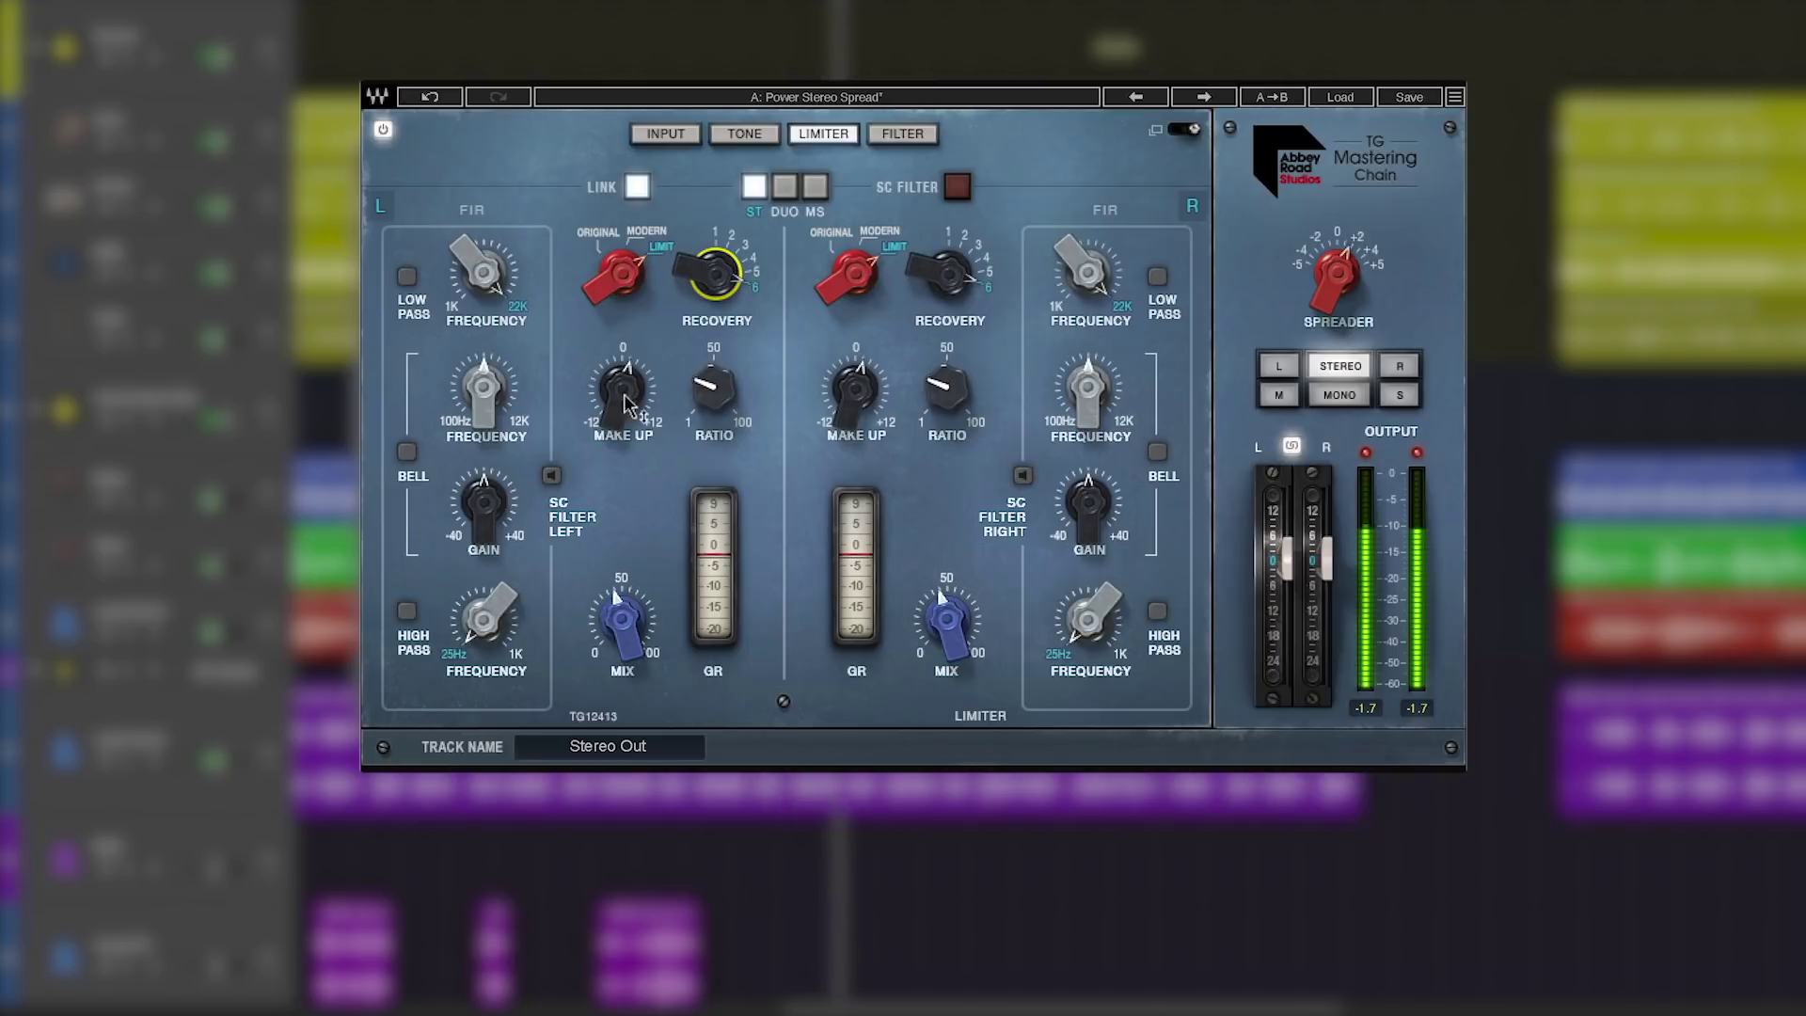
{"action": "left_click_drag", "start_coordinate": [621, 390], "coordinate": [621, 385]}
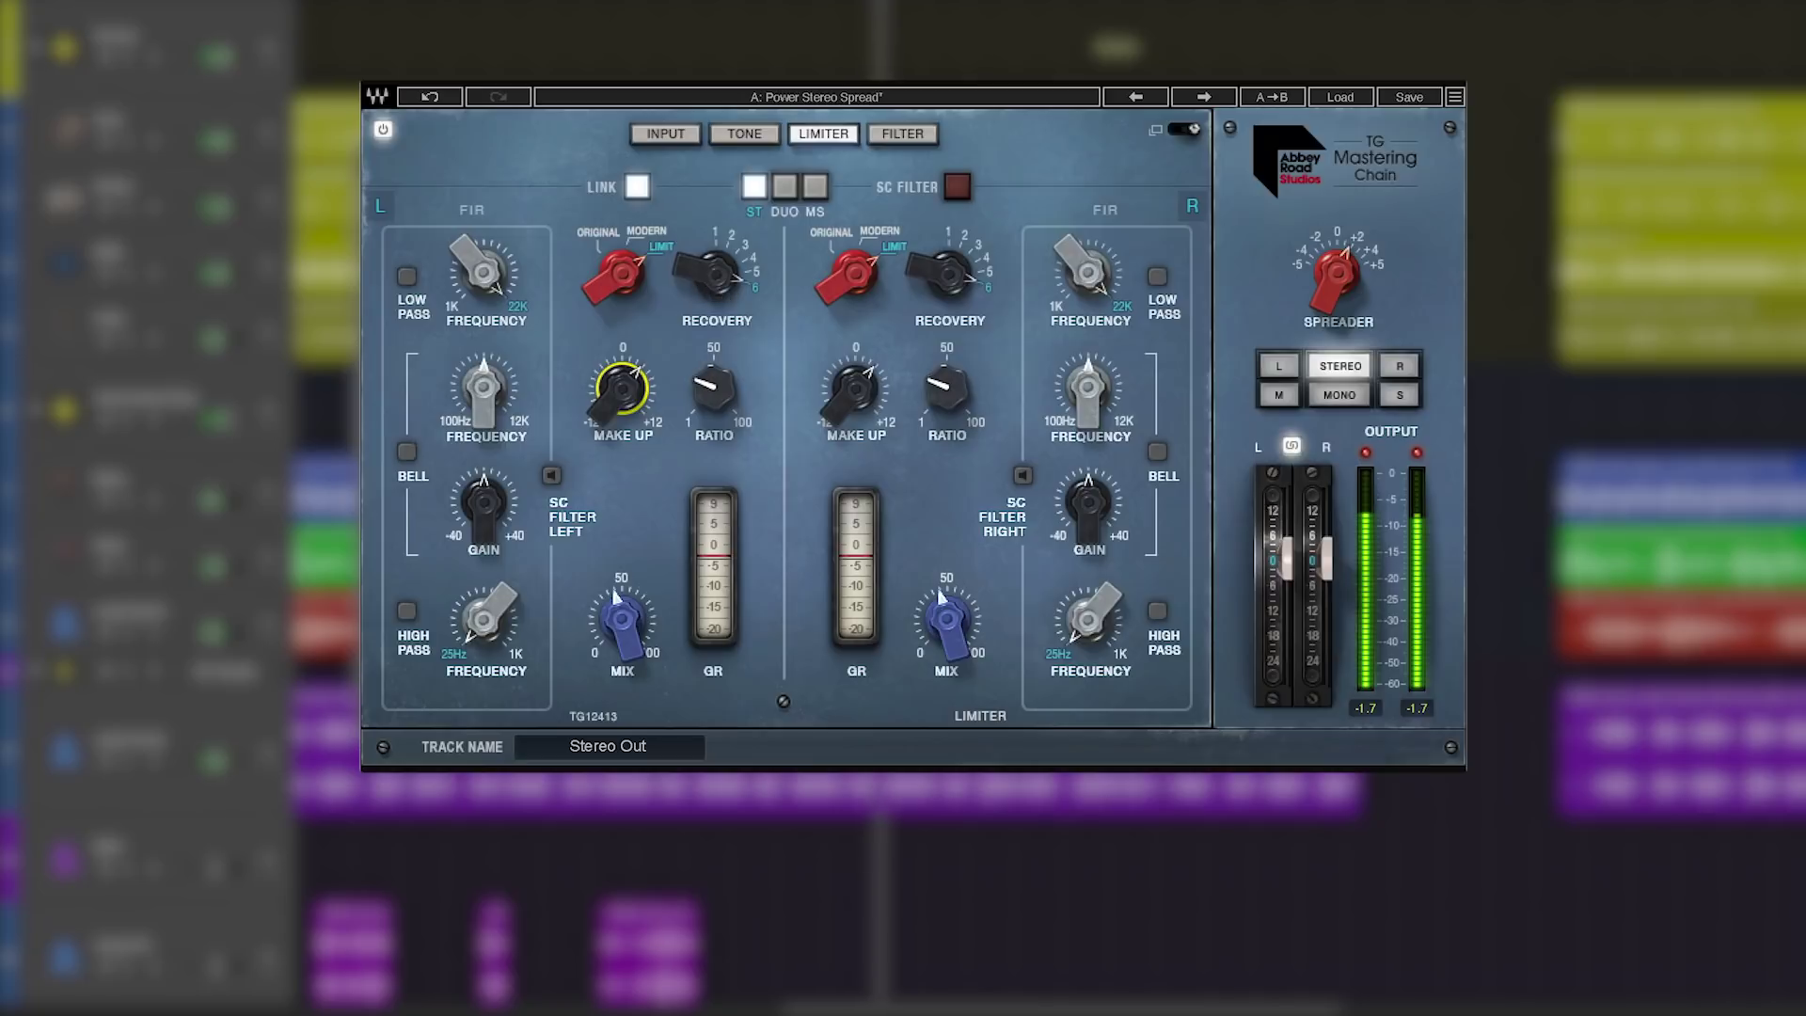
{"action": "left_click_drag", "start_coordinate": [715, 267], "coordinate": [715, 280]}
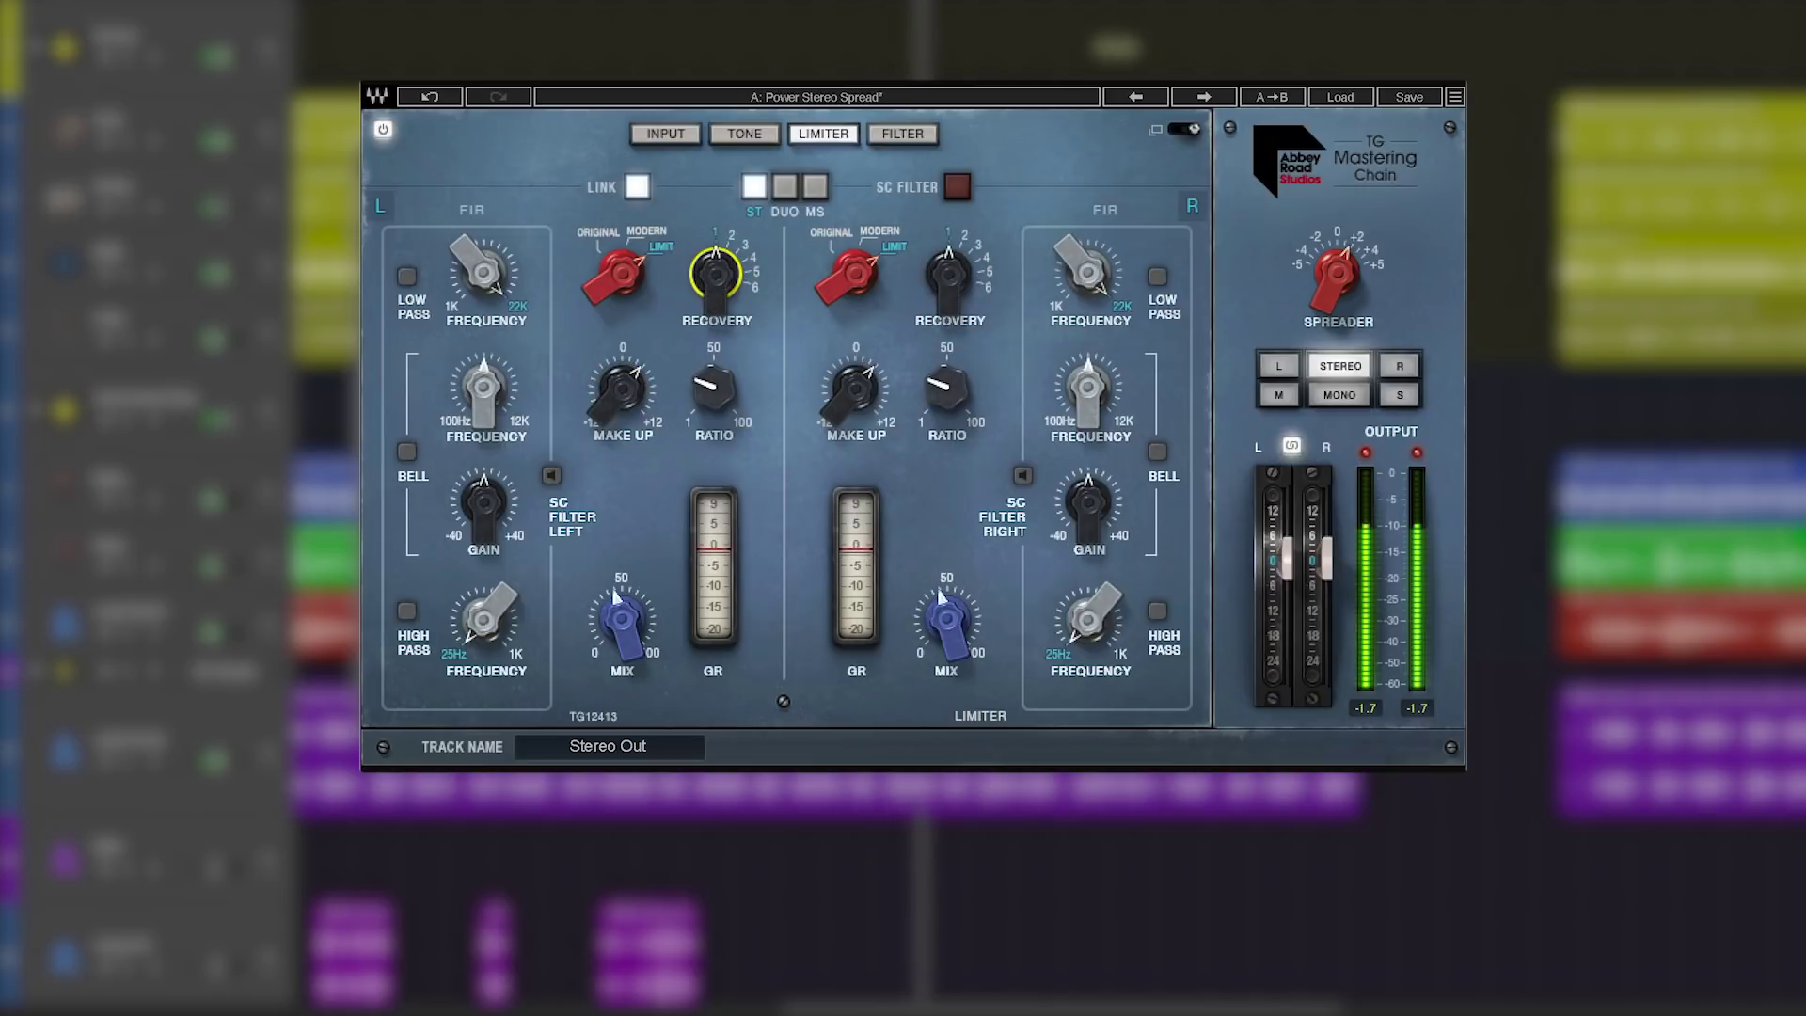
Step: Show the Filter module and set its linked high pass to Low and presence gain to 0.85 dB
{"action": "left_click", "coordinate": [899, 135]}
{"action": "left_click_drag", "start_coordinate": [674, 620], "coordinate": [663, 613]}
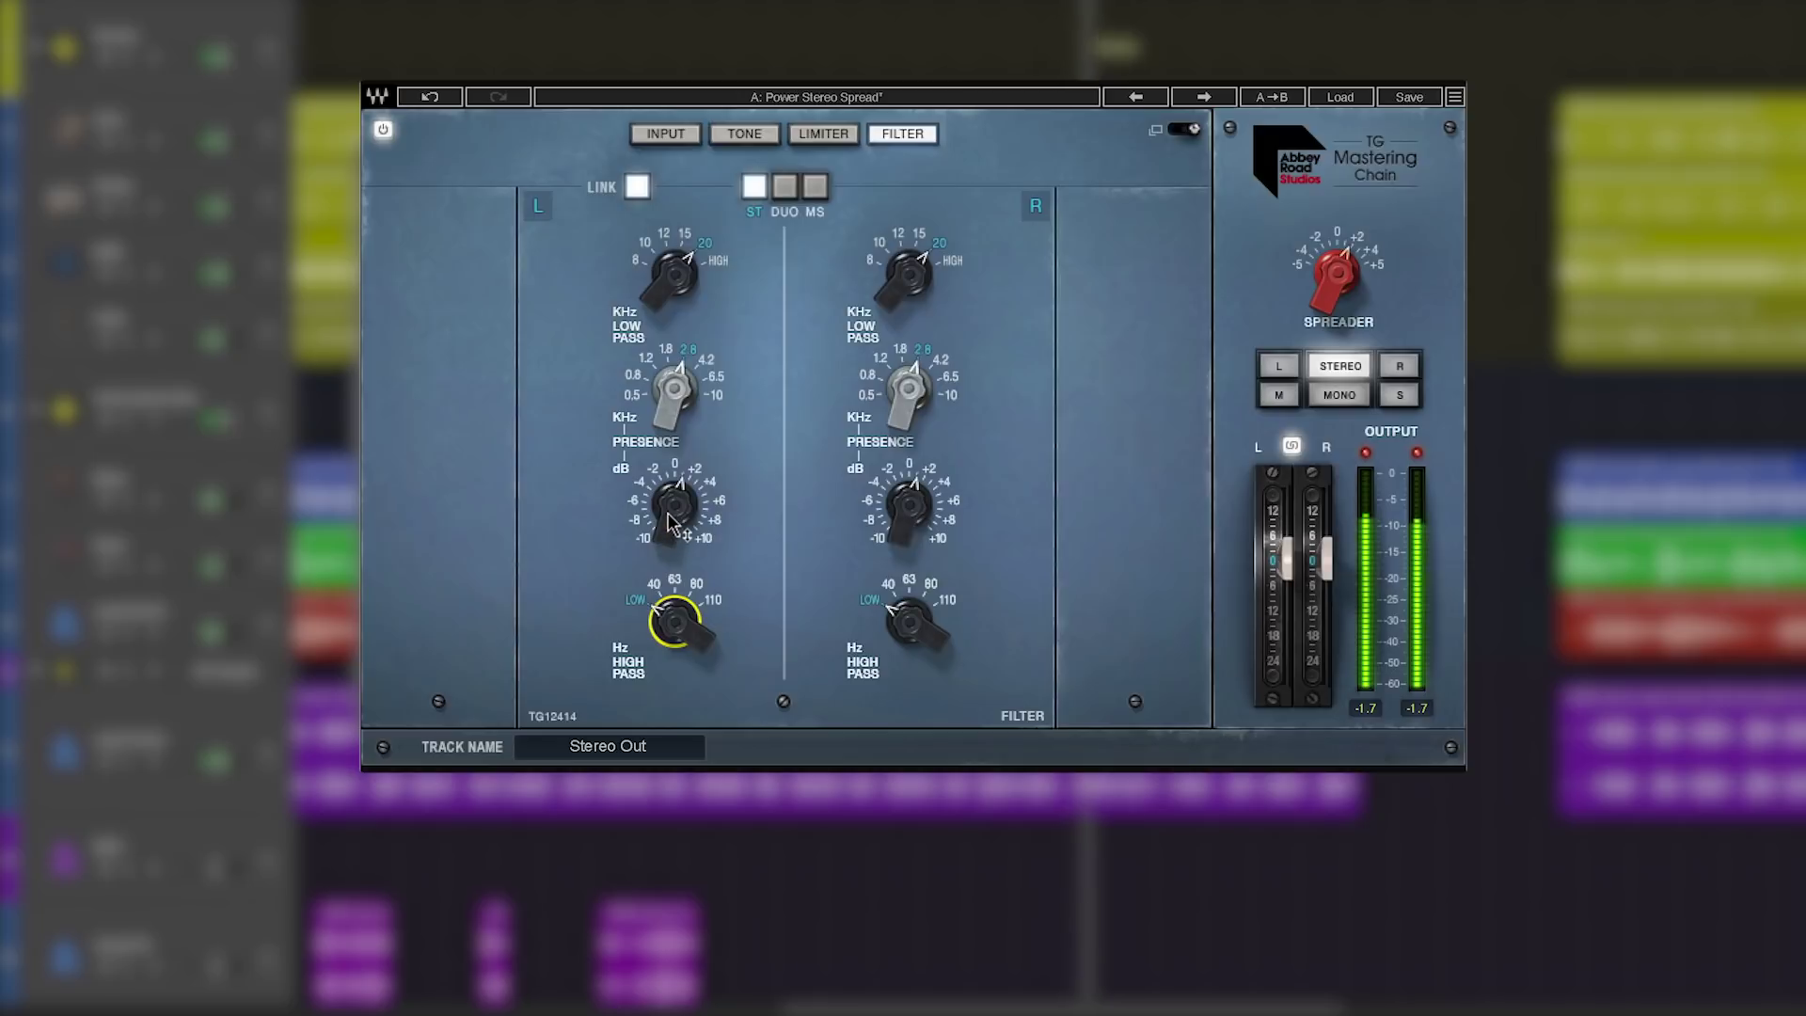
{"action": "left_click", "coordinate": [670, 522]}
{"action": "left_click_drag", "start_coordinate": [671, 522], "coordinate": [670, 525]}
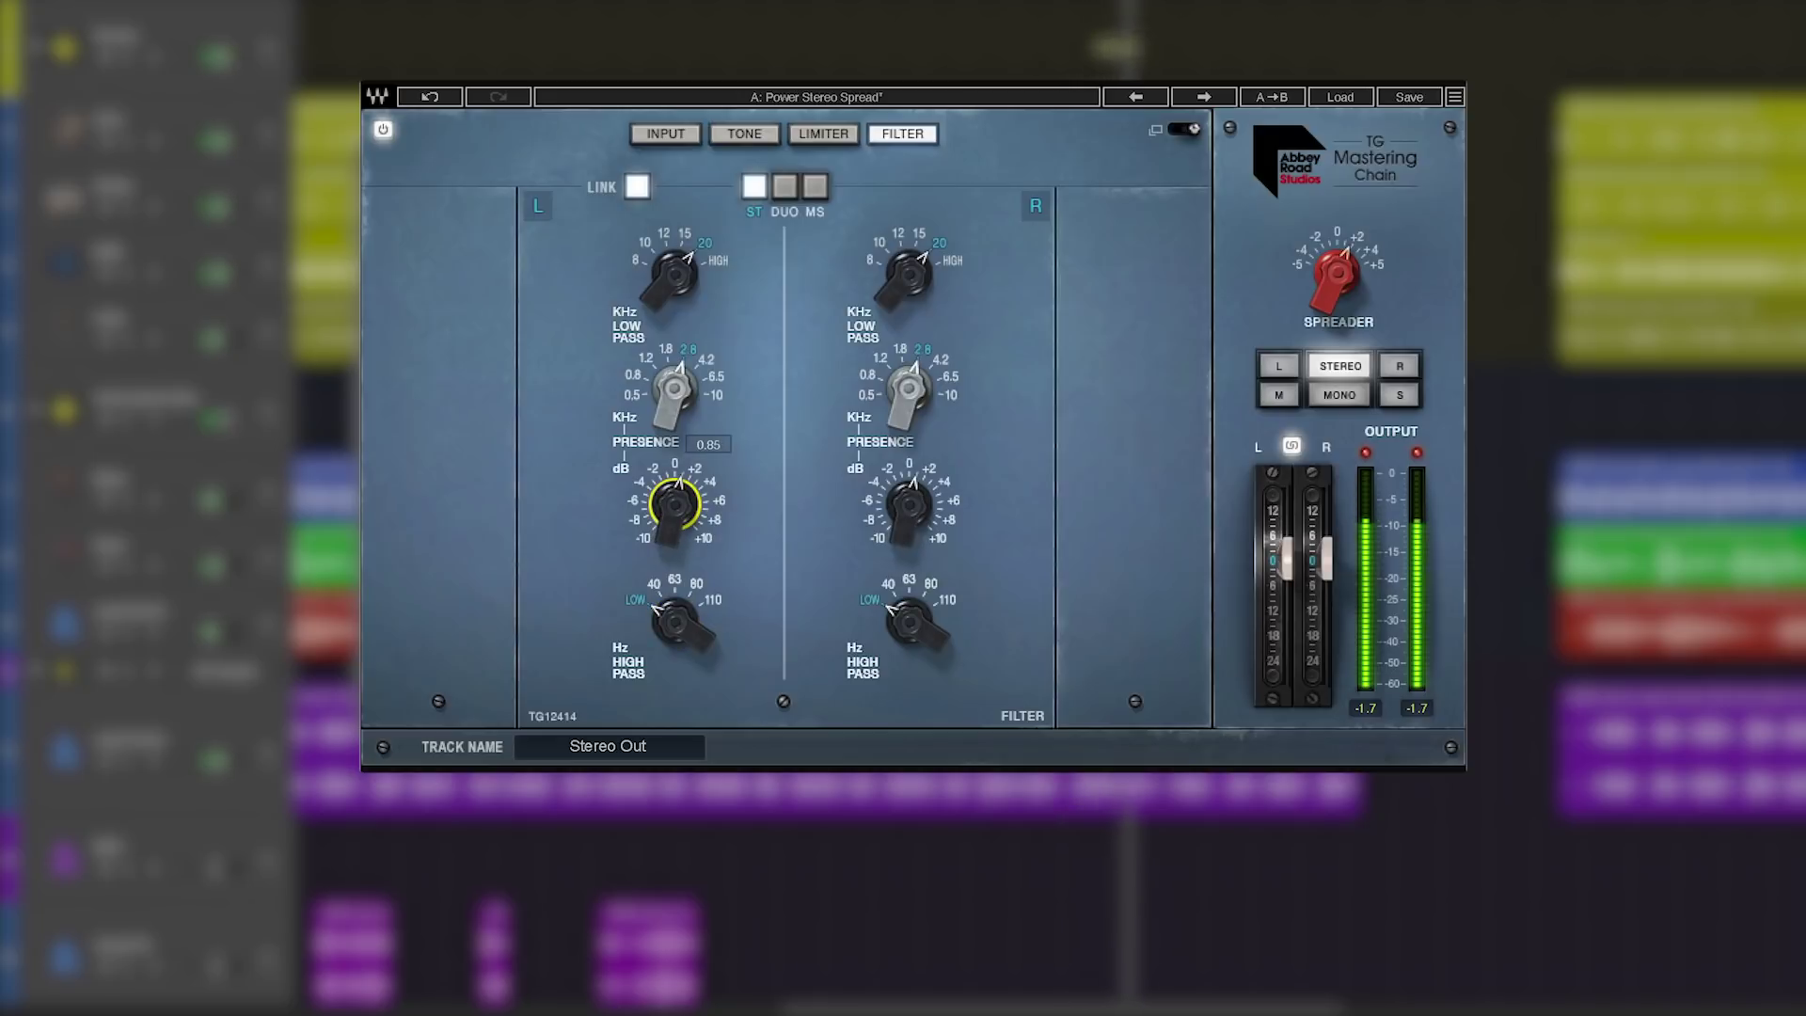
Step: Widen the stereo image by raising the Spreader to about 4.5
{"action": "left_click", "coordinate": [1337, 275]}
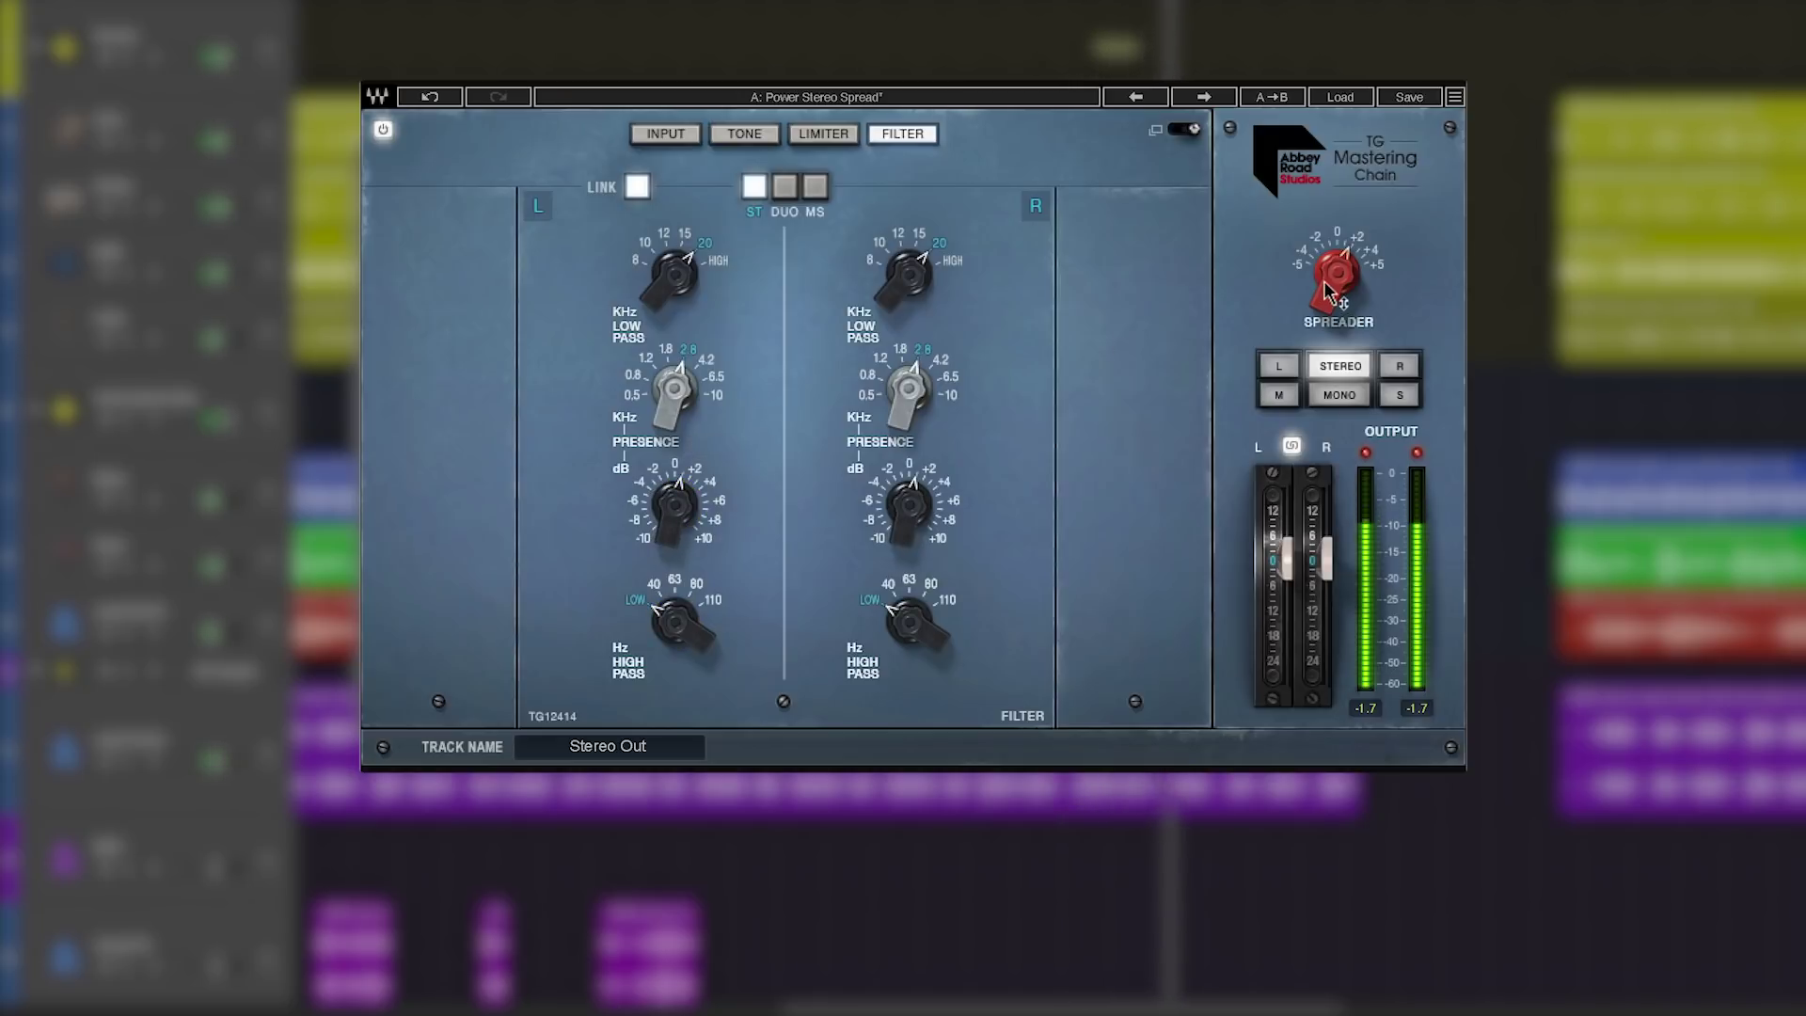
{"action": "left_click_drag", "start_coordinate": [1337, 274], "coordinate": [1336, 212]}
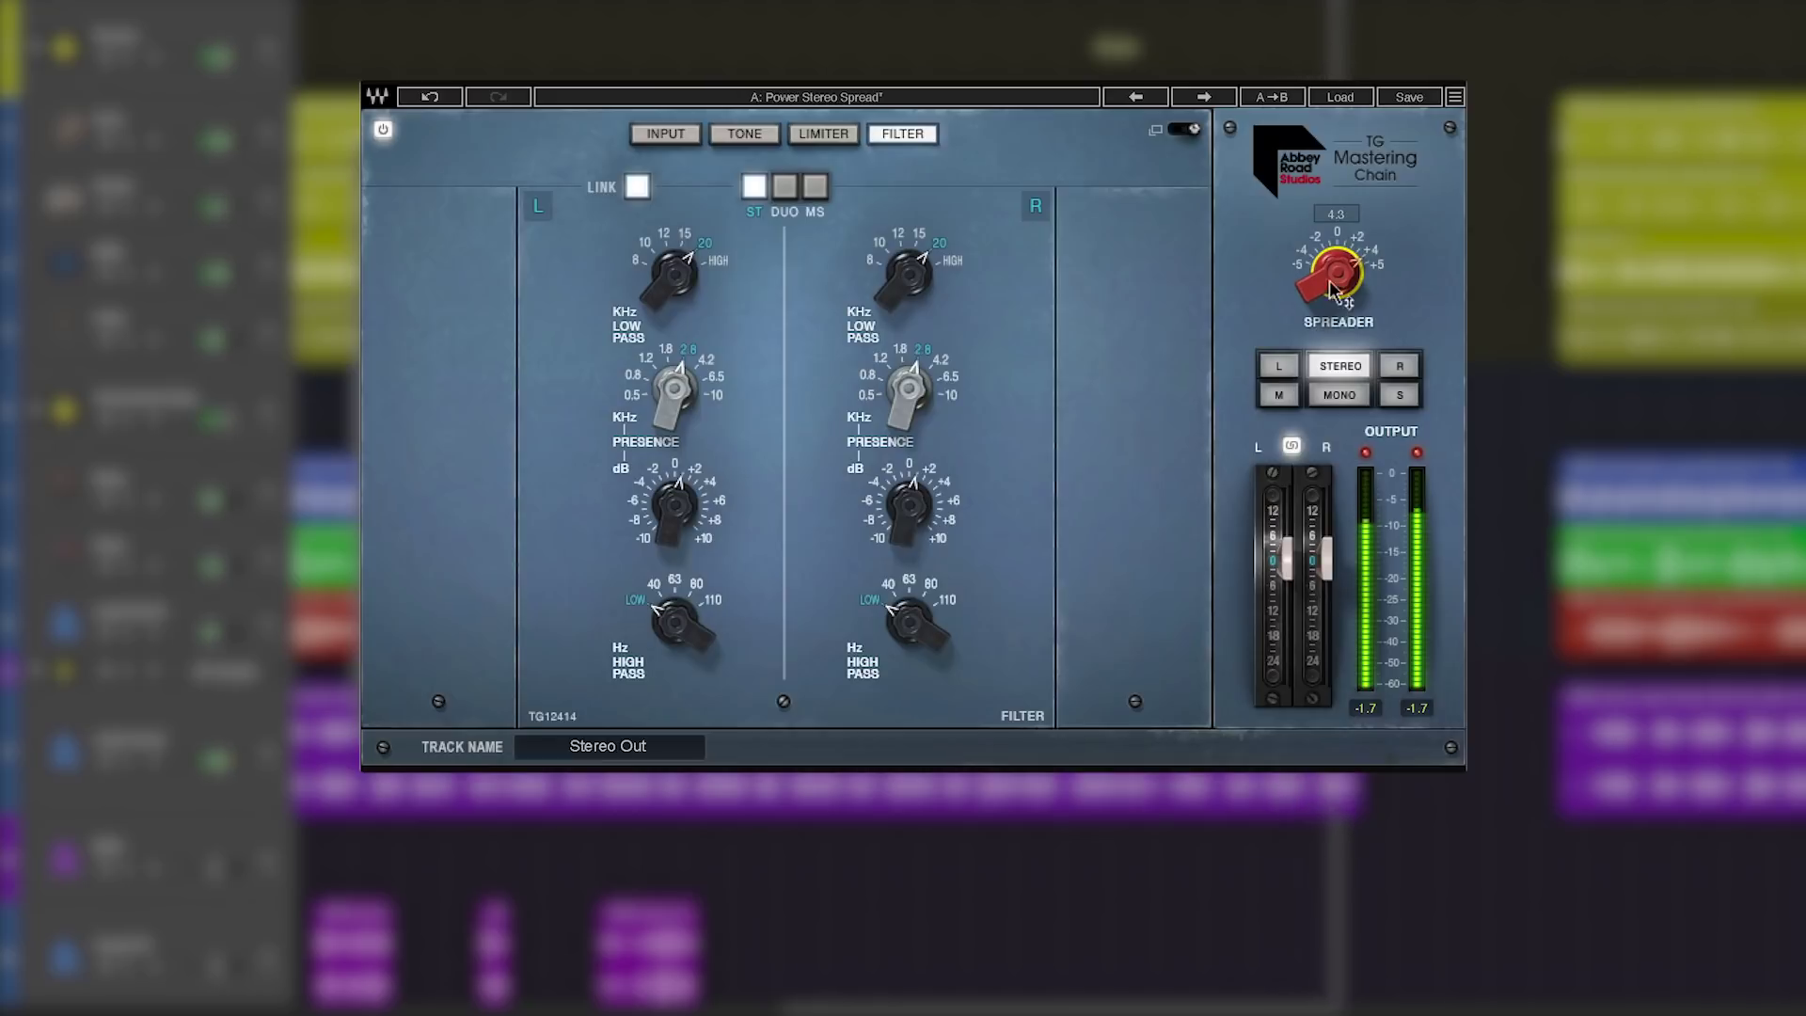
Step: Return to the overview of all TG Mastering Chain modules and reset the output clip indicators
{"action": "left_click", "coordinate": [1183, 130]}
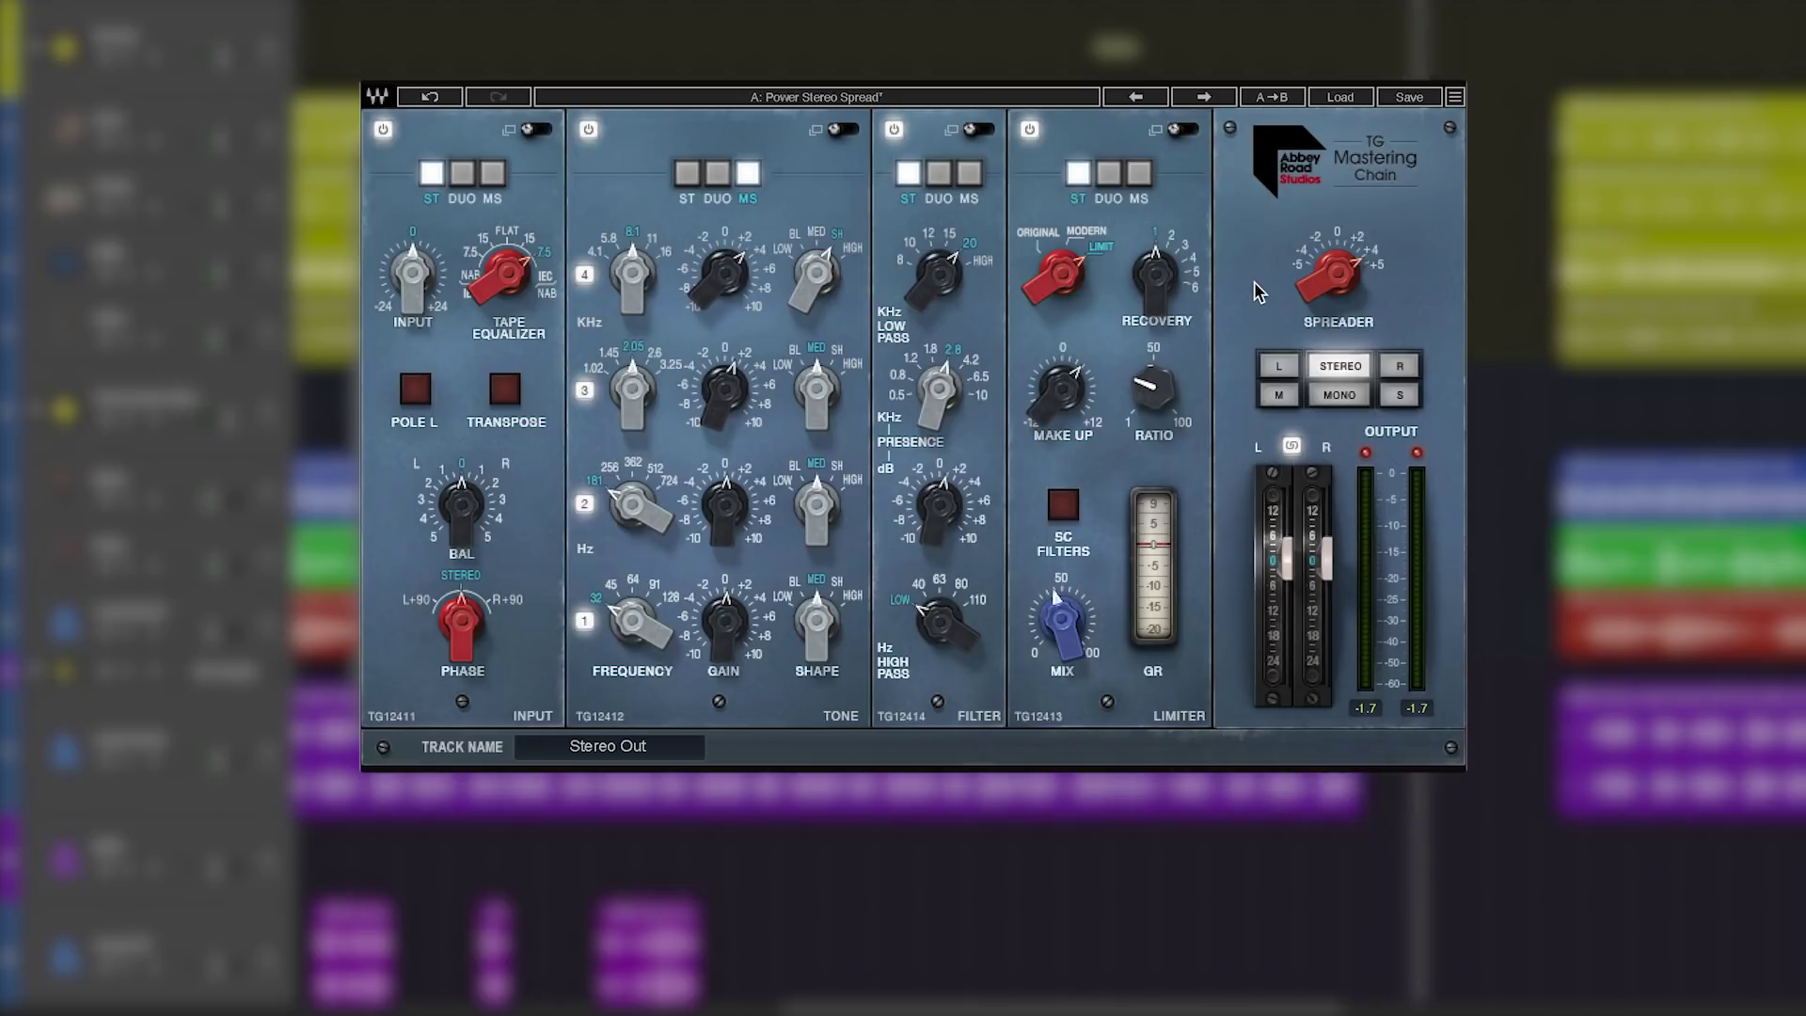
{"action": "left_click", "coordinate": [1417, 455]}
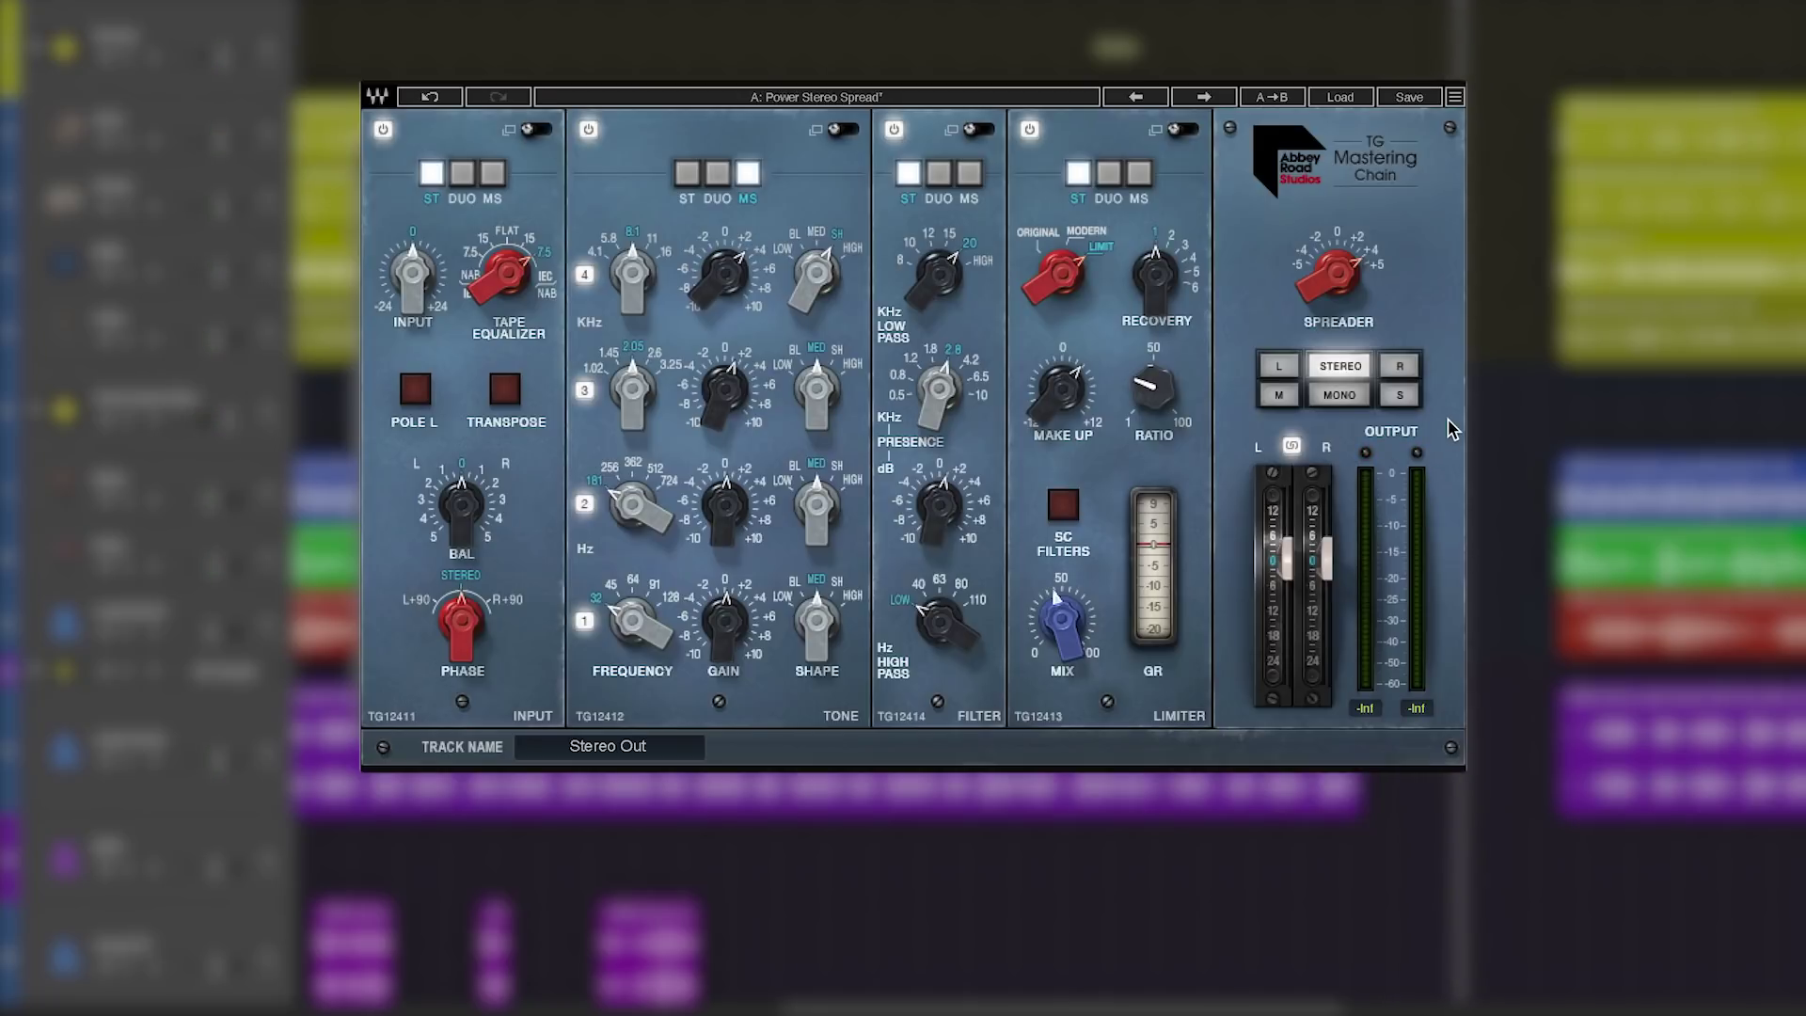